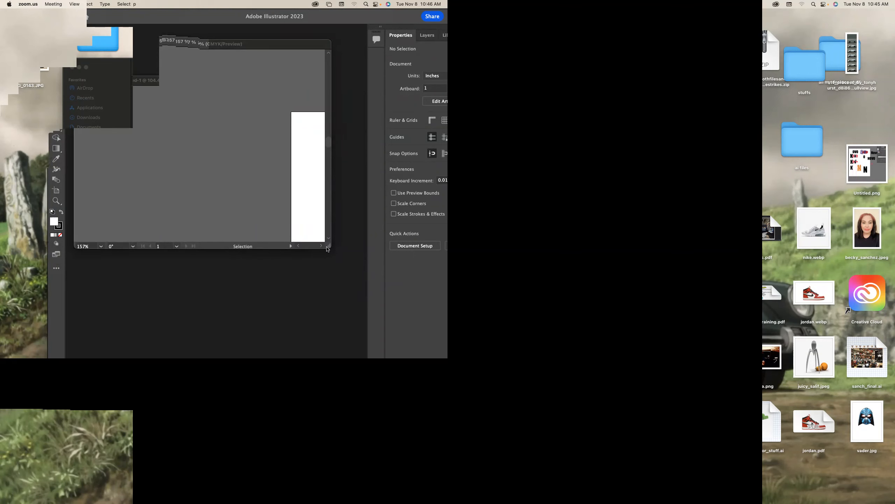
# Step: Set the fill colour to magenta with hue 320°, about C 16%, M 86%, Y 0%, K 0%
pyautogui.moveTo(328, 249); pyautogui.dragTo(367, 286)
pyautogui.press('space')
pyautogui.moveTo(310, 194); pyautogui.dragTo(131, 134)
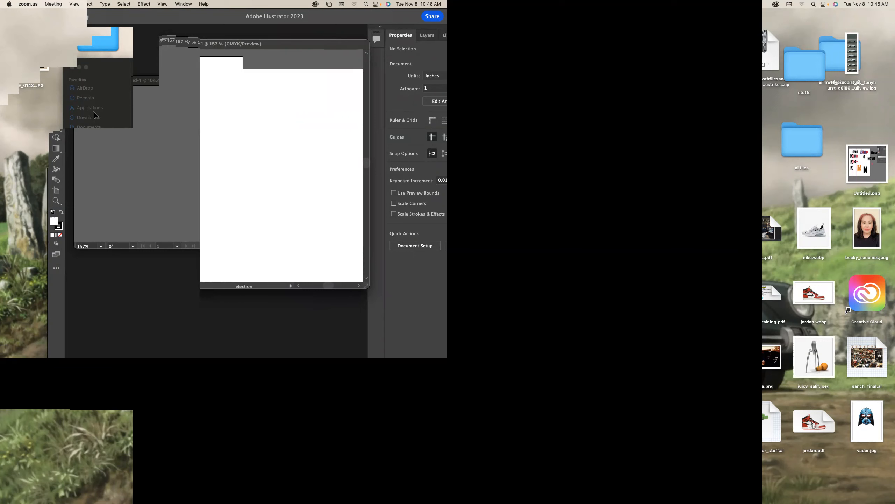
pyautogui.moveTo(104, 41); pyautogui.dragTo(113, 40)
pyautogui.doubleClick(55, 221)
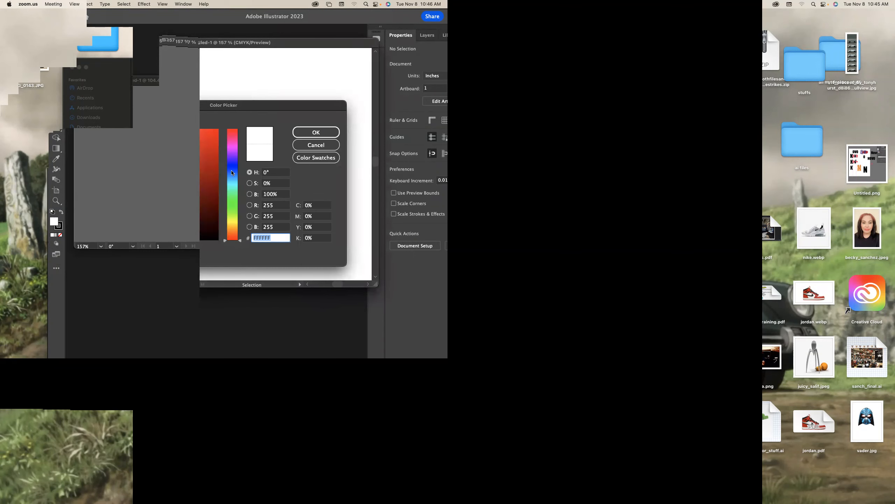
pyautogui.click(233, 135)
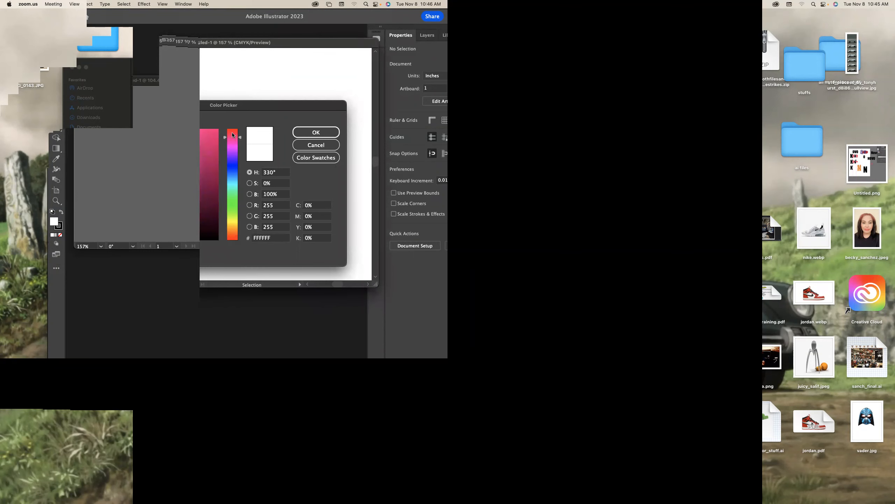
pyautogui.moveTo(233, 135); pyautogui.dragTo(234, 135)
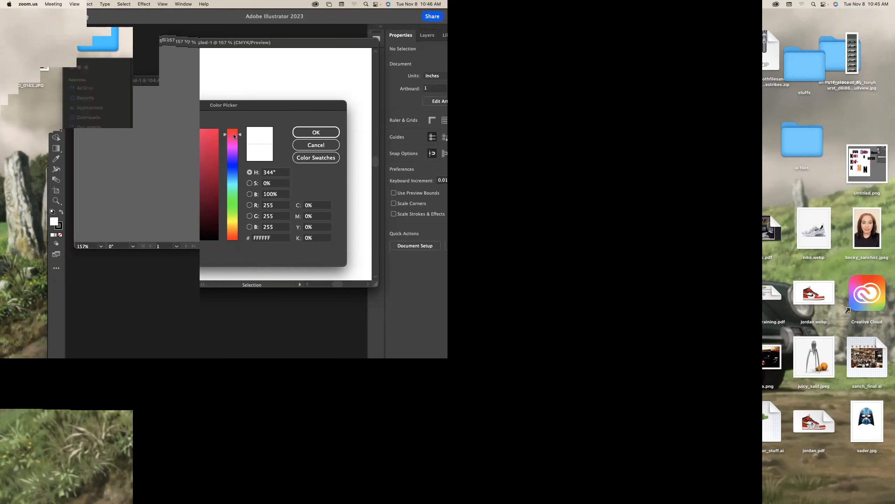
pyautogui.click(234, 144)
pyautogui.click(216, 131)
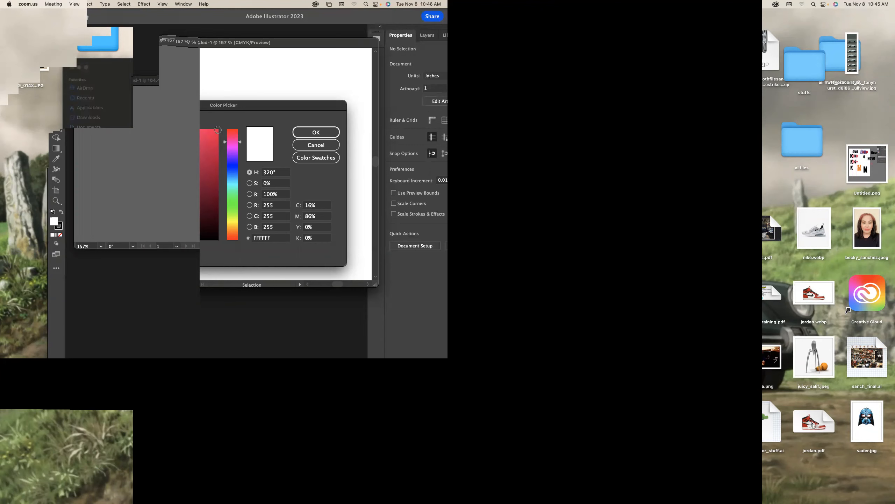
pyautogui.click(314, 133)
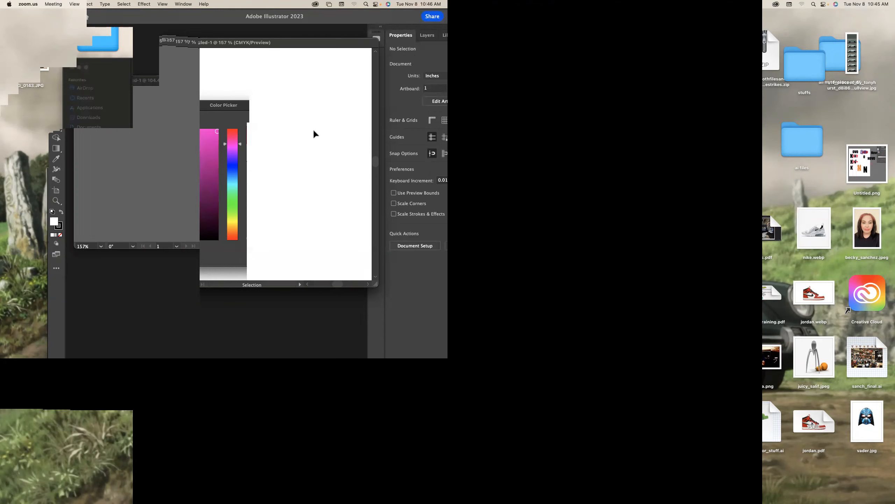
# Step: Set the stroke colour to None and move the floating Color controls slightly aside
pyautogui.click(62, 227)
pyautogui.doubleClick(60, 226)
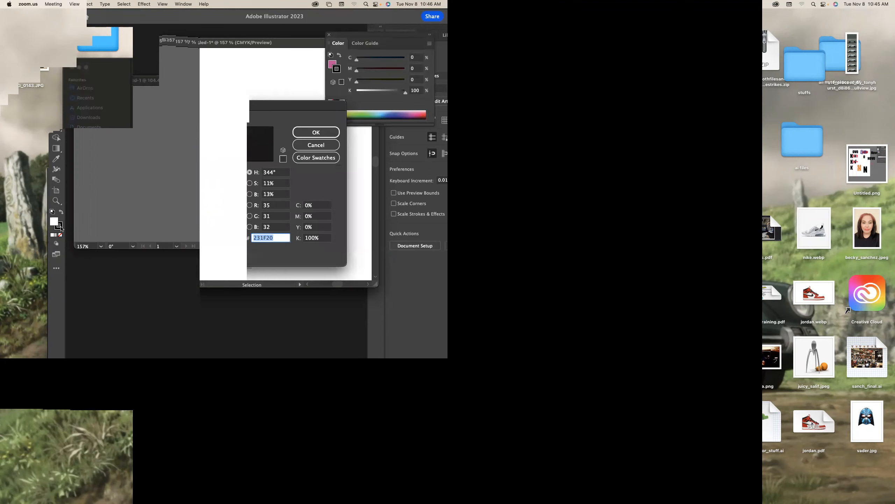
pyautogui.click(304, 149)
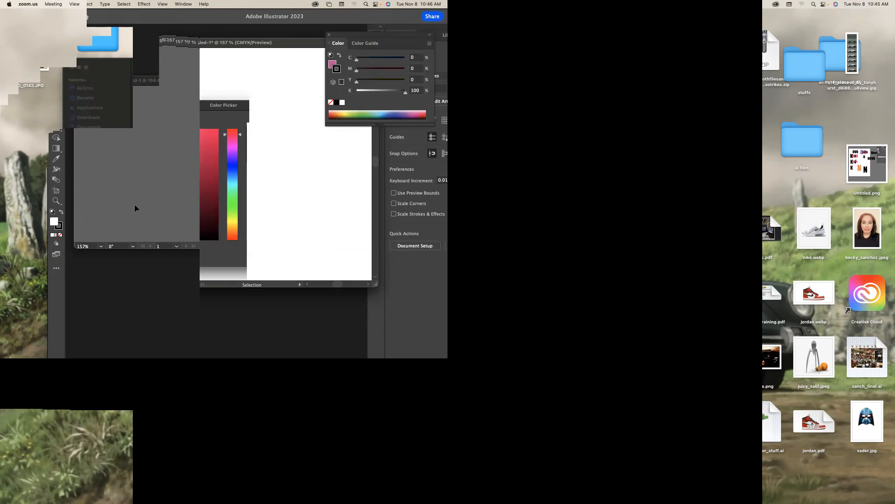
pyautogui.click(61, 236)
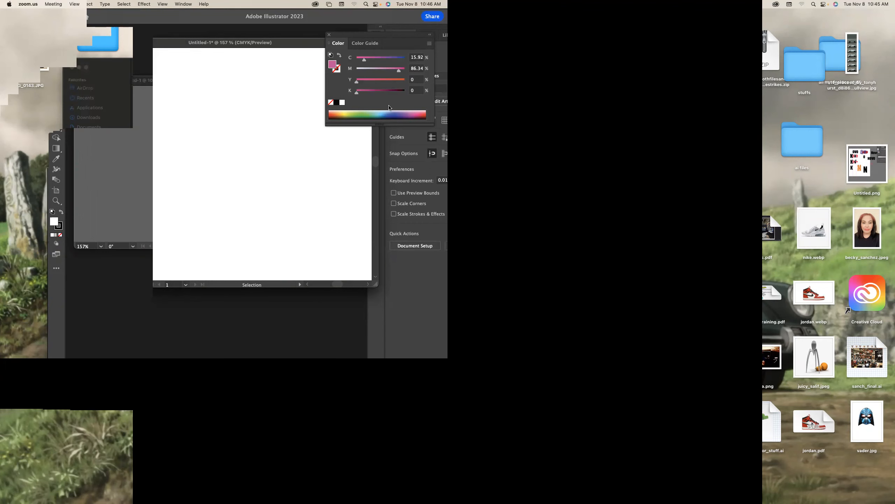
pyautogui.moveTo(367, 41); pyautogui.dragTo(373, 47)
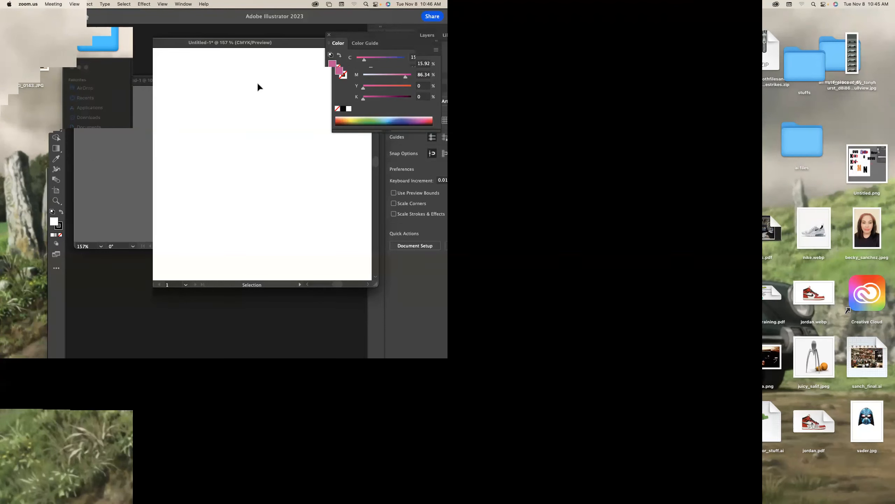
# Step: Draw a magenta circle near the artboard's upper-left corner with the Ellipse tool
pyautogui.moveTo(227, 43); pyautogui.dragTo(202, 42)
pyautogui.press('space')
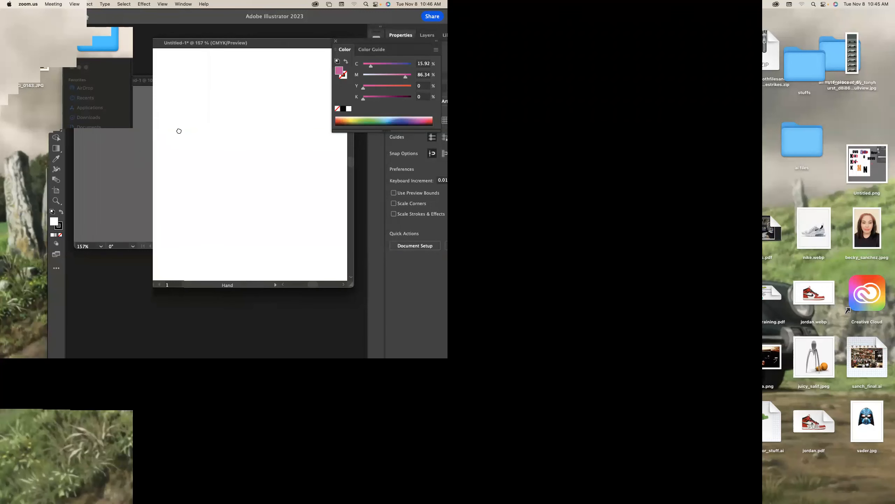
pyautogui.moveTo(179, 113); pyautogui.dragTo(152, 120)
pyautogui.press('super+minus')
pyautogui.press('super+minus')
pyautogui.press('super+minus')
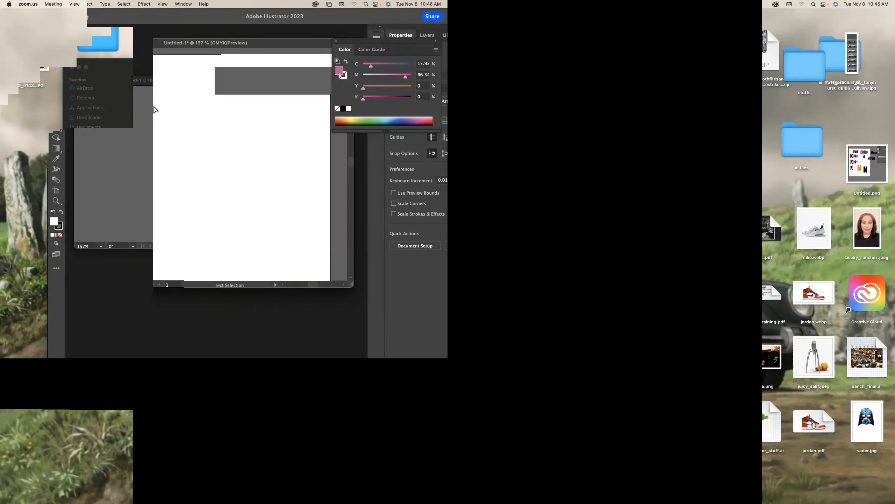
pyautogui.press('space')
pyautogui.moveTo(190, 151); pyautogui.dragTo(153, 97)
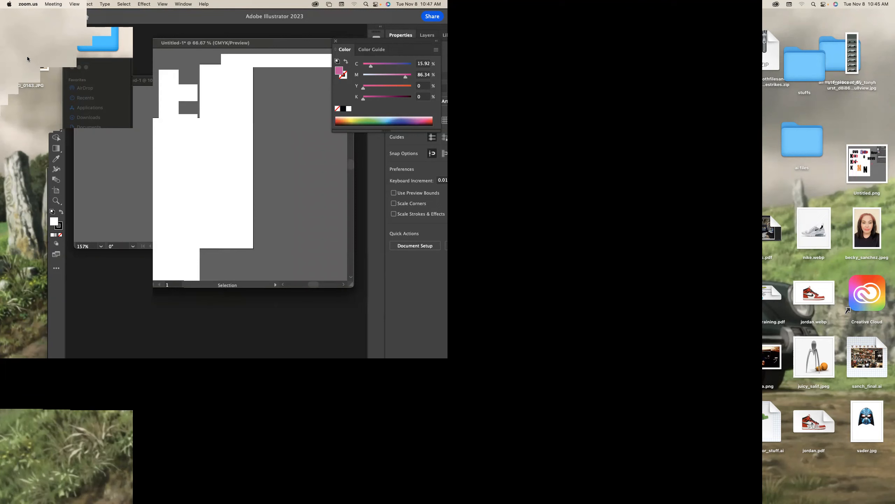
pyautogui.press('m')
pyautogui.press('l')
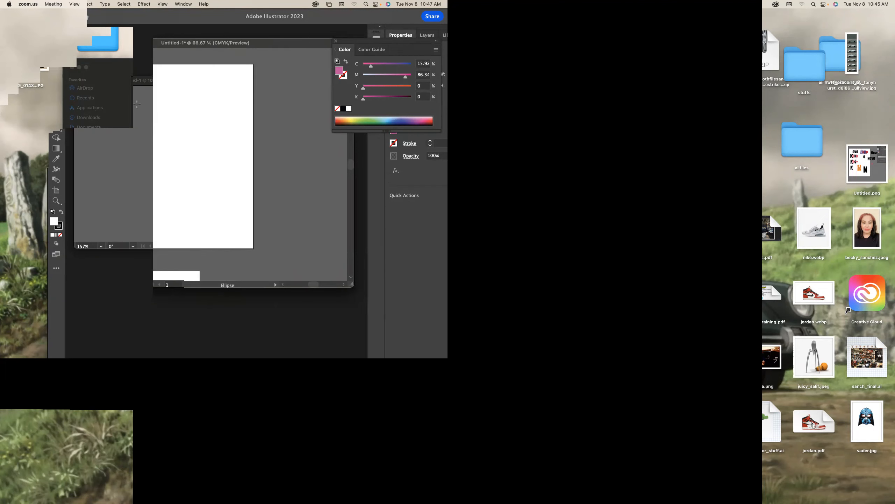
pyautogui.moveTo(140, 111); pyautogui.dragTo(140, 112)
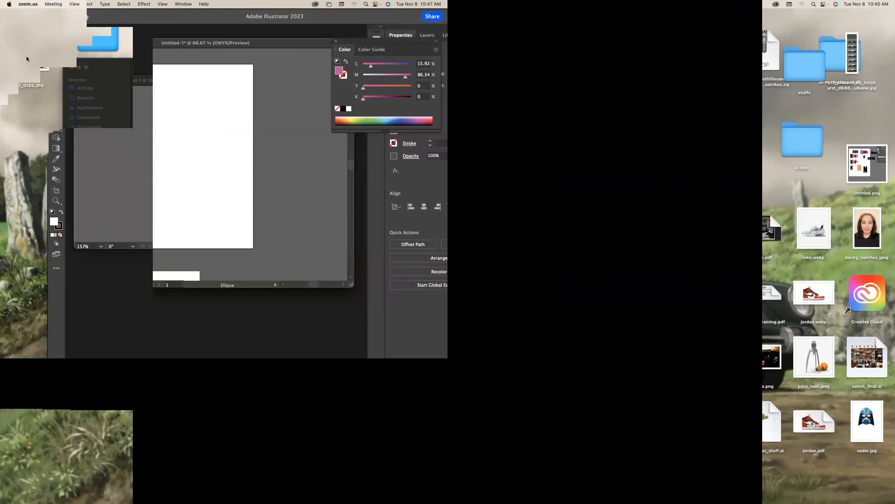
# Step: Draw a tall narrow rectangle to the right of the circle and round its corners fully into a pill shape
pyautogui.press('m')
pyautogui.moveTo(154, 89); pyautogui.dragTo(161, 114)
pyautogui.press('super+equal')
pyautogui.press('super+equal')
pyautogui.press('super+equal')
pyautogui.press('super+equal')
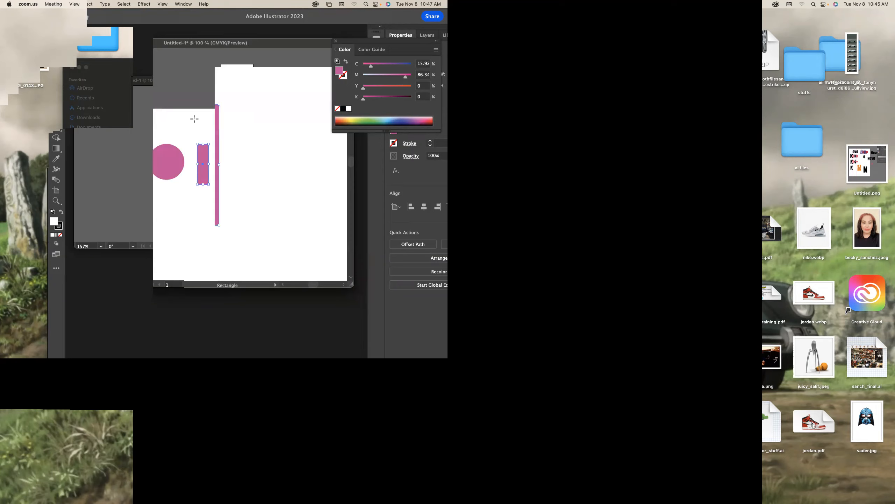
pyautogui.moveTo(191, 109); pyautogui.dragTo(195, 128)
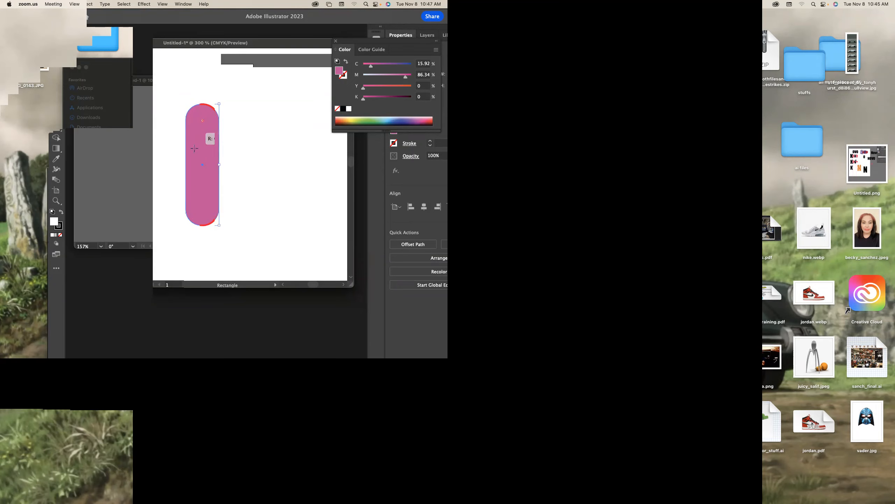
pyautogui.press('super+z')
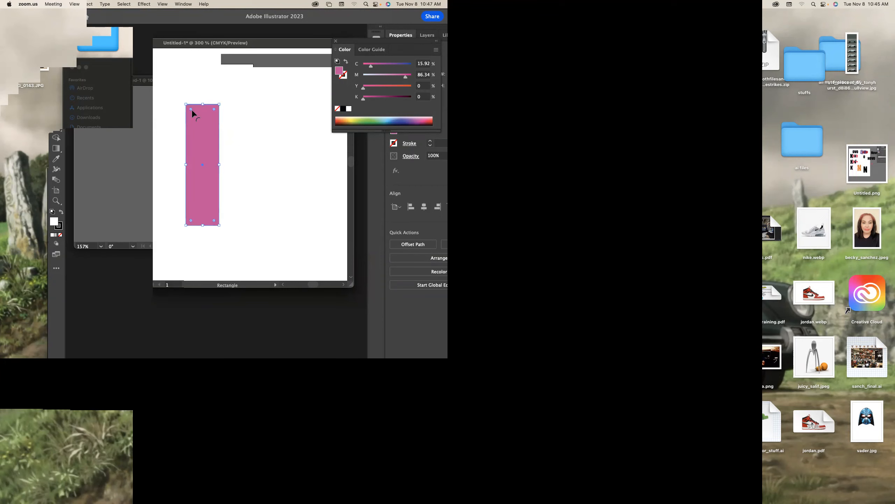
pyautogui.moveTo(191, 109); pyautogui.dragTo(200, 134)
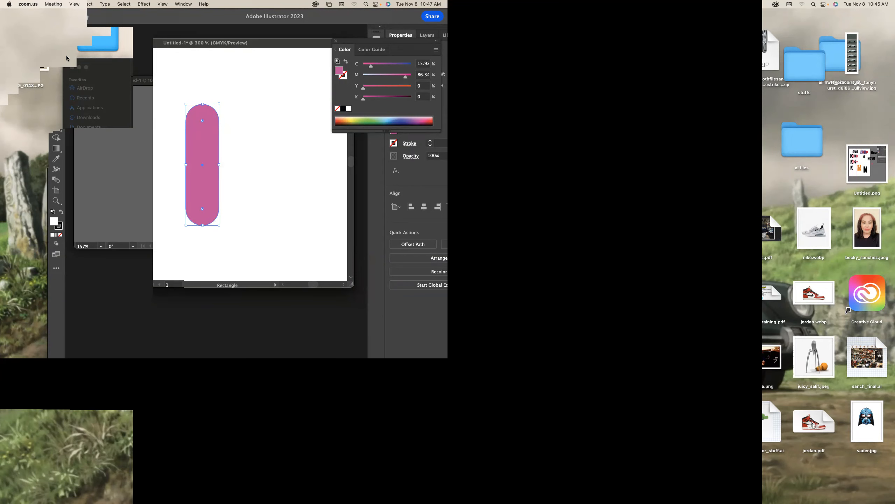
pyautogui.press('space')
pyautogui.moveTo(233, 133); pyautogui.dragTo(284, 114)
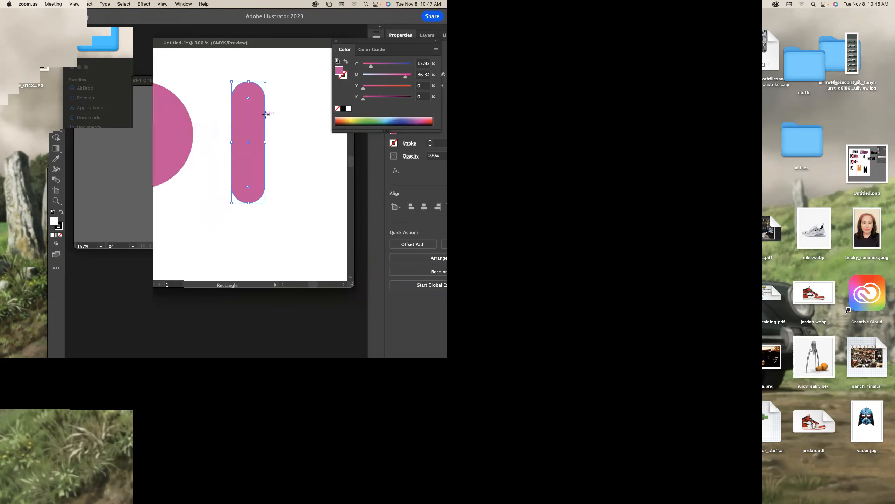
# Step: Select the circle and pill and place a copy of both to the right in the same row
pyautogui.press('v')
pyautogui.press('Delete')
pyautogui.press('super+minus')
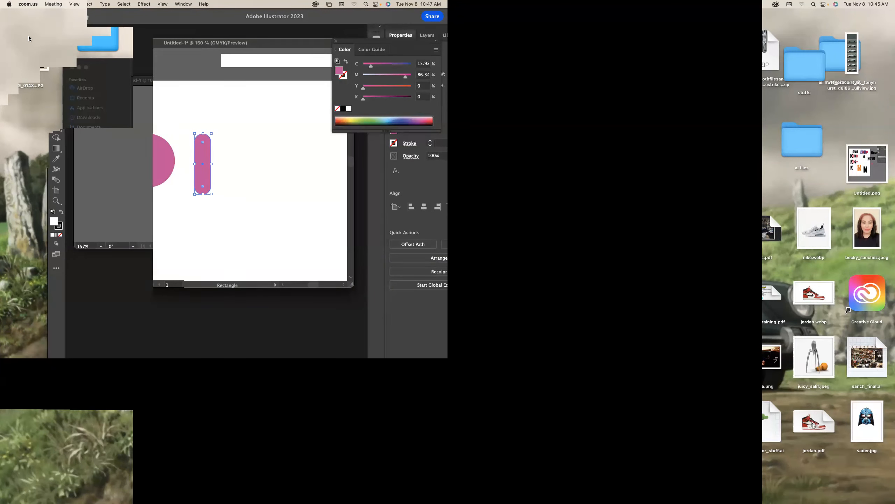
pyautogui.click(222, 121)
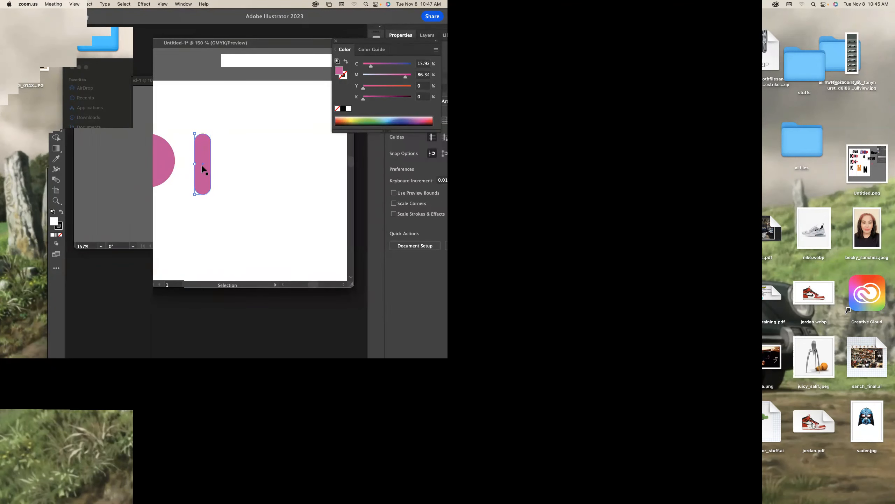
pyautogui.moveTo(137, 139); pyautogui.dragTo(245, 162)
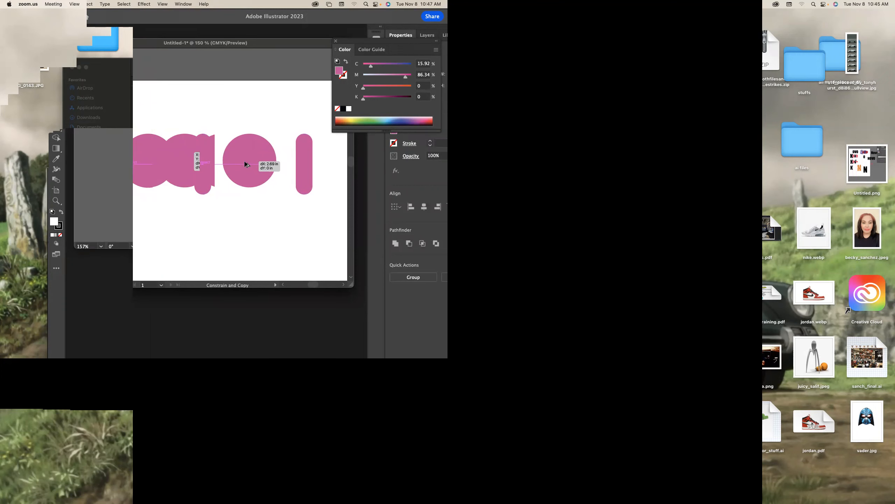
pyautogui.moveTo(244, 162); pyautogui.dragTo(244, 161)
pyautogui.press('m')
pyautogui.moveTo(260, 204)
pyautogui.mouseDown()
pyautogui.moveTo(235, 184)
pyautogui.moveTo(240, 192)
pyautogui.mouseUp()
pyautogui.press('super+z')
# Step: Copy the rightmost pill a short distance to the right and repeat the copy once to form three evenly spaced pills
pyautogui.press('super+minus')
pyautogui.press('super+minus')
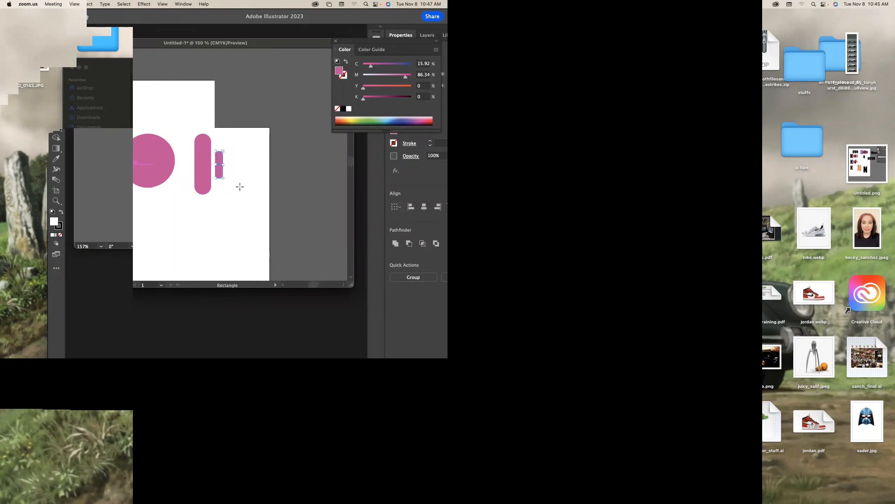
pyautogui.press('super+minus')
pyautogui.press('super+minus')
pyautogui.press('v')
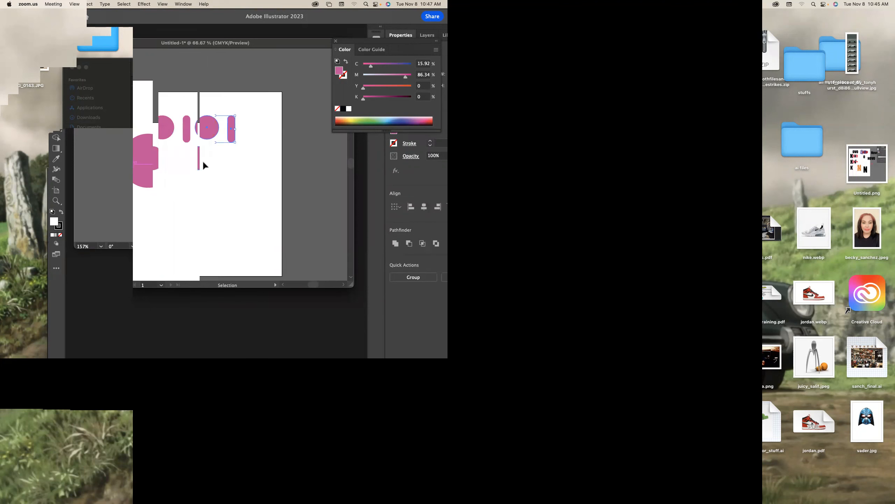
pyautogui.click(220, 156)
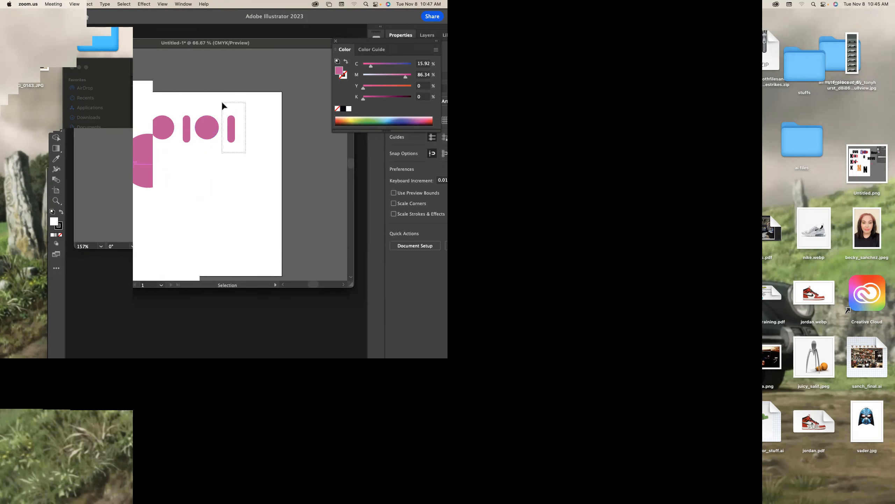
pyautogui.click(232, 132)
pyautogui.moveTo(233, 138); pyautogui.dragTo(246, 142)
pyautogui.press('cmd+d')
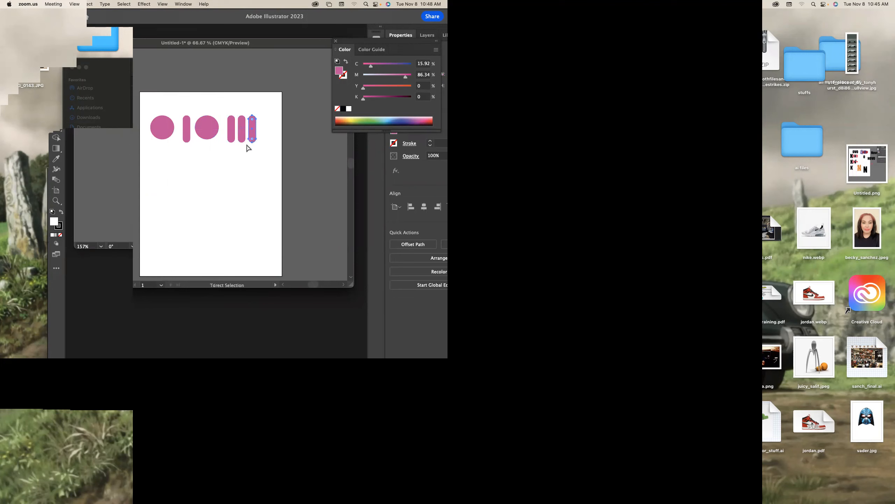
pyautogui.click(230, 166)
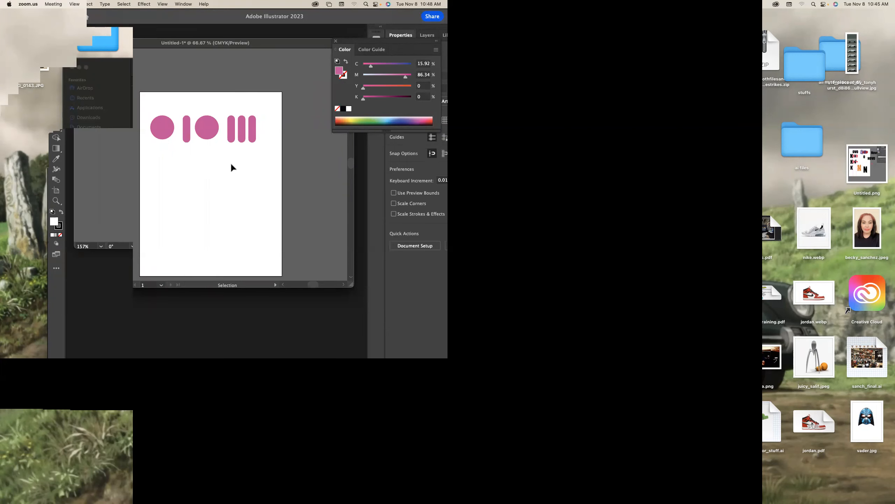
# Step: Select all six circles and pills and combine them into one compound path
pyautogui.moveTo(268, 106); pyautogui.dragTo(169, 163)
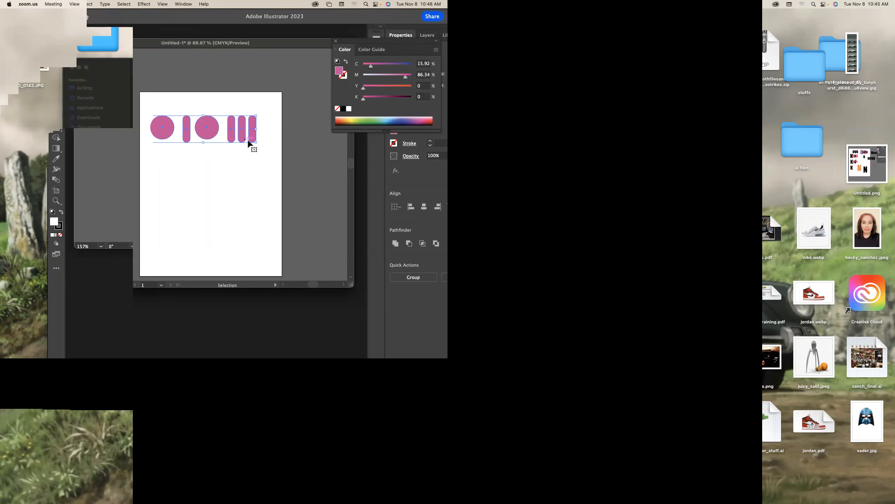
pyautogui.click(277, 159)
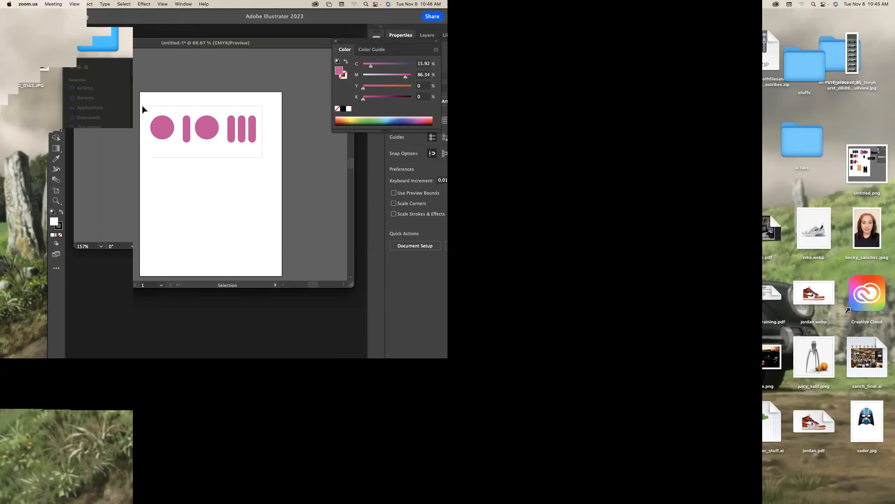
pyautogui.press('super+a')
pyautogui.click(272, 158)
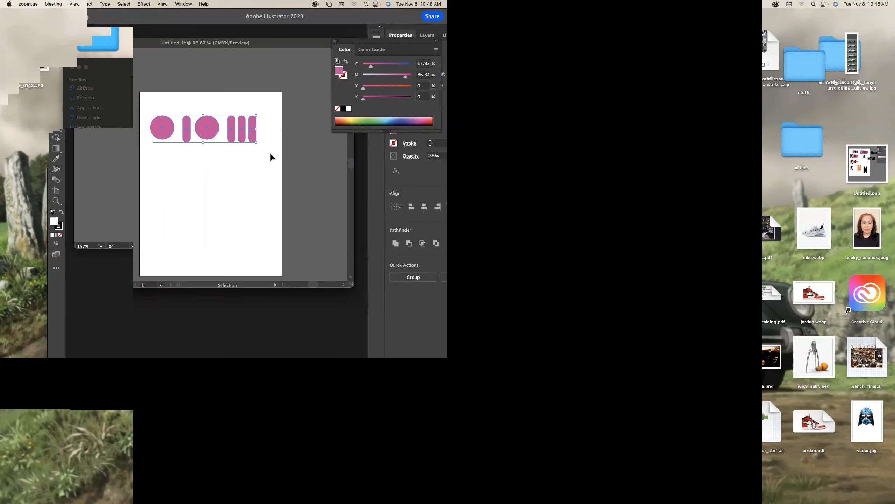
pyautogui.press('a')
pyautogui.press('super+8')
pyautogui.press('v')
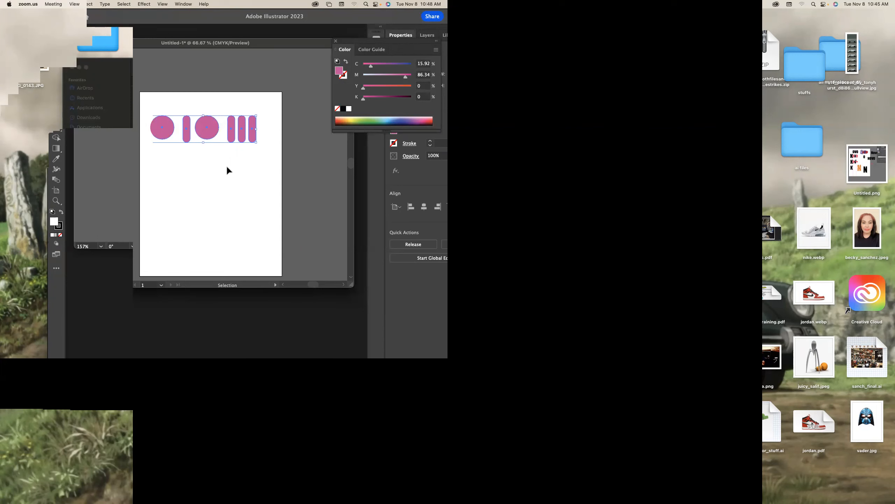
pyautogui.click(263, 164)
# Step: Select the compound path and bring up the 3D and Materials settings
pyautogui.click(158, 125)
pyautogui.moveTo(263, 163); pyautogui.dragTo(145, 114)
pyautogui.moveTo(146, 45); pyautogui.dragTo(133, 56)
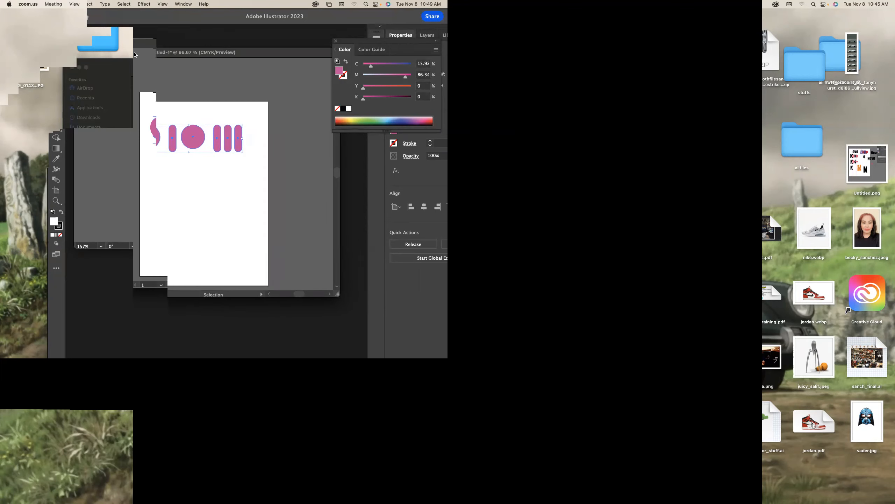
pyautogui.click(184, 3)
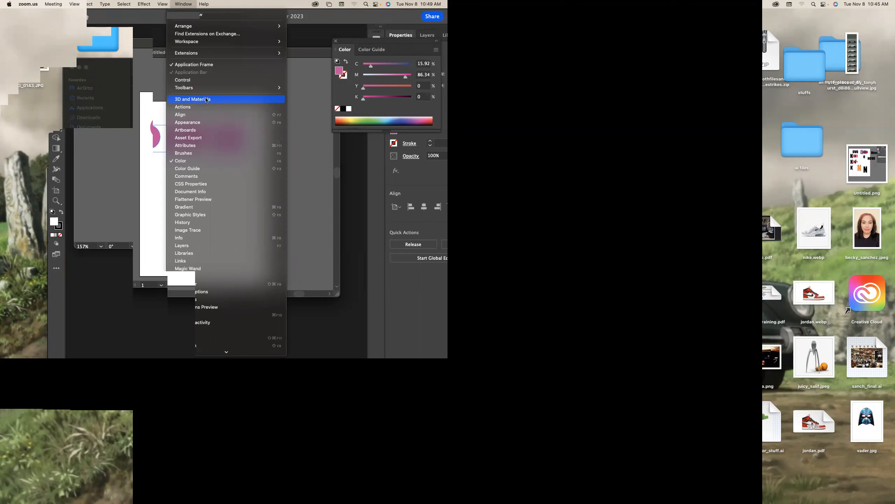
pyautogui.click(208, 99)
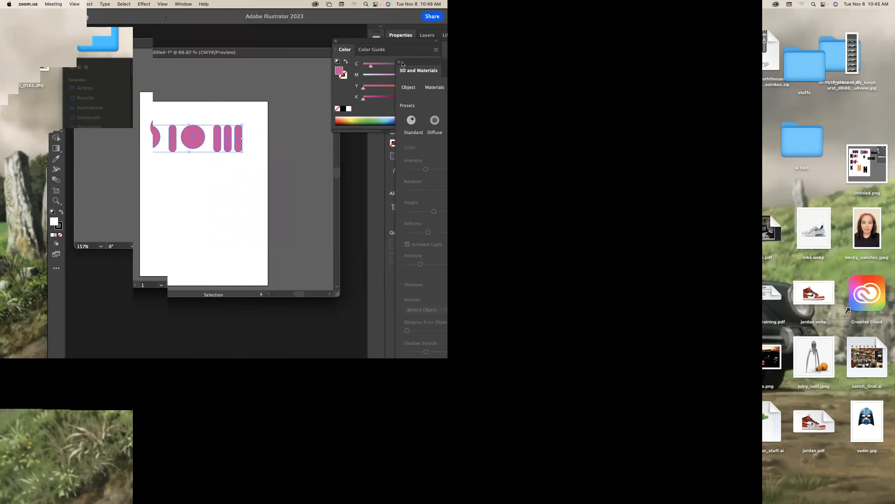
# Step: Place a copy of the compound path lower on the artboard and move the original off the artboard to the right
pyautogui.moveTo(246, 59); pyautogui.dragTo(177, 45)
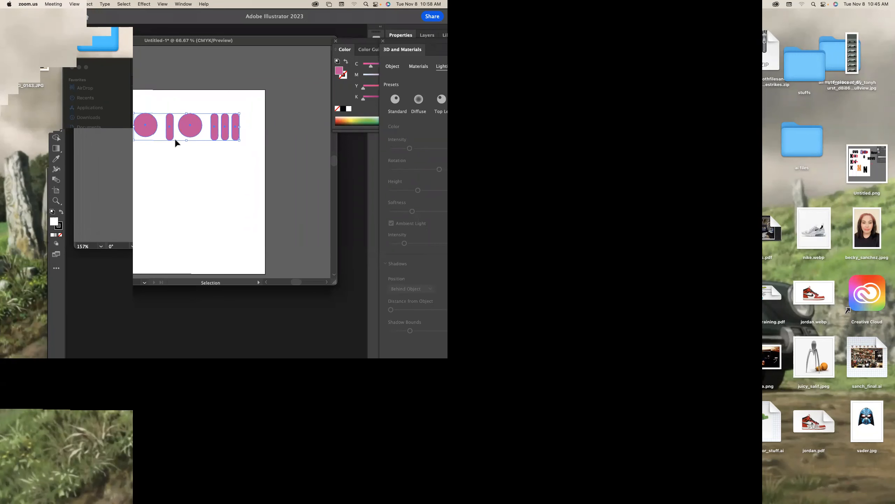
pyautogui.moveTo(149, 133); pyautogui.dragTo(162, 214)
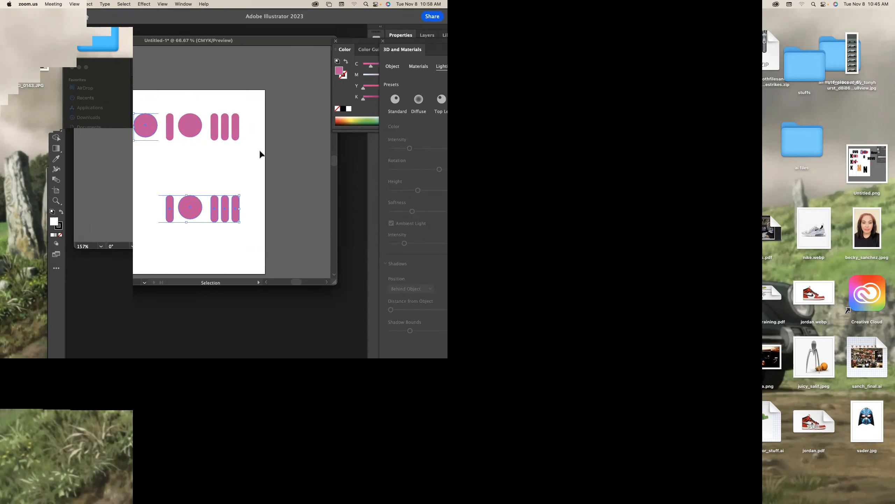
pyautogui.moveTo(148, 123); pyautogui.dragTo(295, 161)
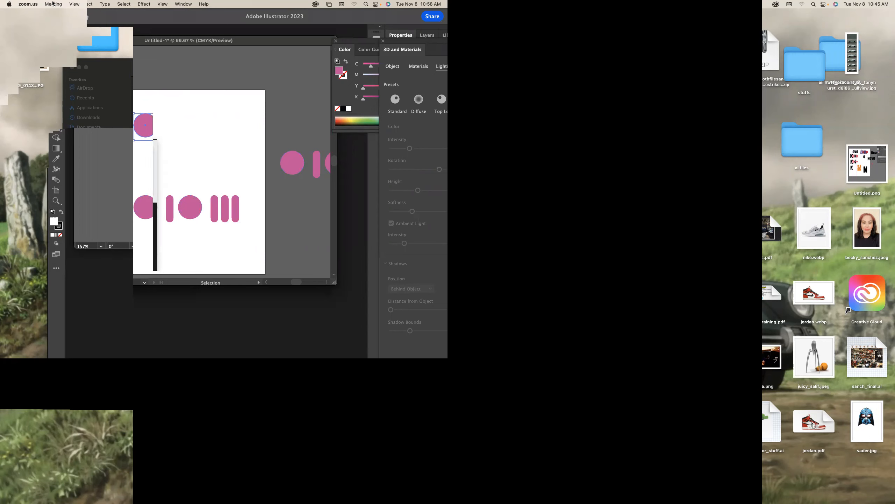
pyautogui.press('super+n')
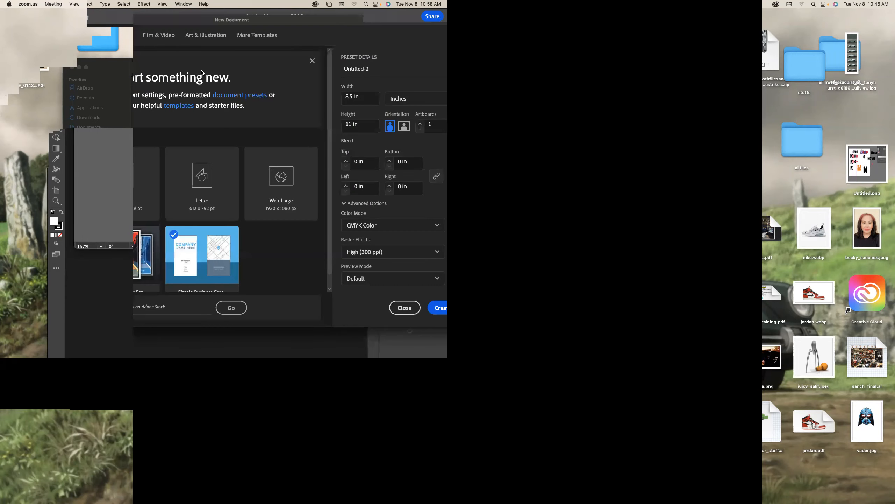
pyautogui.click(124, 35)
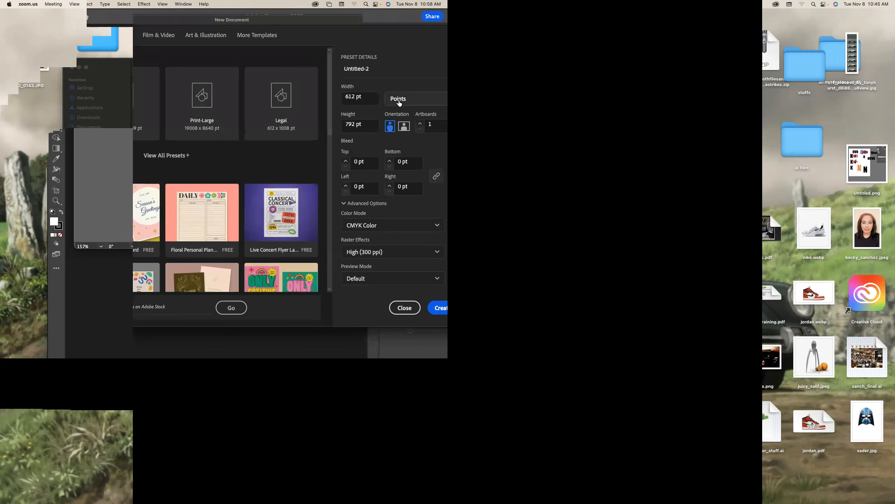
pyautogui.click(396, 99)
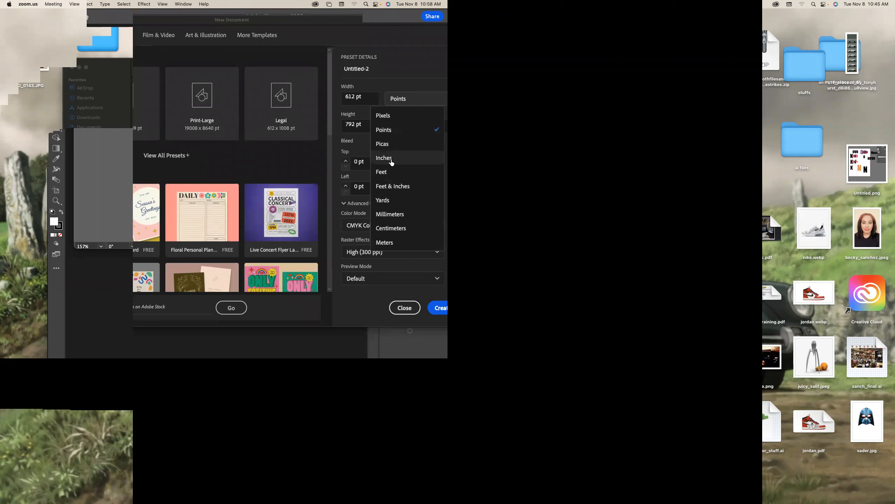
pyautogui.click(392, 161)
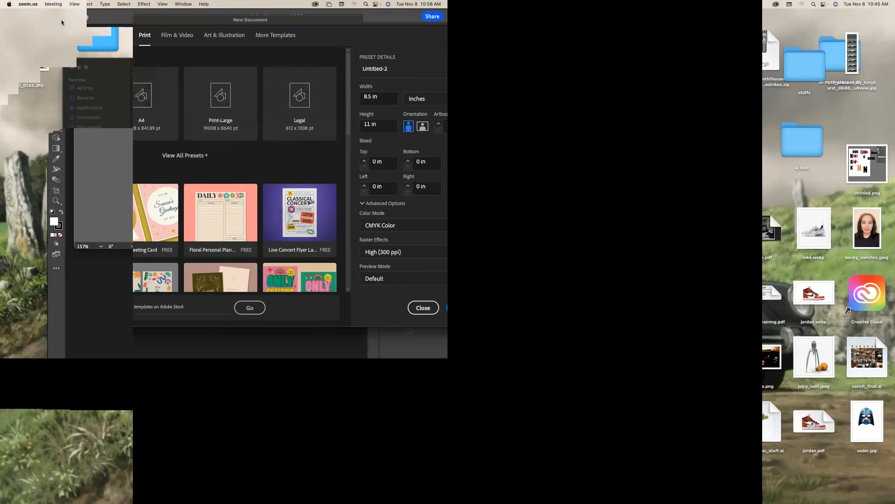
pyautogui.press('Escape')
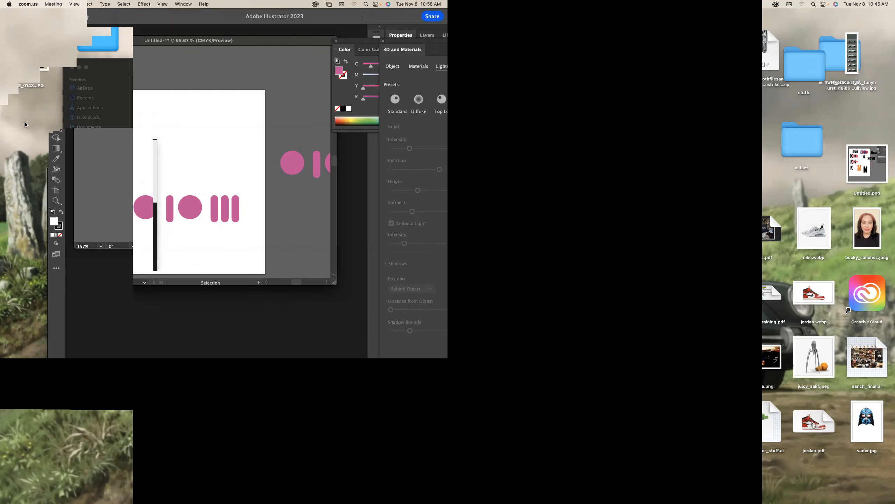
# Step: Confirm magenta CE489A as the fill colour and draw a circle in the artboard's empty upper area
pyautogui.doubleClick(54, 221)
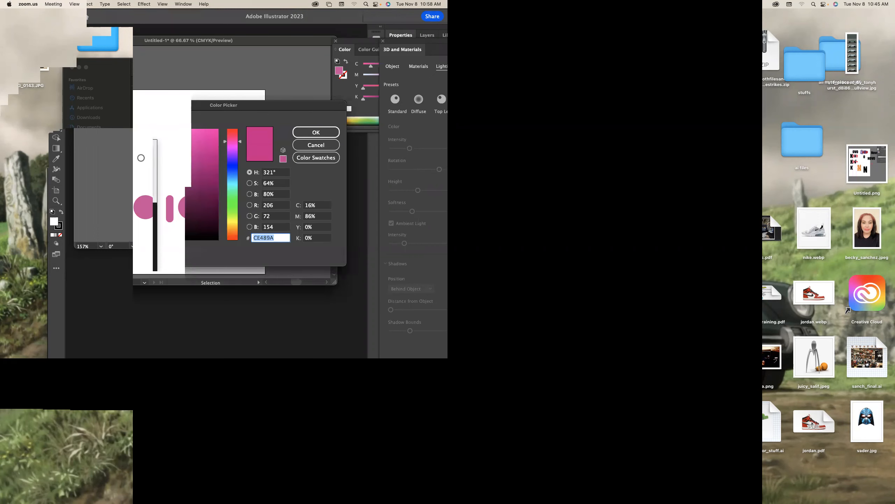
pyautogui.press('Return')
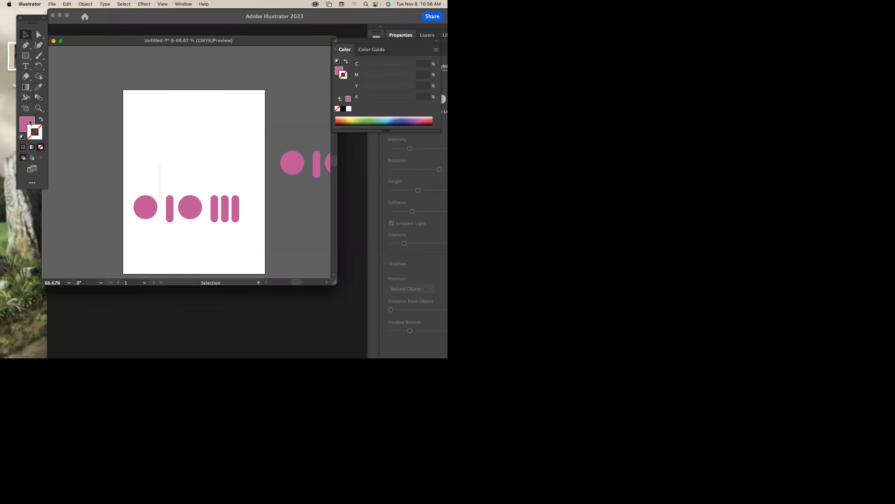
pyautogui.click(27, 57)
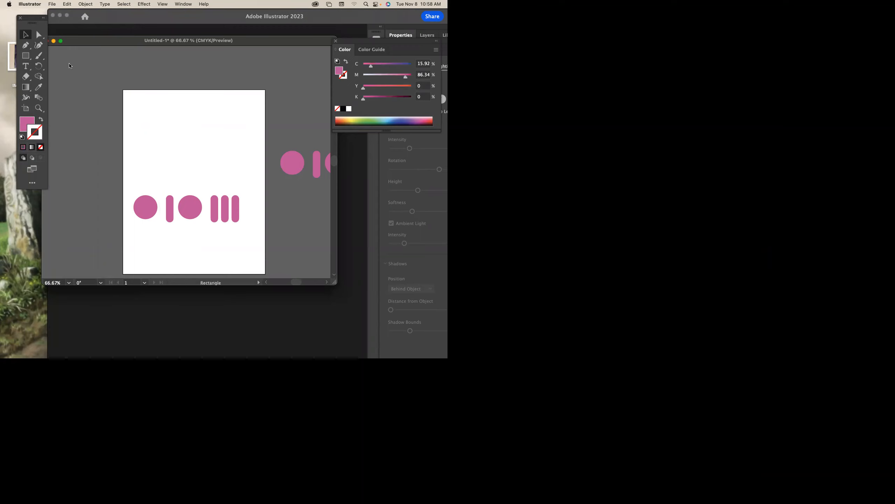
pyautogui.press('l')
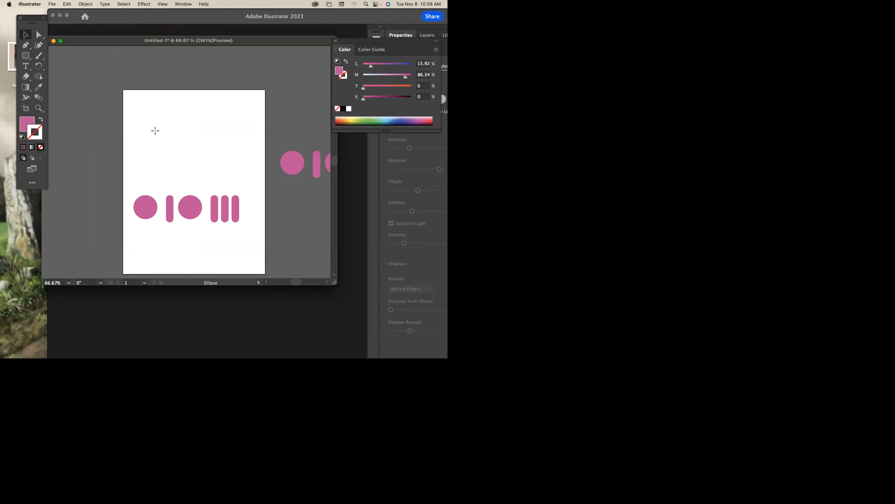
pyautogui.press('super+z')
# Step: Draw a tall narrow rectangle to the right of the new circle and round its corners fully into a pill
pyautogui.moveTo(170, 102); pyautogui.dragTo(179, 130)
pyautogui.press('super+equal')
pyautogui.press('super+equal')
pyautogui.press('super+equal')
pyautogui.press('super+equal')
pyautogui.moveTo(172, 101); pyautogui.dragTo(184, 124)
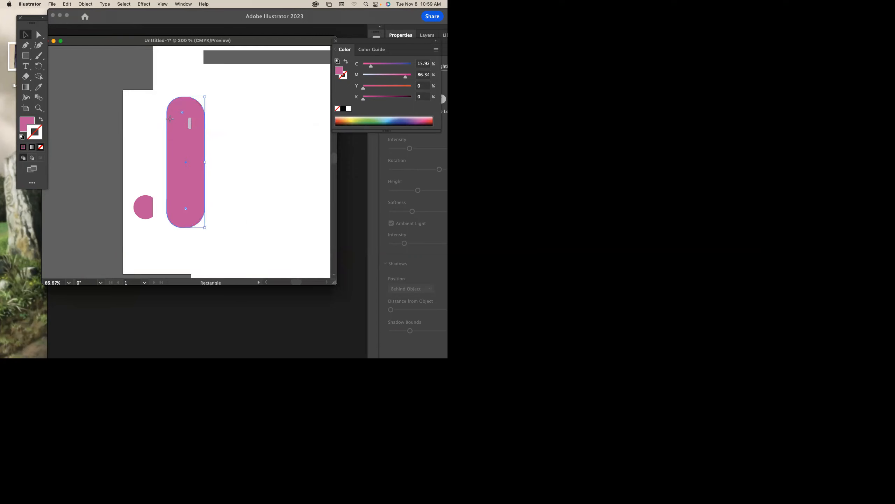
# Step: Copy the circle and pill to the right, and add evenly spaced copies of the last pill to make three
pyautogui.press('v')
pyautogui.press('super+minus')
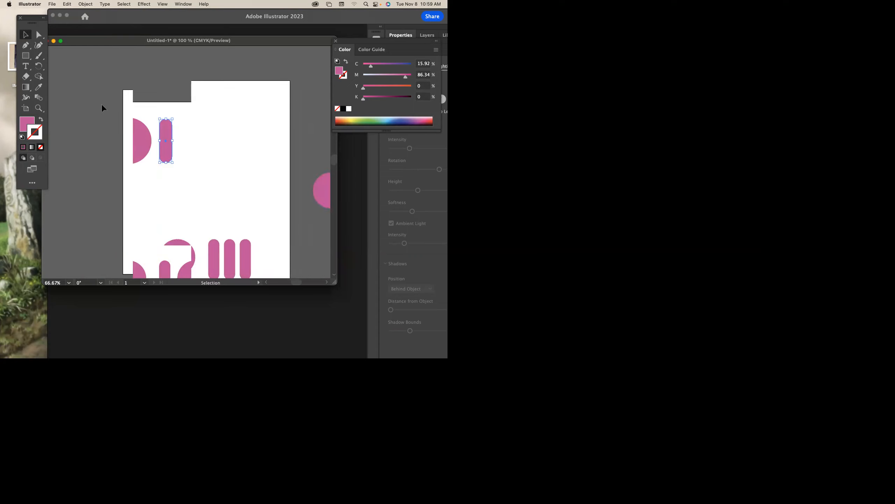
pyautogui.moveTo(106, 107); pyautogui.dragTo(179, 116)
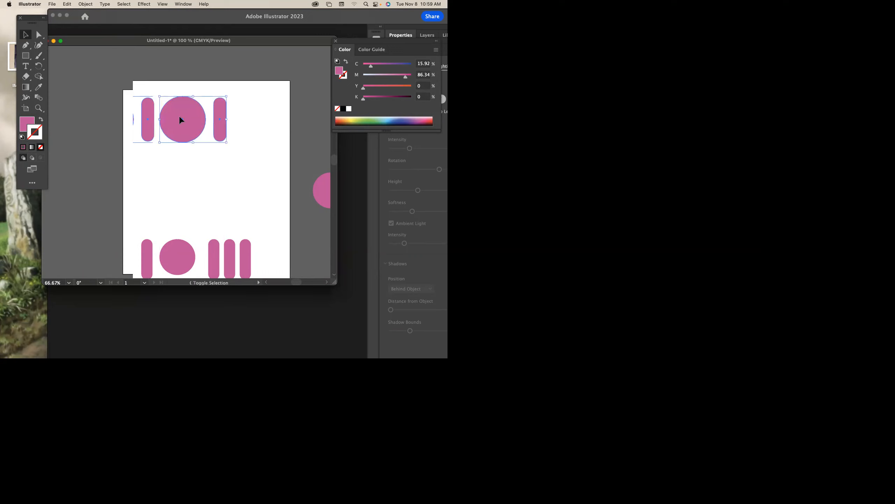
pyautogui.click(208, 155)
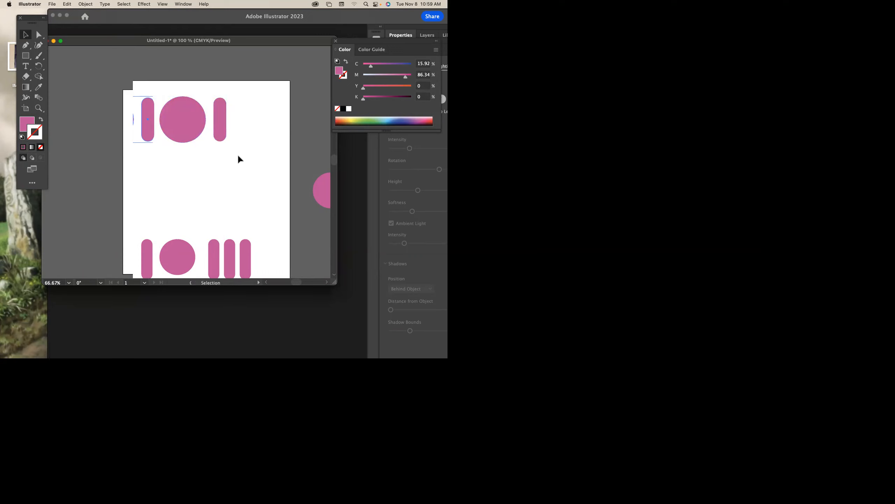
pyautogui.moveTo(224, 117); pyautogui.dragTo(261, 134)
pyautogui.click(260, 163)
# Step: Examine the anchor points and outlines of the upper row's shapes, and return to the filled preview with nothing selected
pyautogui.scroll(-2, 226, 142)
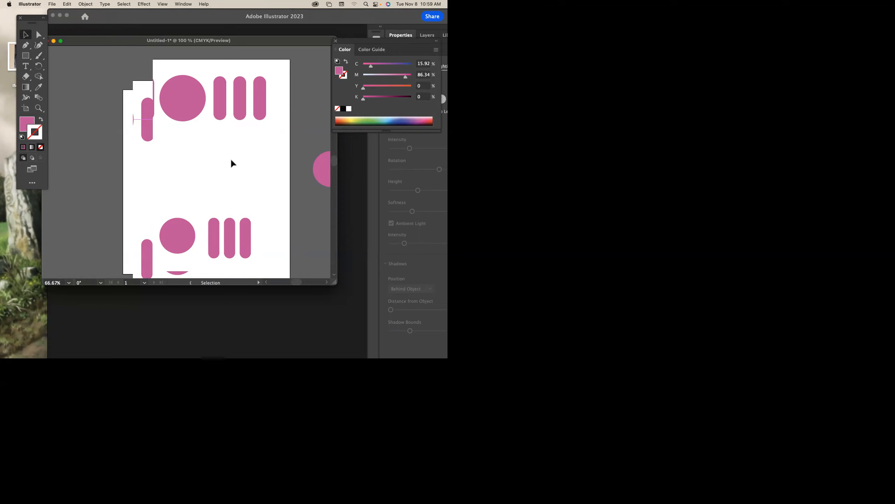
pyautogui.press('space')
pyautogui.moveTo(241, 146); pyautogui.dragTo(234, 155)
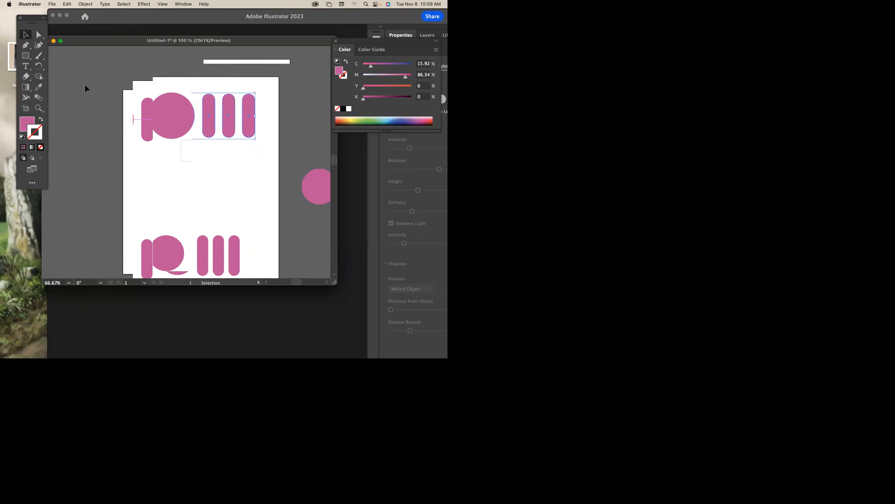
pyautogui.moveTo(76, 84); pyautogui.dragTo(260, 138)
pyautogui.press('a')
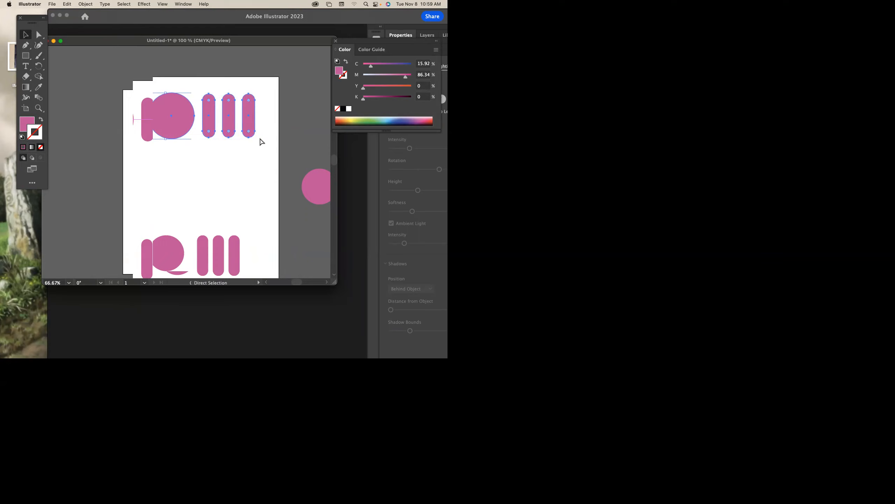
pyautogui.press('v')
pyautogui.click(219, 166)
pyautogui.moveTo(72, 84); pyautogui.dragTo(73, 85)
pyautogui.press('super+y')
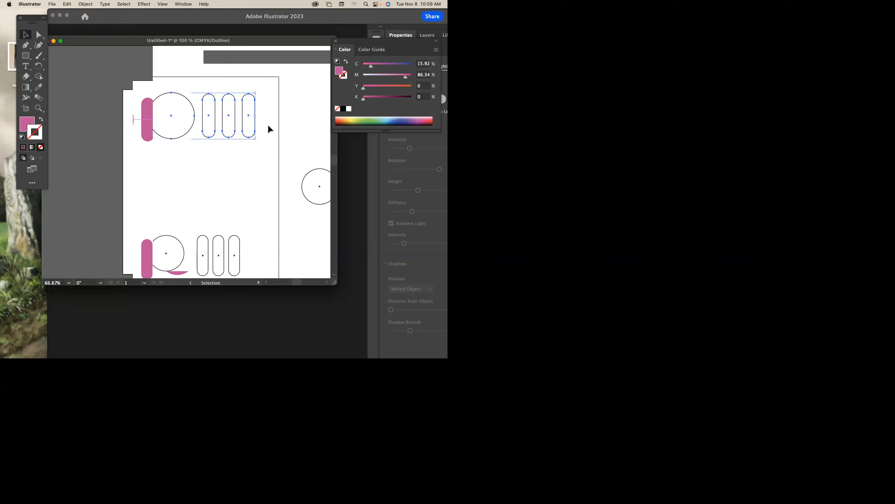
pyautogui.press('a')
pyautogui.press('super+y')
pyautogui.press('v')
pyautogui.click(245, 162)
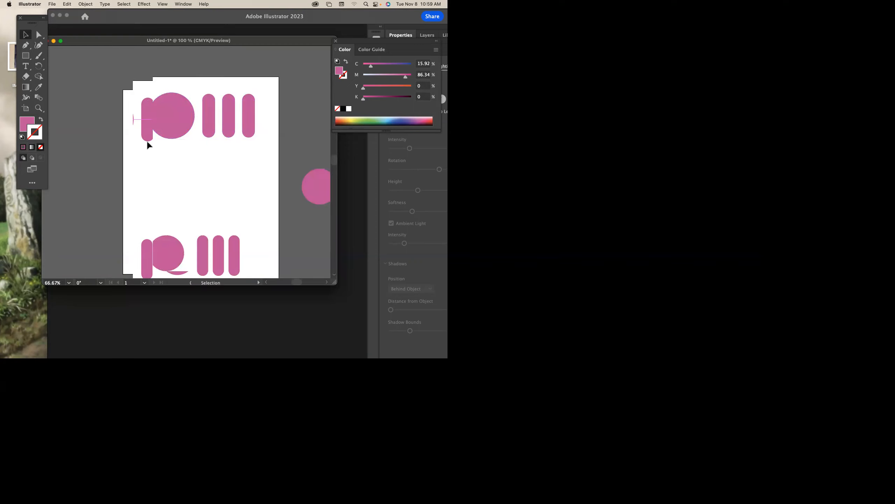
# Step: Draw a freeform curved shape with the Pen tool in the empty space between the two rows
pyautogui.press('p')
pyautogui.moveTo(127, 176); pyautogui.dragTo(189, 200)
pyautogui.moveTo(203, 184)
pyautogui.mouseDown()
pyautogui.moveTo(193, 169)
pyautogui.moveTo(181, 177)
pyautogui.mouseUp()
pyautogui.moveTo(172, 192)
pyautogui.mouseDown()
pyautogui.moveTo(157, 186)
pyautogui.moveTo(157, 156)
pyautogui.moveTo(141, 150)
pyautogui.mouseUp()
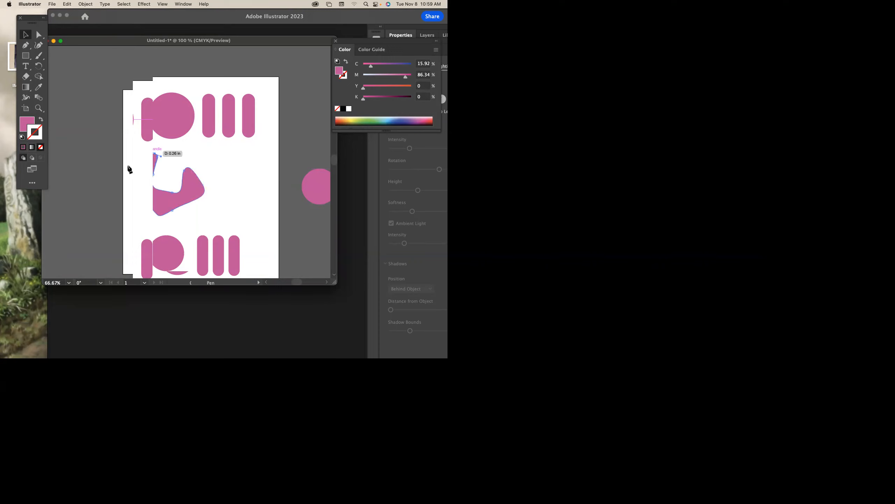
pyautogui.click(26, 34)
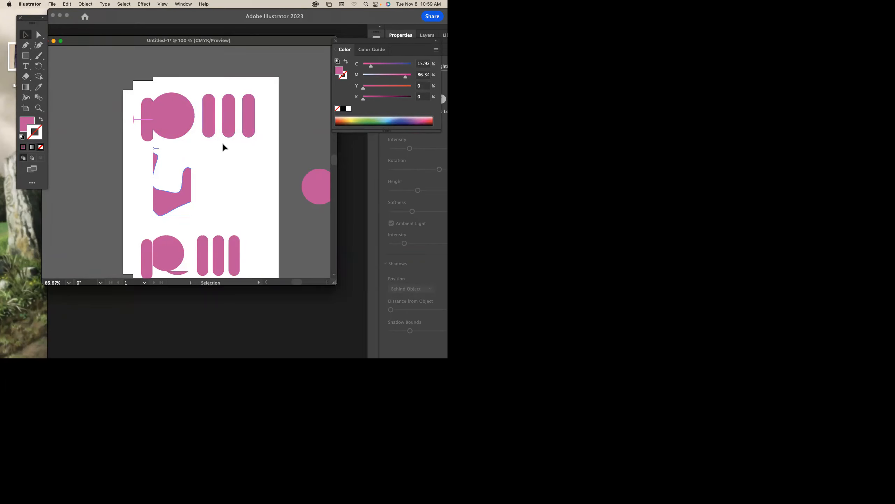
# Step: Select the upper row of shapes and place the 3D and Materials settings beside the artwork
pyautogui.moveTo(261, 158); pyautogui.dragTo(96, 101)
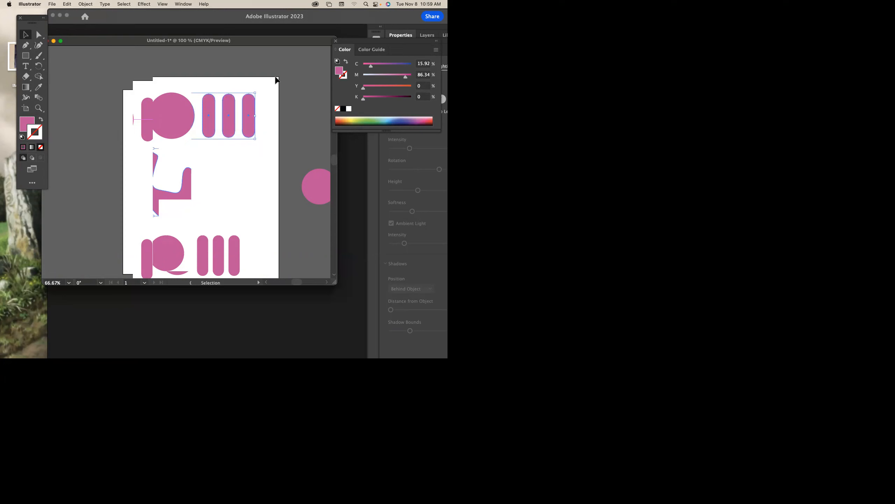
pyautogui.click(183, 3)
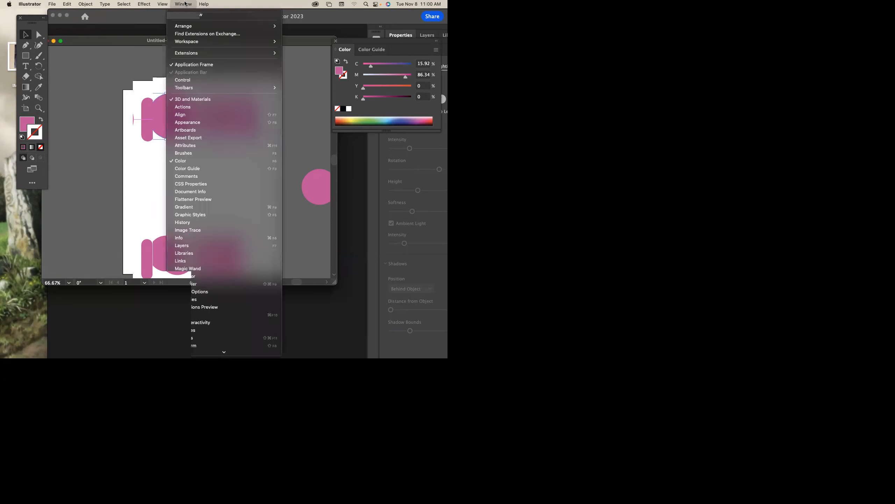
pyautogui.click(196, 100)
pyautogui.moveTo(399, 51); pyautogui.dragTo(275, 52)
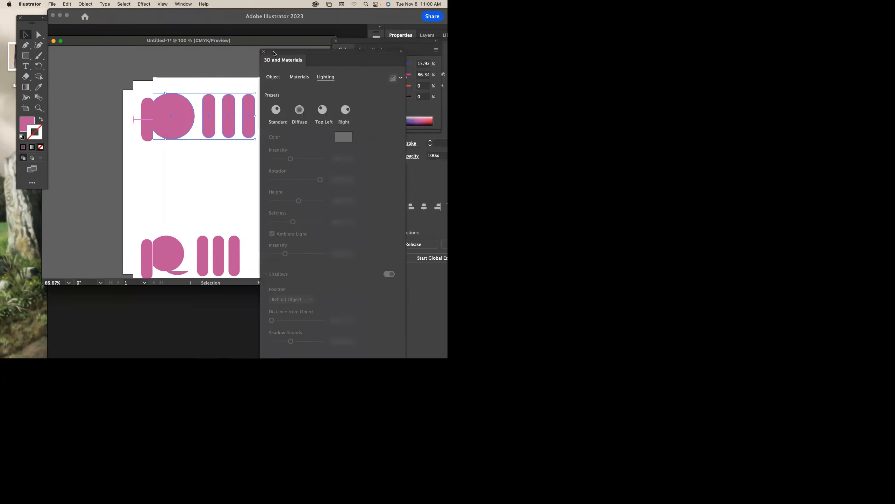
# Step: Apply the Plane 3D type to the upper row and rotate it freely to X 162°, Y -154°, Z 179.888°
pyautogui.click(278, 78)
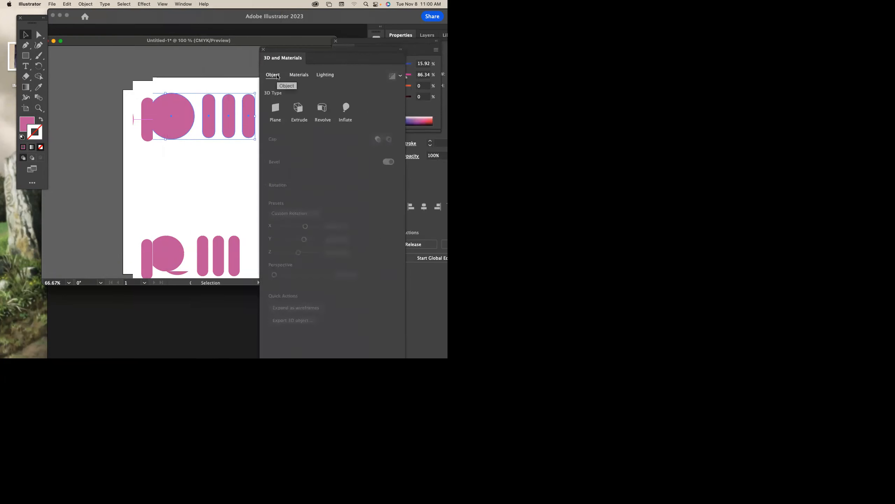
pyautogui.moveTo(291, 50); pyautogui.dragTo(300, 49)
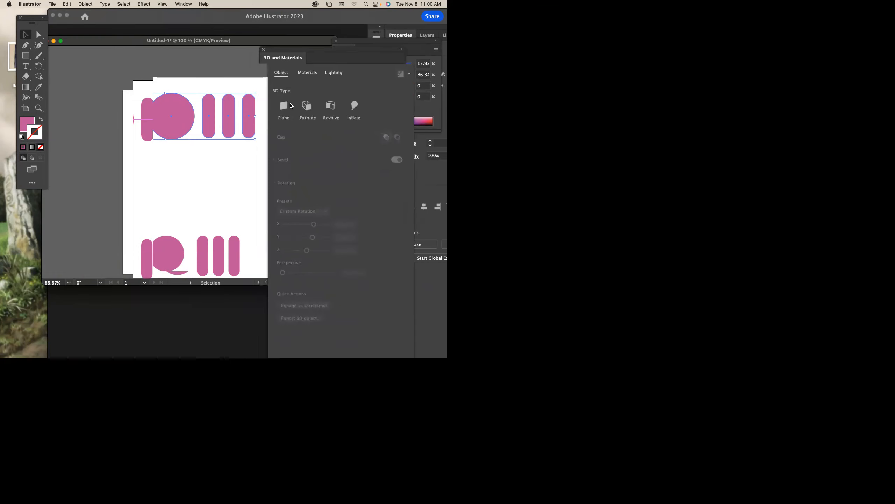
pyautogui.click(285, 107)
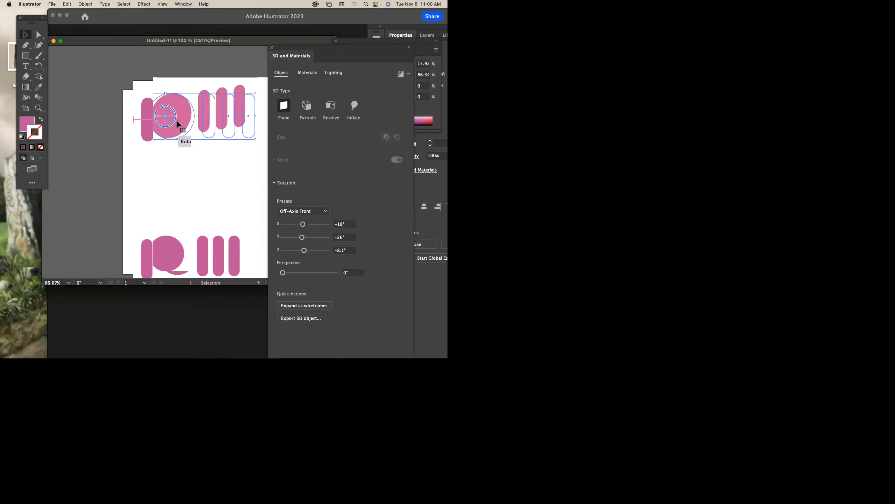
pyautogui.moveTo(174, 121)
pyautogui.mouseDown()
pyautogui.moveTo(177, 103)
pyautogui.moveTo(180, 112)
pyautogui.mouseUp()
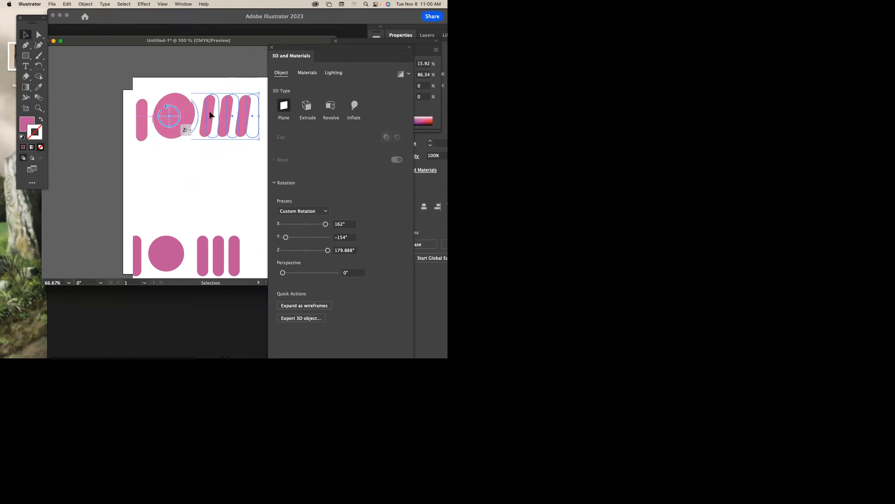
# Step: Change the upper row's 3D type to Extrude with a depth of 204 pt
pyautogui.click(306, 105)
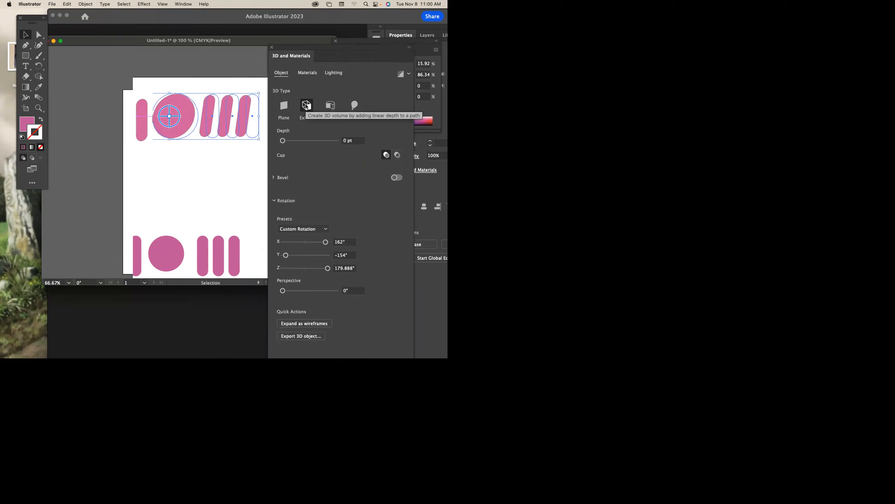
pyautogui.moveTo(282, 141); pyautogui.dragTo(287, 140)
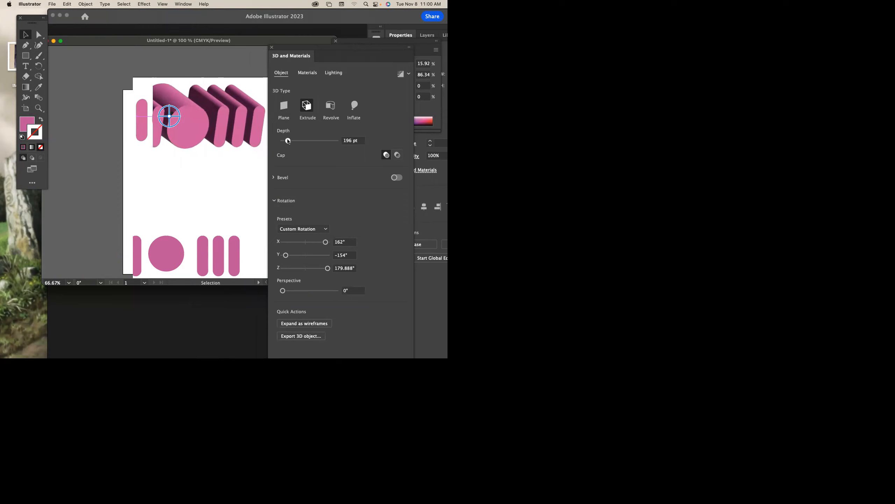
pyautogui.moveTo(288, 141); pyautogui.dragTo(288, 140)
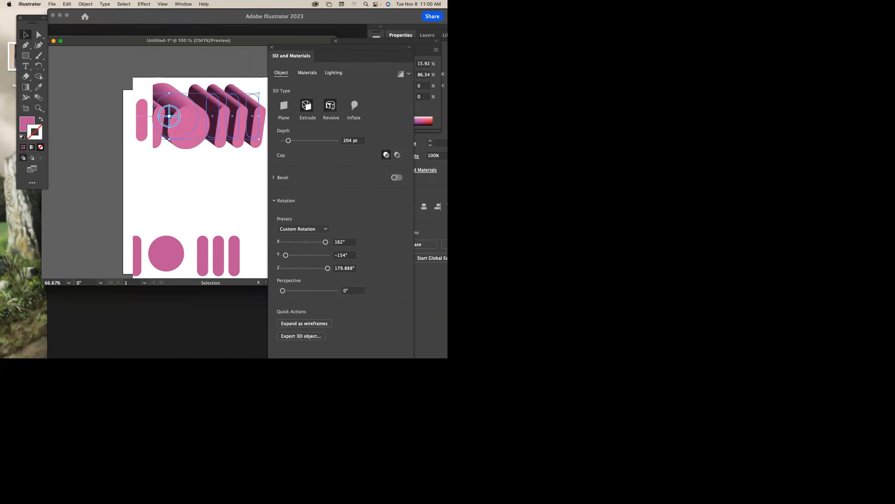
# Step: Change the upper row's 3D type to Revolve and rotate it to X 168.273°, Y -136.341°, Z -167.182°
pyautogui.click(330, 105)
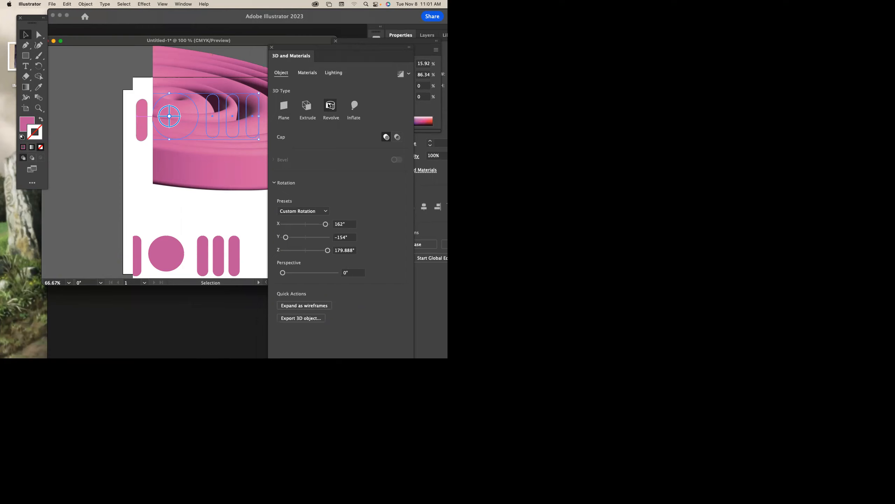
pyautogui.moveTo(171, 118); pyautogui.dragTo(379, 126)
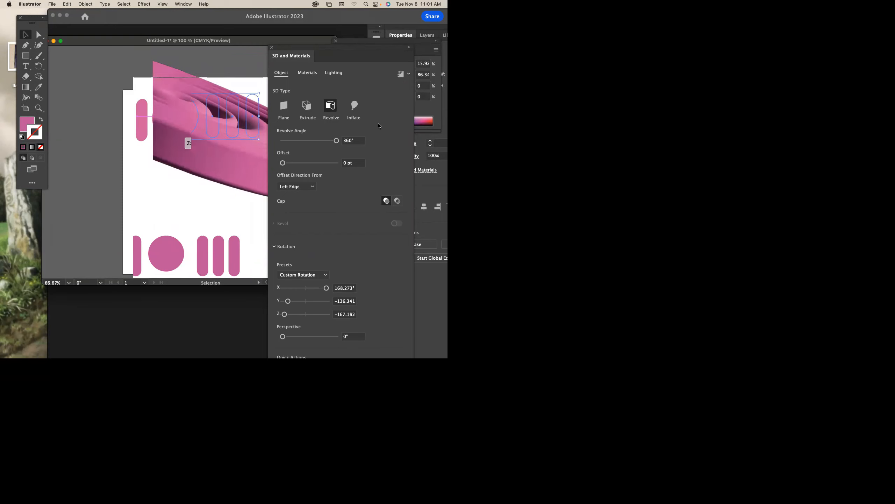
# Step: Change the upper row's 3D type to Inflate with a depth of 71 pt
pyautogui.click(354, 106)
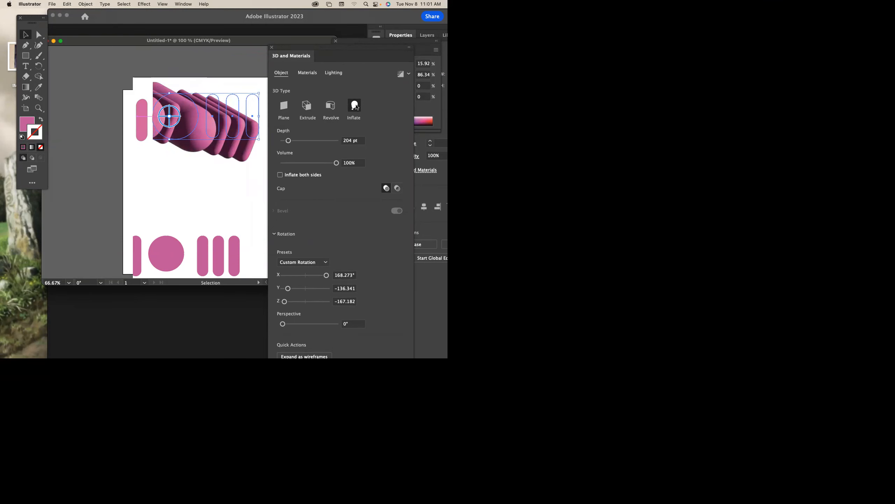
pyautogui.moveTo(288, 141); pyautogui.dragTo(285, 141)
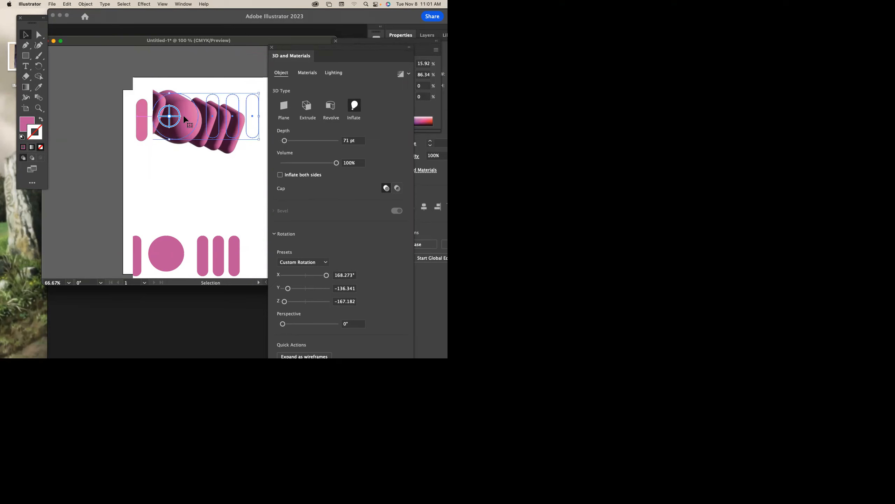
# Step: Move the inflated row slightly down and rotate it freely to X 4.872°, Y -18.074°, Z 10.979°
pyautogui.moveTo(188, 115)
pyautogui.mouseDown()
pyautogui.moveTo(192, 107)
pyautogui.moveTo(191, 119)
pyautogui.moveTo(178, 116)
pyautogui.mouseUp()
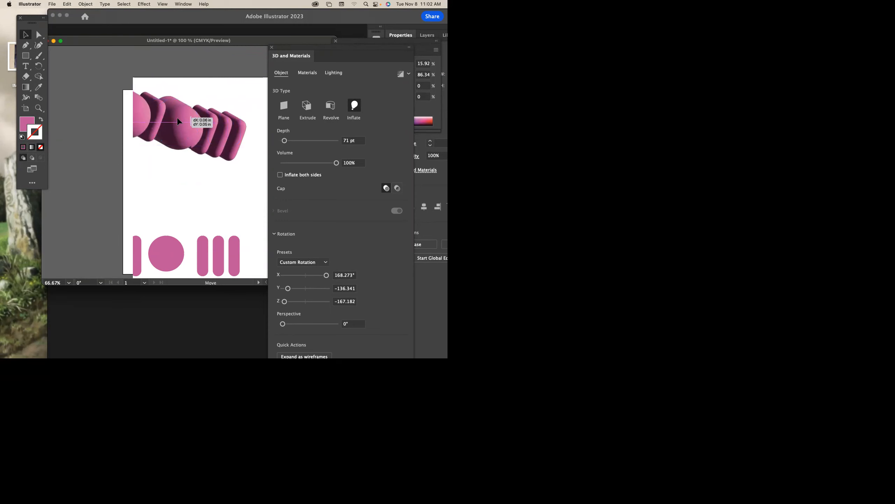
pyautogui.moveTo(180, 122)
pyautogui.mouseDown()
pyautogui.moveTo(189, 145)
pyautogui.moveTo(169, 148)
pyautogui.moveTo(148, 130)
pyautogui.moveTo(192, 120)
pyautogui.moveTo(190, 108)
pyautogui.mouseUp()
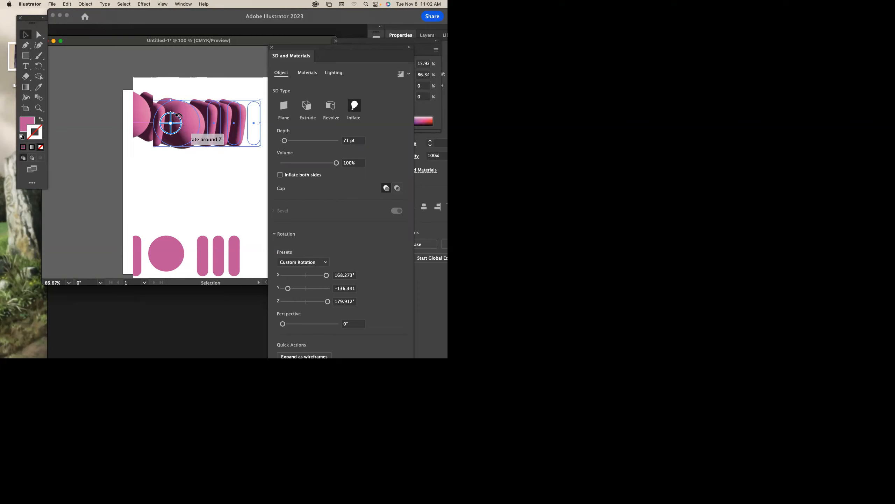
pyautogui.moveTo(172, 124)
pyautogui.mouseDown()
pyautogui.moveTo(151, 121)
pyautogui.moveTo(190, 124)
pyautogui.moveTo(166, 148)
pyautogui.moveTo(185, 133)
pyautogui.moveTo(183, 120)
pyautogui.mouseUp()
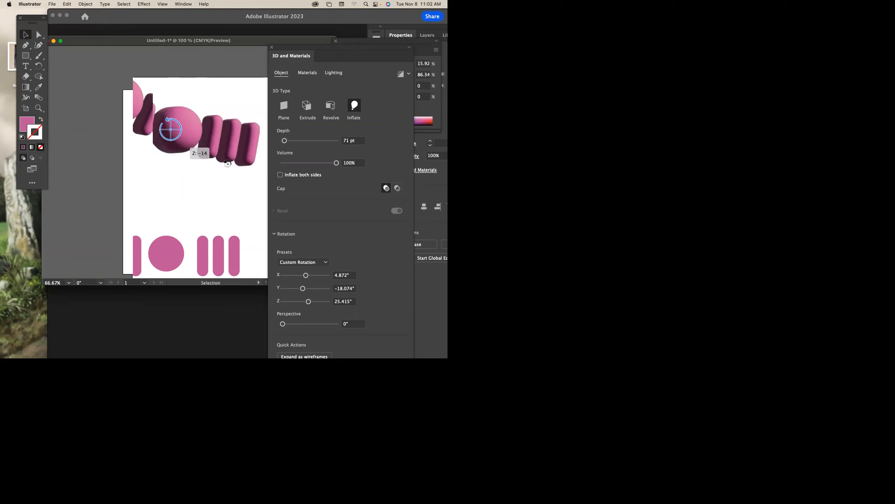
# Step: Try the Isometric Left, Isometric Right, Isometric Top and Isometric Bottom rotation presets on the inflated row
pyautogui.moveTo(326, 48); pyautogui.dragTo(334, 25)
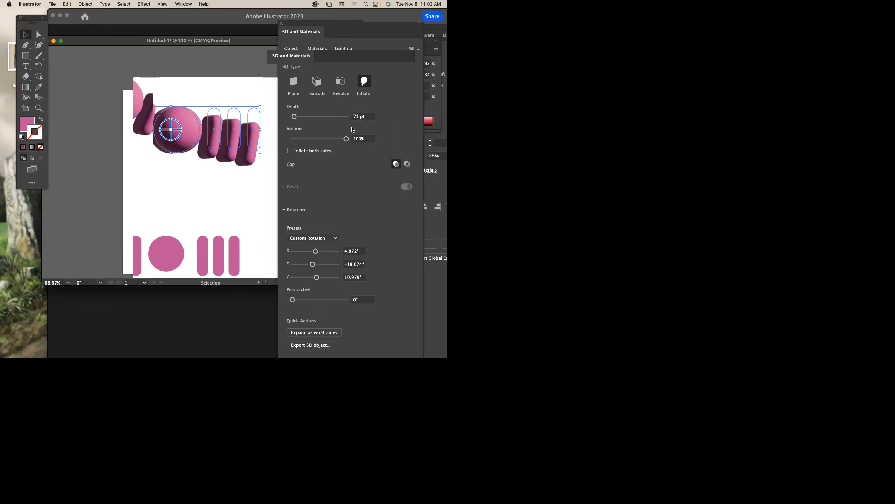
pyautogui.click(336, 239)
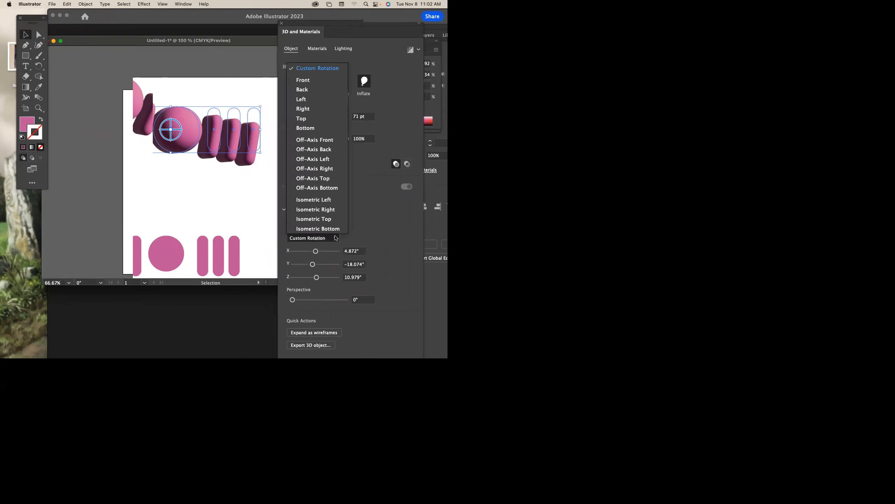
pyautogui.click(359, 235)
pyautogui.click(333, 238)
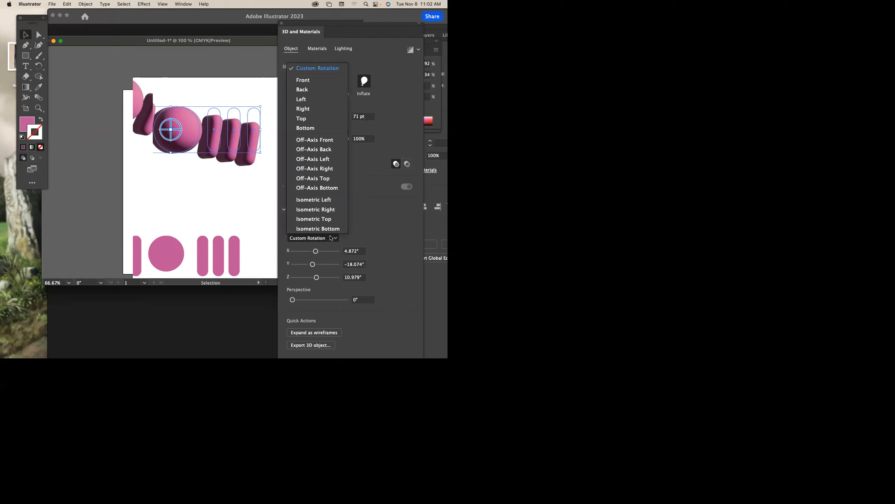
pyautogui.click(321, 203)
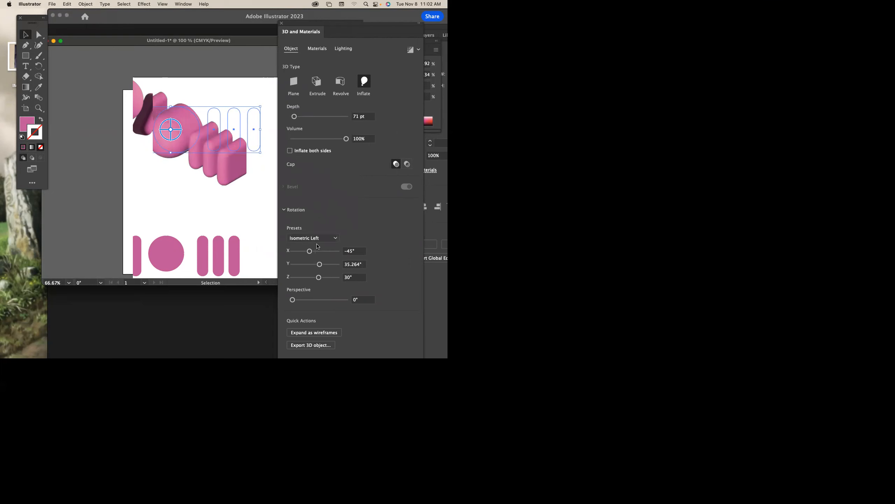
pyautogui.click(319, 238)
pyautogui.click(321, 209)
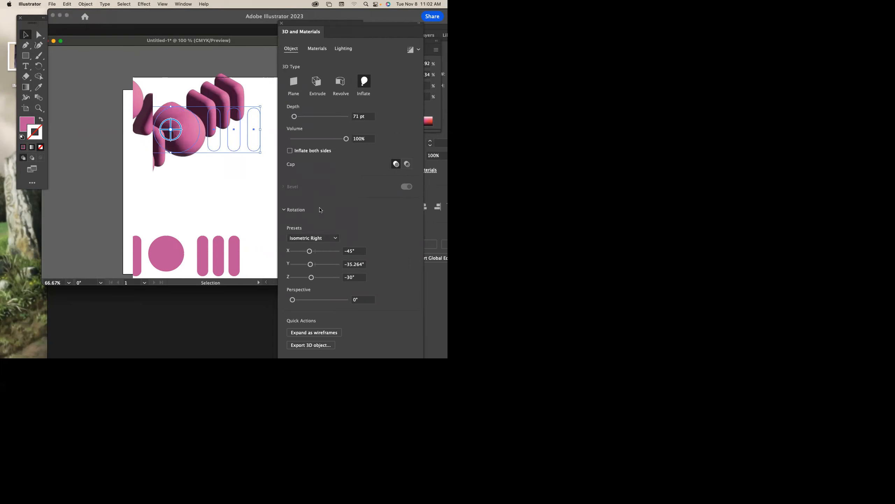
pyautogui.click(319, 238)
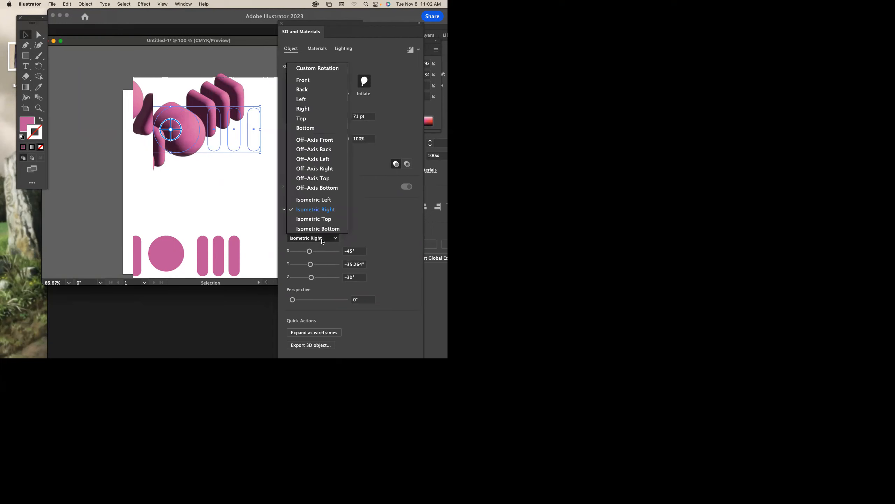
pyautogui.click(322, 221)
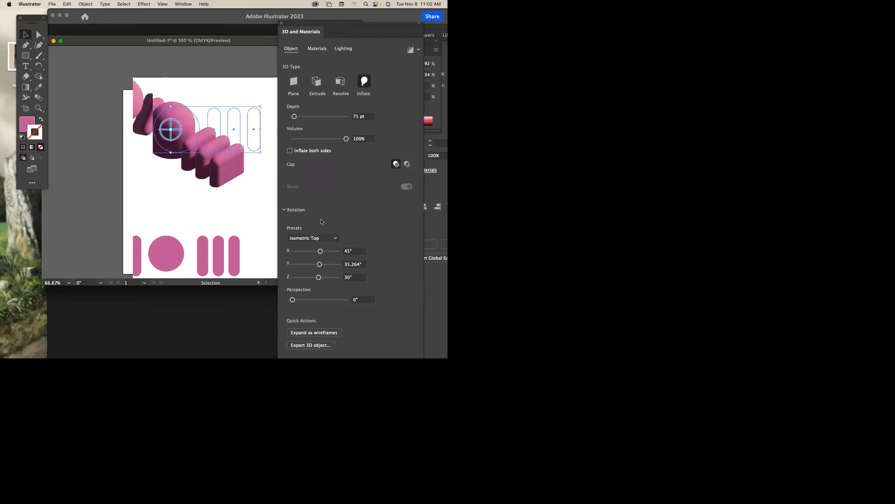
pyautogui.click(325, 239)
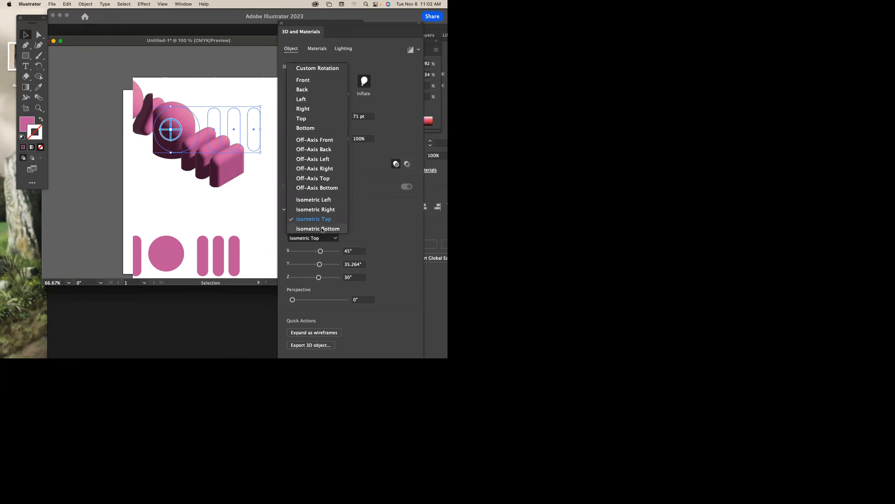
pyautogui.click(322, 230)
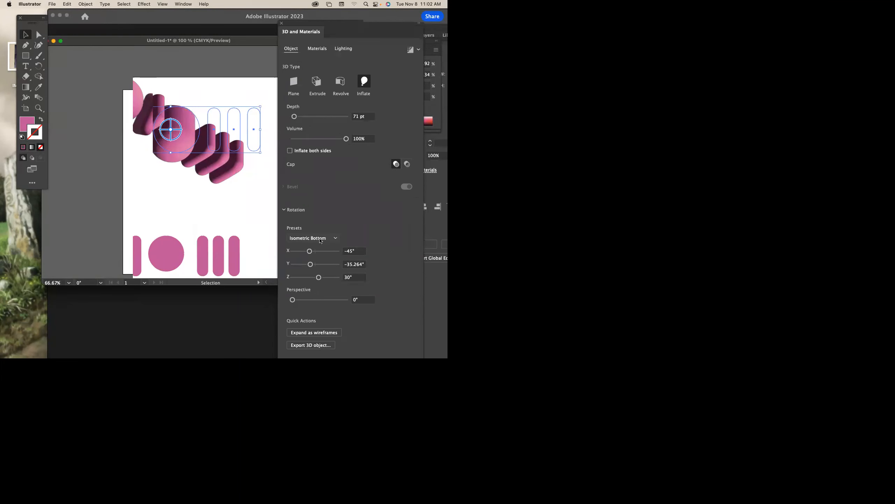
# Step: Apply the Isometric Top rotation preset to the inflated row and set its depth to 16 pt
pyautogui.click(321, 239)
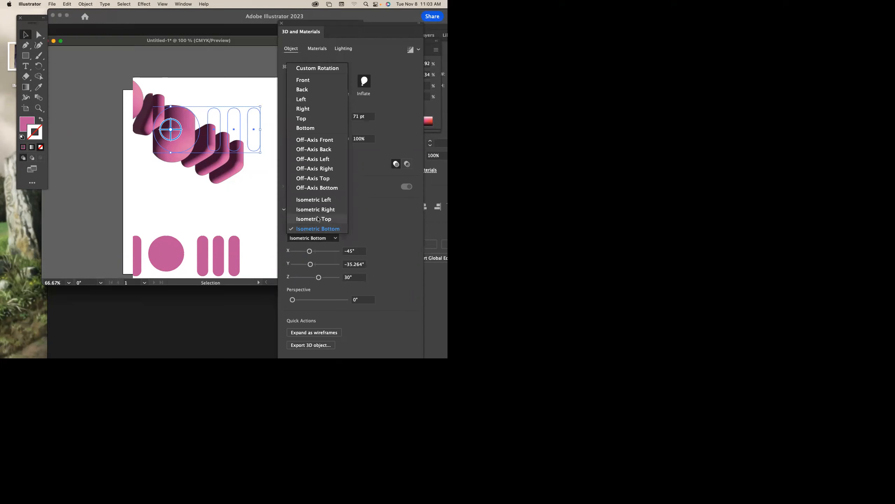
pyautogui.click(314, 219)
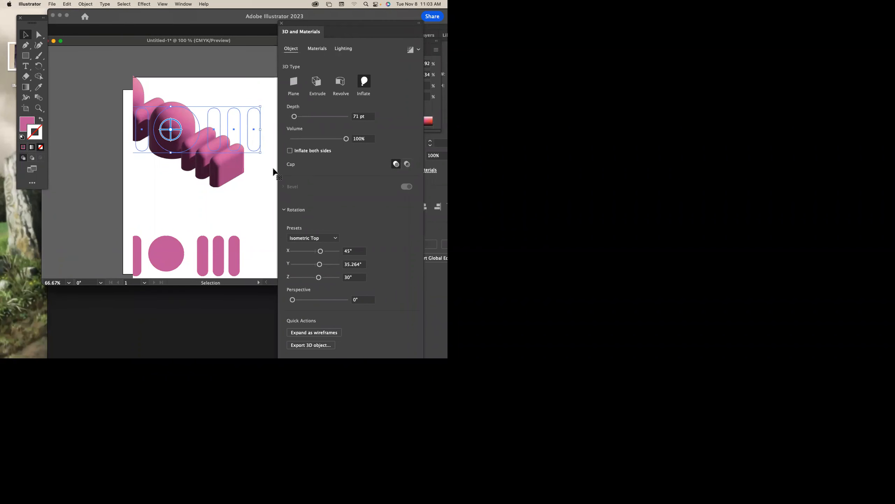
pyautogui.click(334, 239)
pyautogui.click(334, 240)
pyautogui.moveTo(295, 117); pyautogui.dragTo(293, 117)
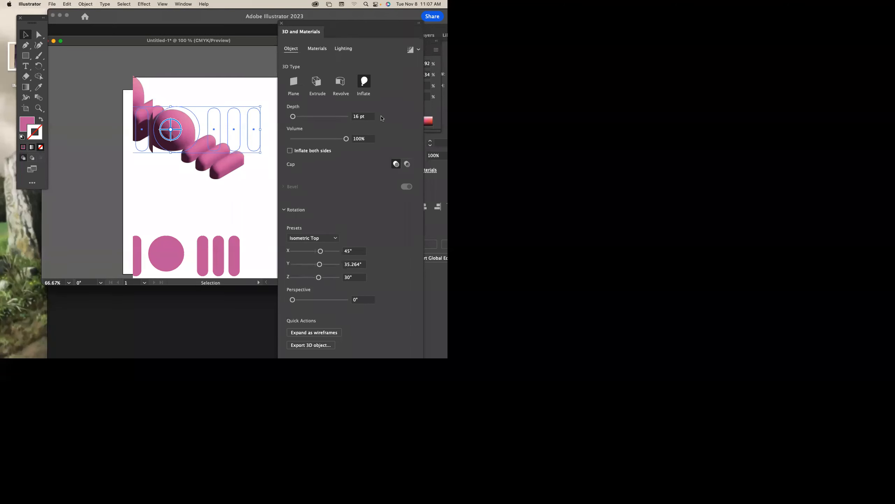
# Step: Try the Stylized Concrete Fanpaver and Gold Natural materials on the inflated row and restore the Default material
pyautogui.moveTo(397, 24); pyautogui.dragTo(387, 24)
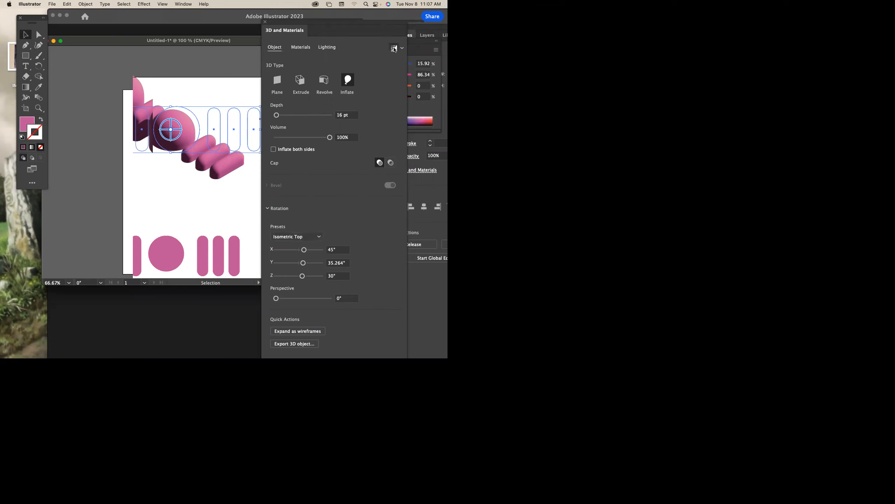
pyautogui.click(301, 48)
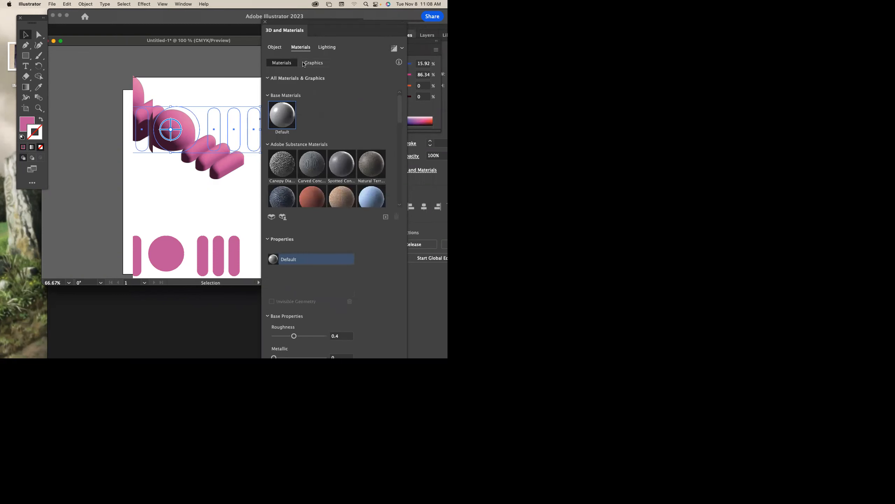
pyautogui.click(282, 197)
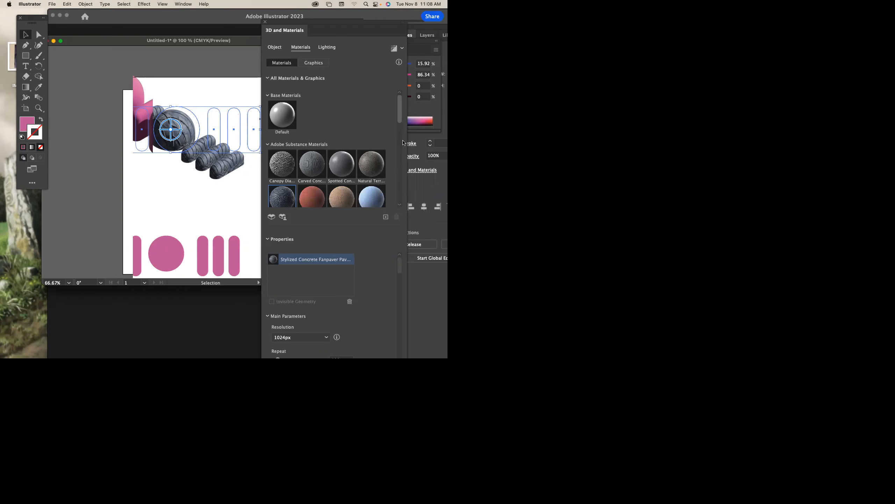
pyautogui.scroll(-5, 404, 152)
pyautogui.click(369, 149)
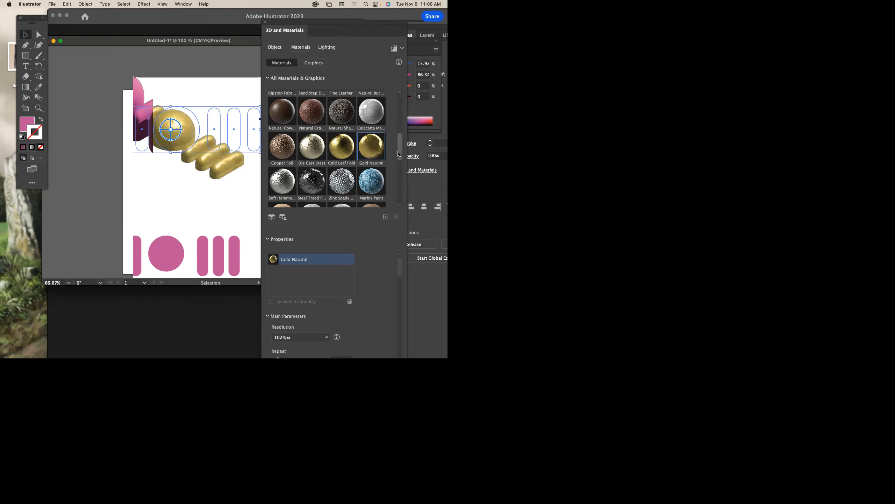
pyautogui.moveTo(400, 150); pyautogui.dragTo(402, 190)
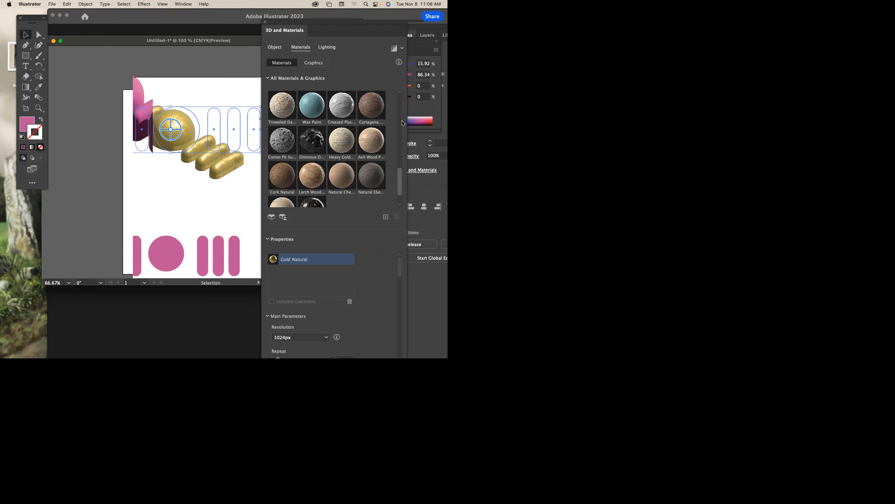
pyautogui.click(400, 108)
pyautogui.click(288, 117)
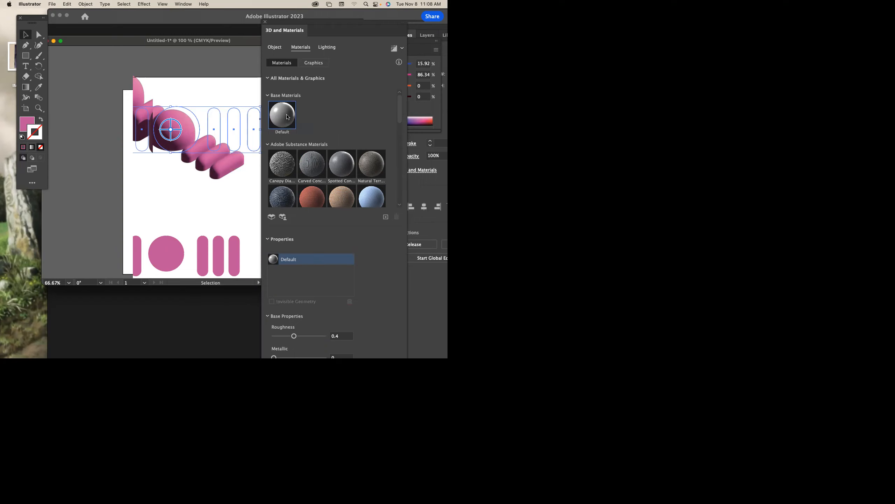
# Step: Try the Diffuse, Top Left and Right lighting presets on the inflated row and return to Standard
pyautogui.click(327, 49)
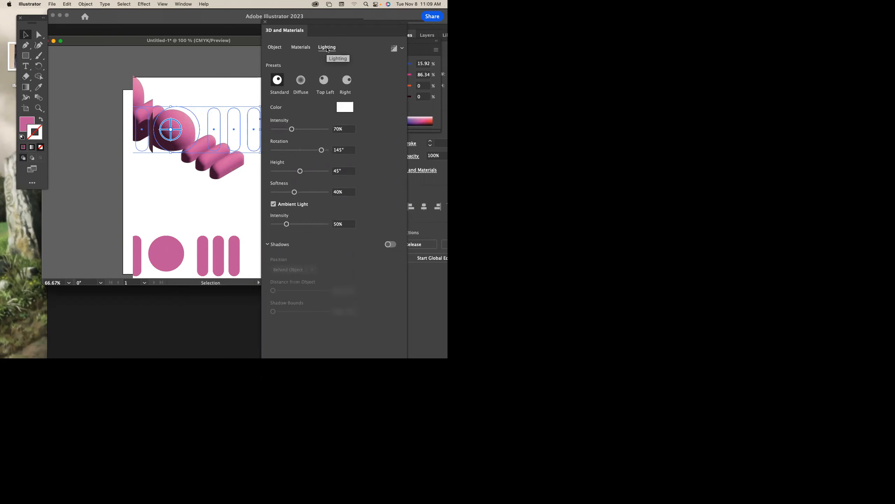
pyautogui.click(304, 81)
pyautogui.click(324, 81)
pyautogui.click(348, 81)
pyautogui.click(324, 80)
pyautogui.click(284, 81)
# Step: Set the light to 74% intensity, 47° height and 37% softness, and enable shadows behind the object at 4% distance
pyautogui.moveTo(291, 129)
pyautogui.mouseDown()
pyautogui.moveTo(307, 129)
pyautogui.moveTo(295, 130)
pyautogui.mouseUp()
pyautogui.moveTo(300, 172)
pyautogui.mouseDown()
pyautogui.moveTo(312, 174)
pyautogui.moveTo(297, 176)
pyautogui.moveTo(309, 193)
pyautogui.moveTo(295, 194)
pyautogui.moveTo(300, 171)
pyautogui.mouseUp()
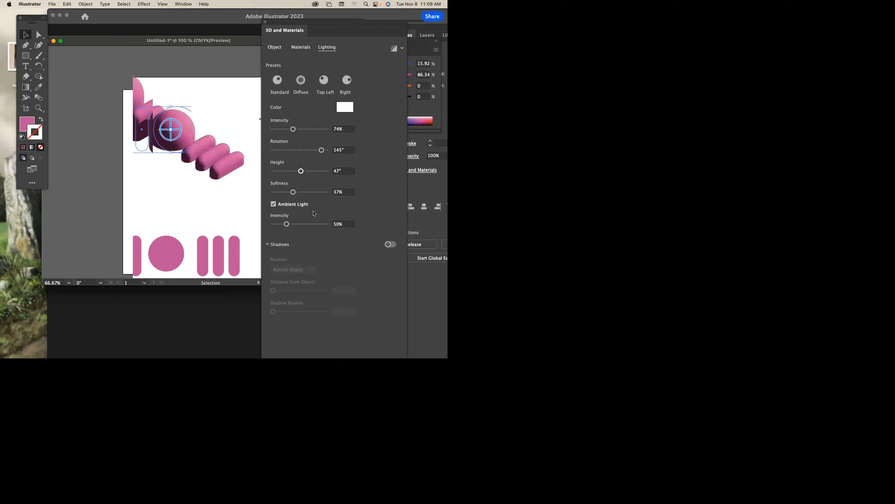
pyautogui.click(271, 247)
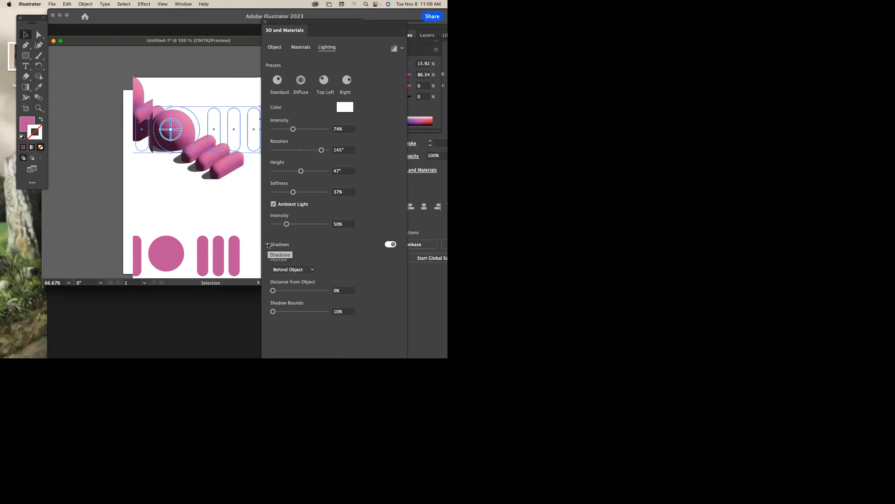
pyautogui.moveTo(273, 290)
pyautogui.mouseDown()
pyautogui.moveTo(284, 291)
pyautogui.moveTo(275, 291)
pyautogui.mouseUp()
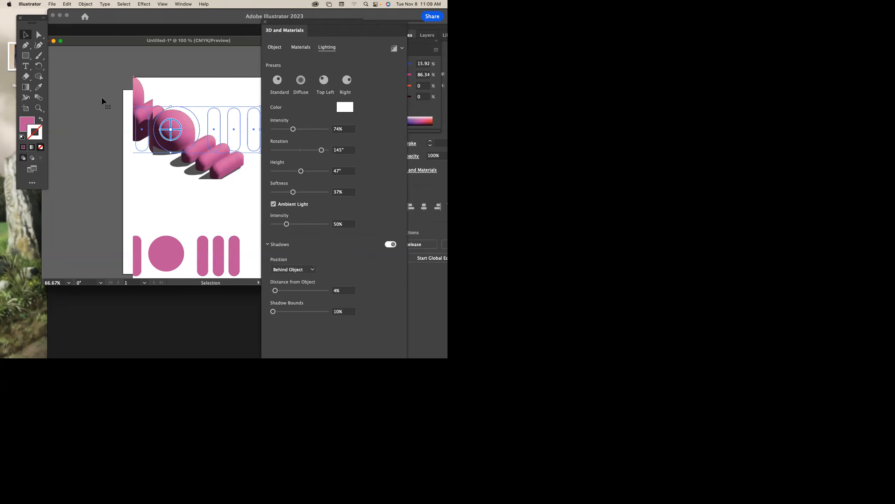
# Step: Reset the row's lighting to the Standard preset and raise the light intensity to 98%
pyautogui.click(277, 80)
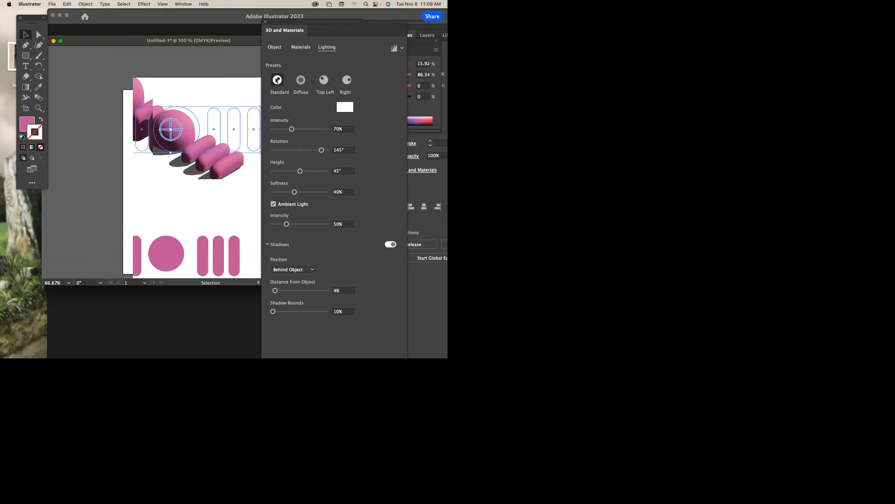
pyautogui.moveTo(291, 129); pyautogui.dragTo(299, 130)
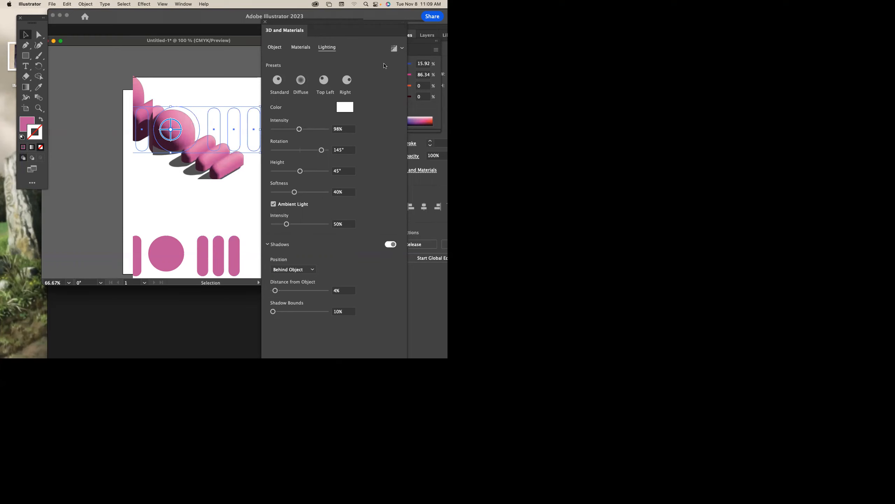
# Step: Reapply the Standard lighting preset with 65% intensity, and render the row with ray tracing and 105% shadow bounds
pyautogui.click(281, 81)
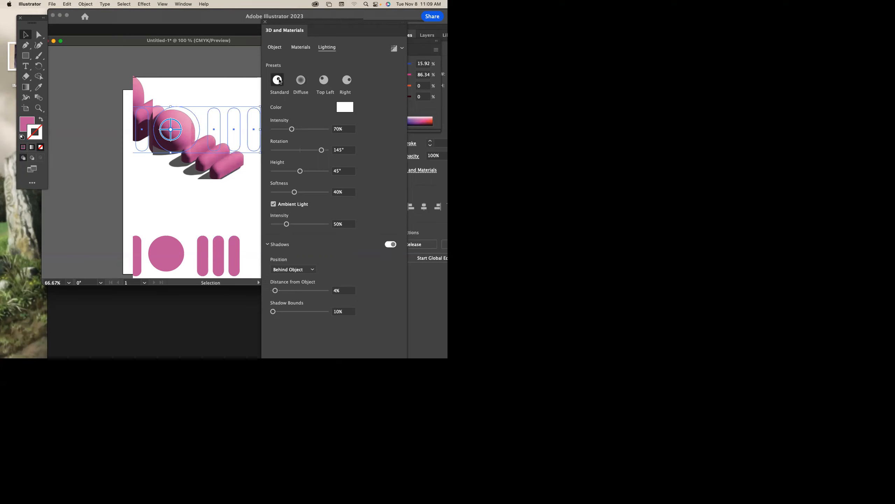
pyautogui.moveTo(292, 129); pyautogui.dragTo(284, 132)
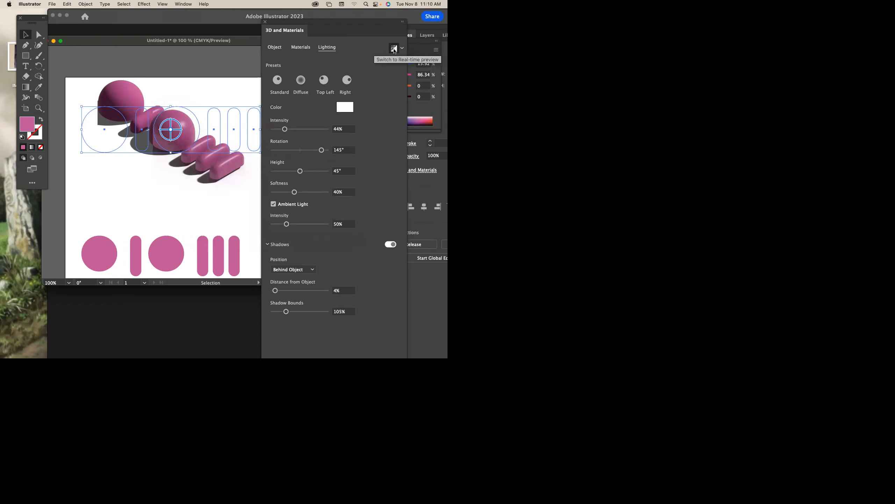
pyautogui.moveTo(284, 129)
pyautogui.mouseDown()
pyautogui.moveTo(276, 130)
pyautogui.moveTo(300, 132)
pyautogui.moveTo(290, 133)
pyautogui.mouseUp()
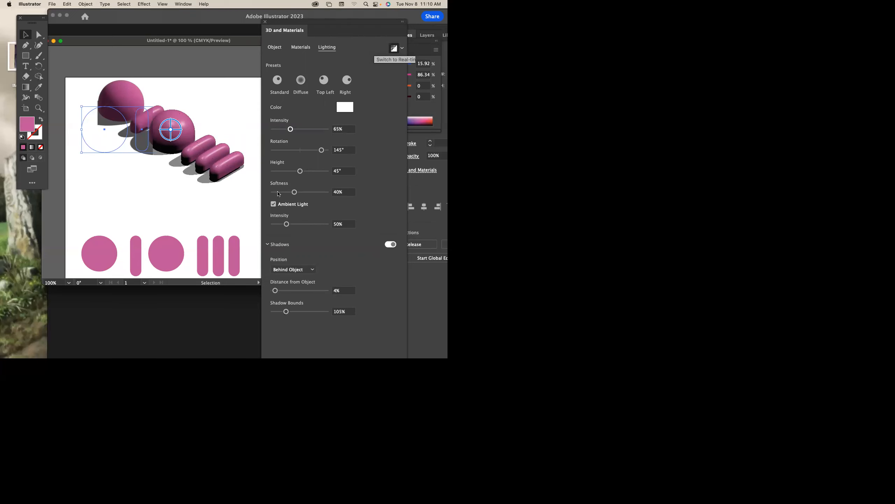
# Step: Set the light softness to 1% and the shadow's distance from the object to 0%
pyautogui.click(279, 193)
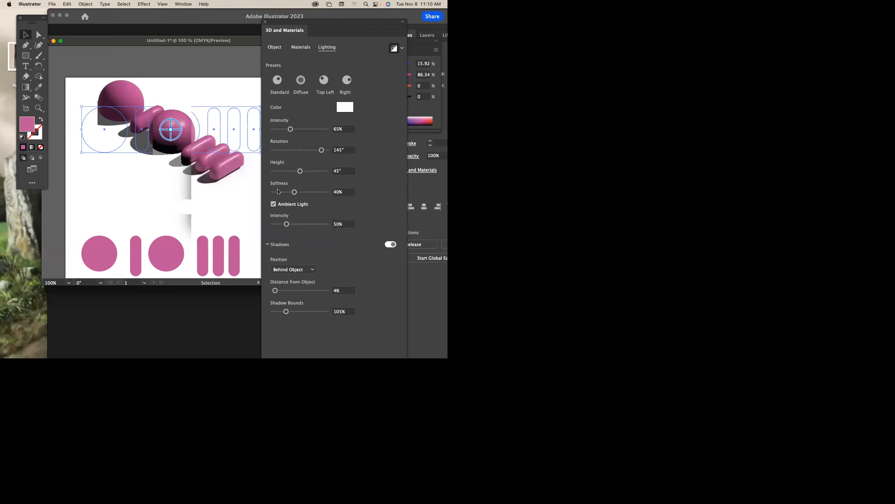
pyautogui.moveTo(278, 192); pyautogui.dragTo(274, 194)
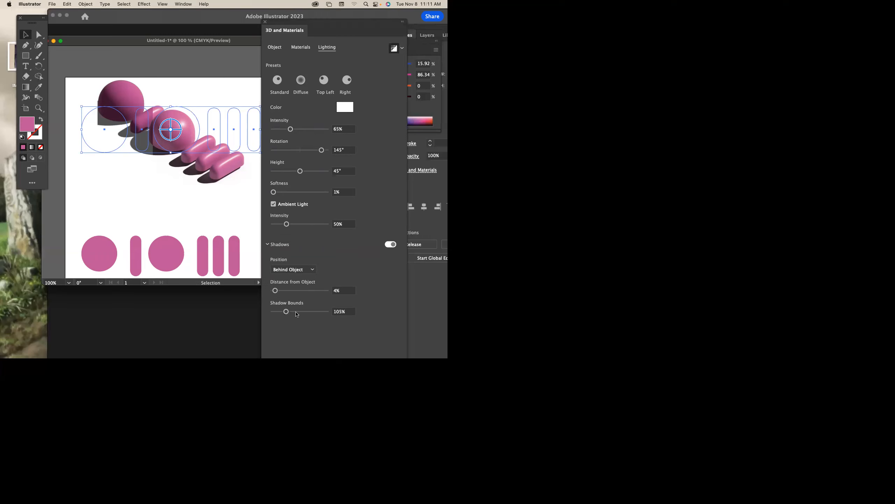
pyautogui.moveTo(282, 291); pyautogui.dragTo(273, 291)
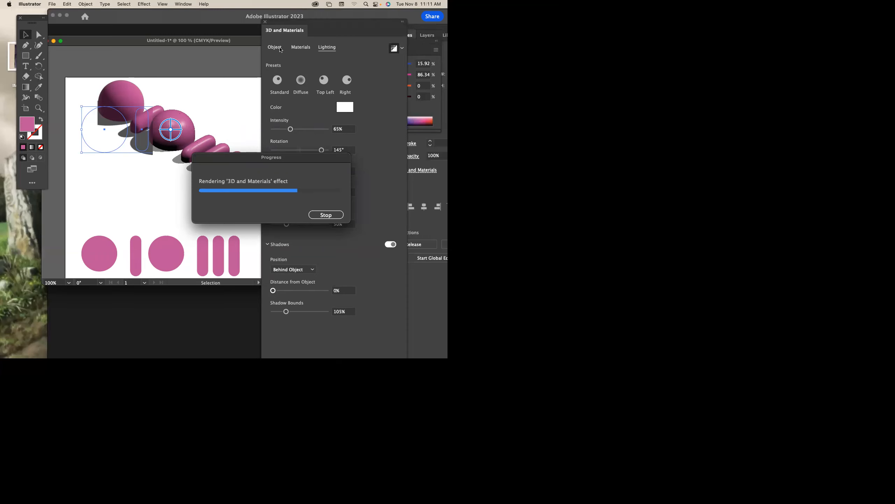
# Step: Try inflating the 3D row on both sides and switch the option back off
pyautogui.click(275, 47)
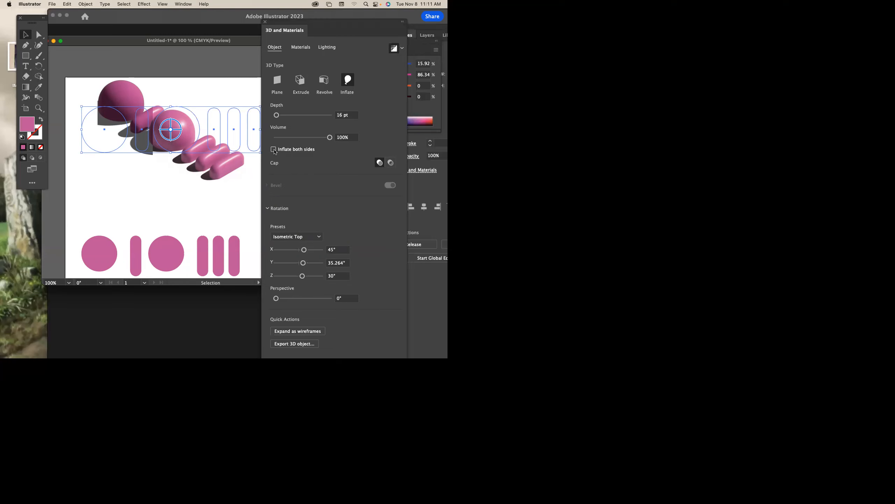
pyautogui.click(297, 152)
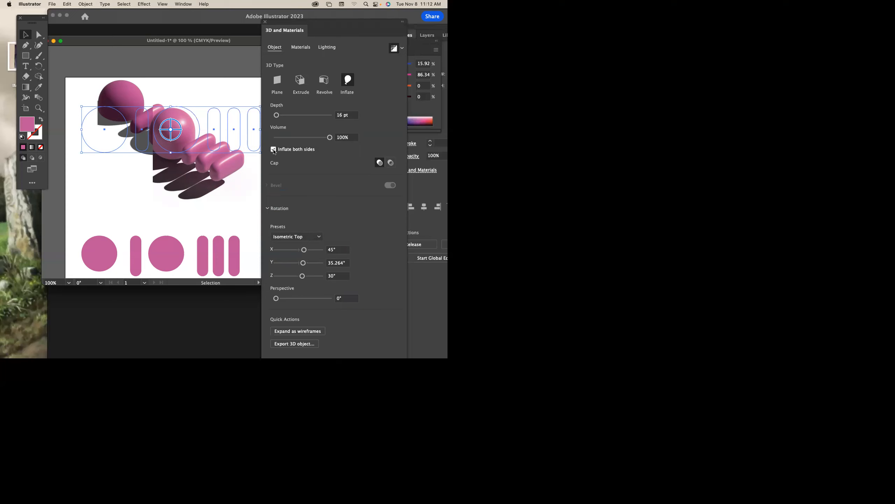
pyautogui.click(274, 149)
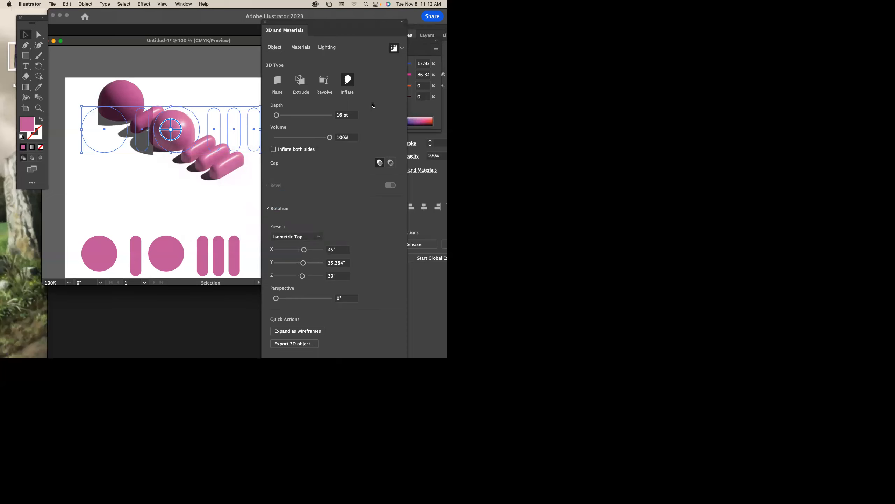
# Step: Render the row with ray tracing at High quality and inspect the rendered spheres and pills up close
pyautogui.click(404, 51)
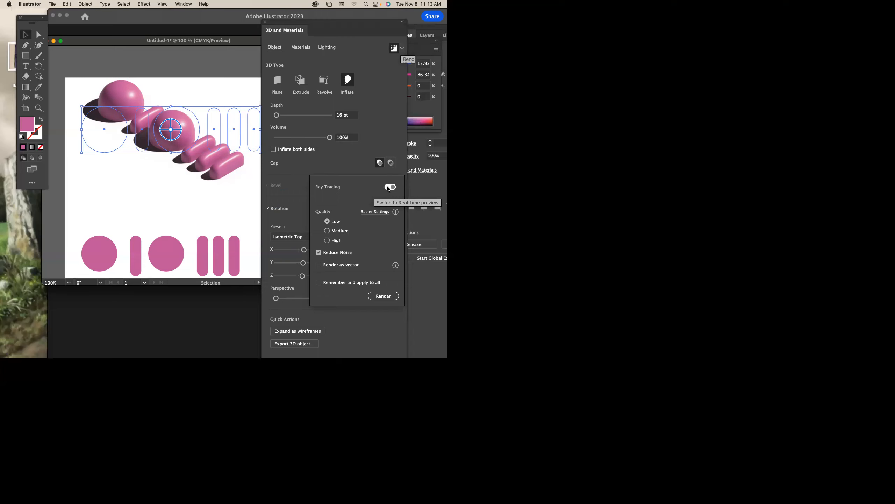
pyautogui.click(335, 241)
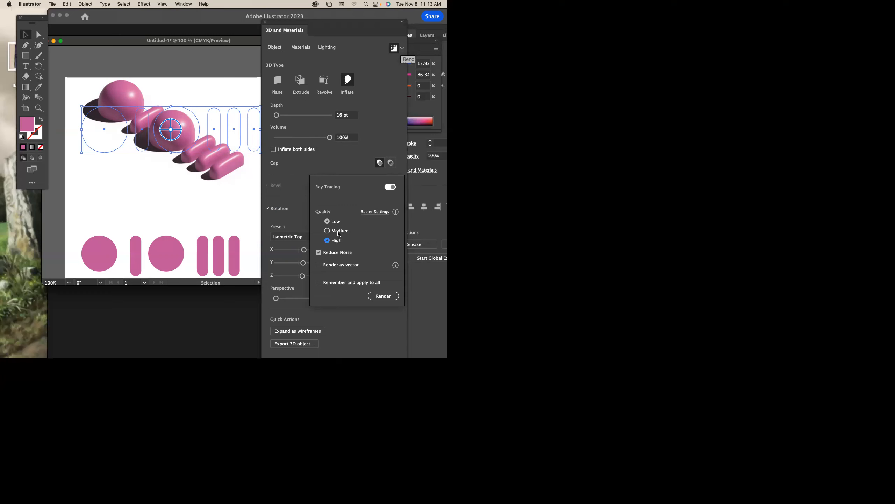
pyautogui.click(386, 298)
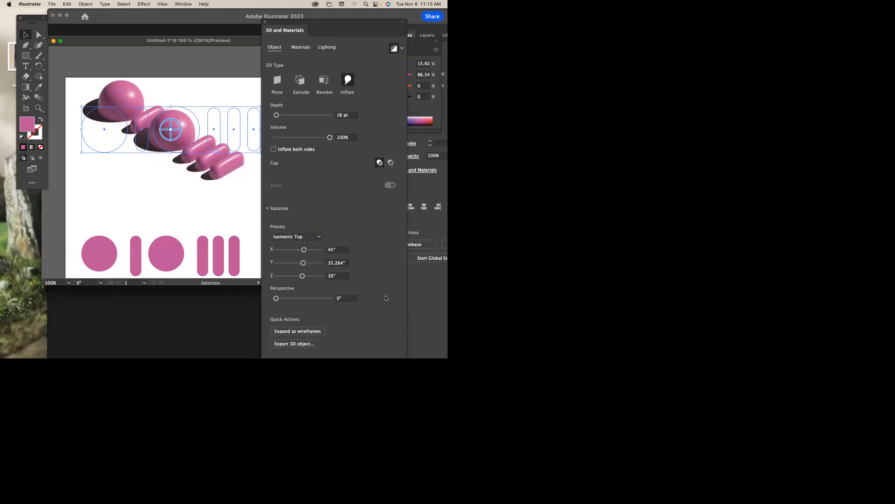
pyautogui.press('super+equal')
pyautogui.press('super+equal')
pyautogui.press('super+equal')
pyautogui.press('super+equal')
pyautogui.press('super+equal')
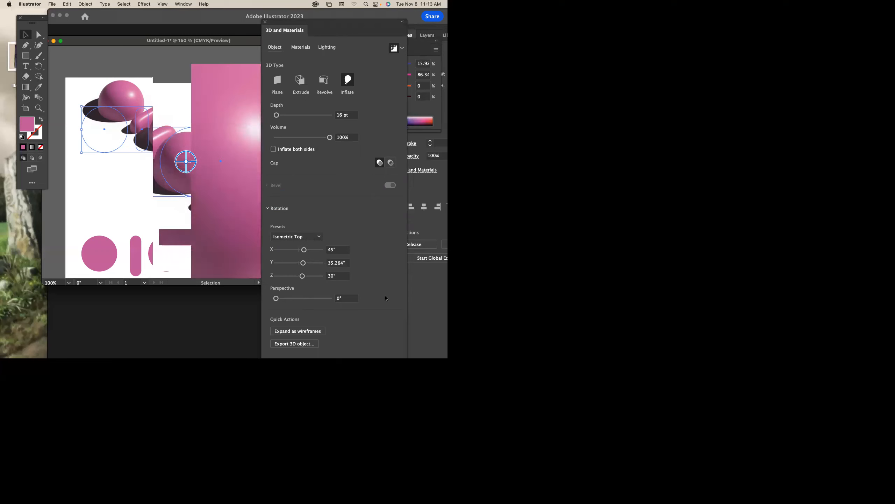
pyautogui.press('super+minus')
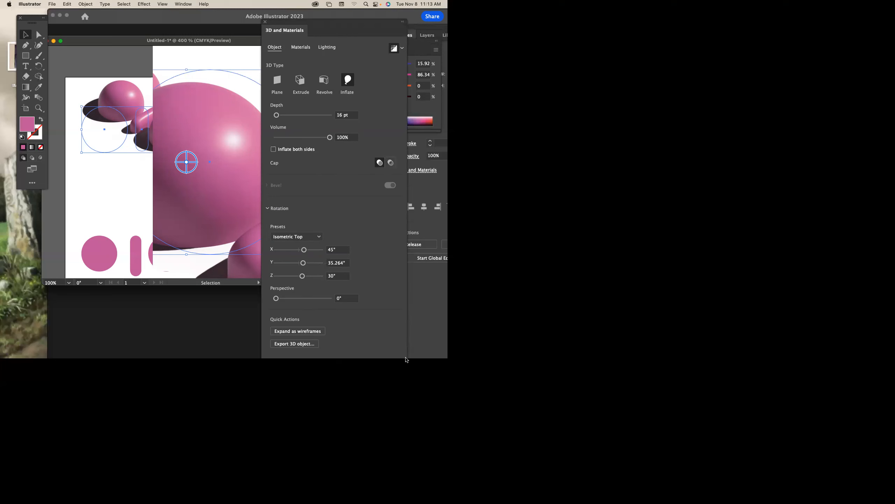
# Step: Set the metallic value of the row's Default material to 0.5
pyautogui.click(302, 48)
pyautogui.moveTo(402, 105); pyautogui.dragTo(401, 123)
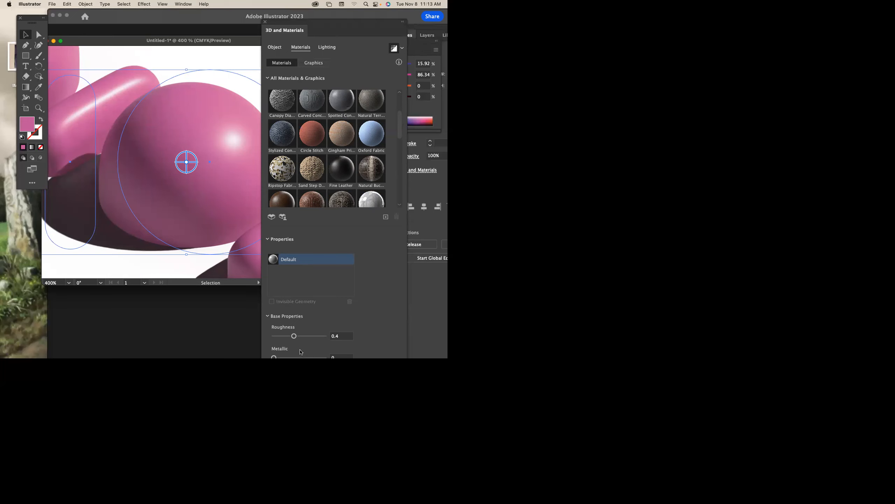
pyautogui.click(300, 357)
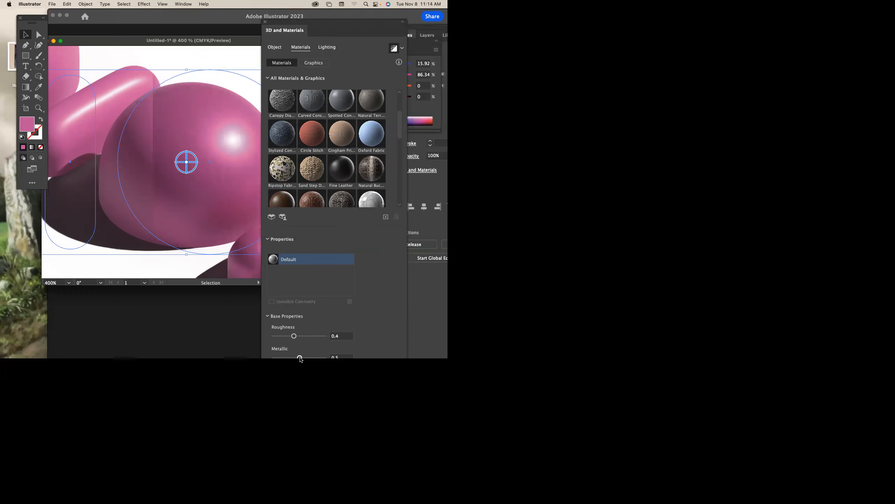
pyautogui.press('super+minus')
pyautogui.press('super+minus')
pyautogui.press('super+minus')
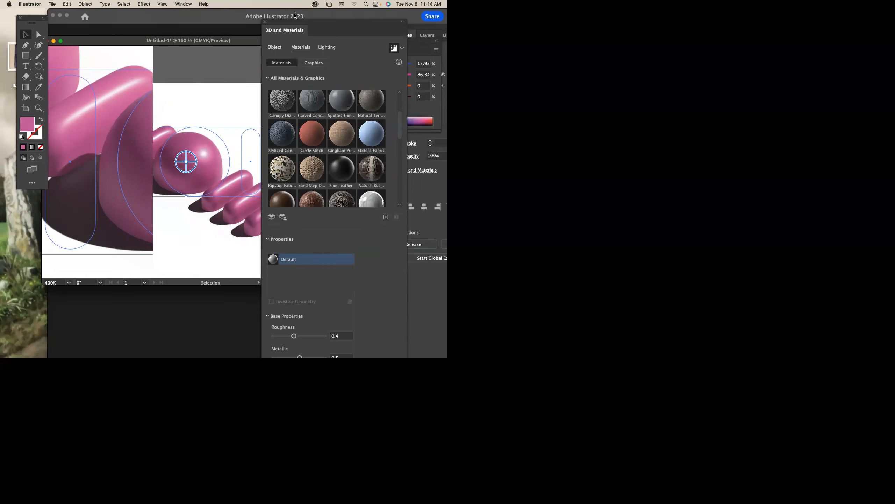
pyautogui.moveTo(299, 21); pyautogui.dragTo(301, 11)
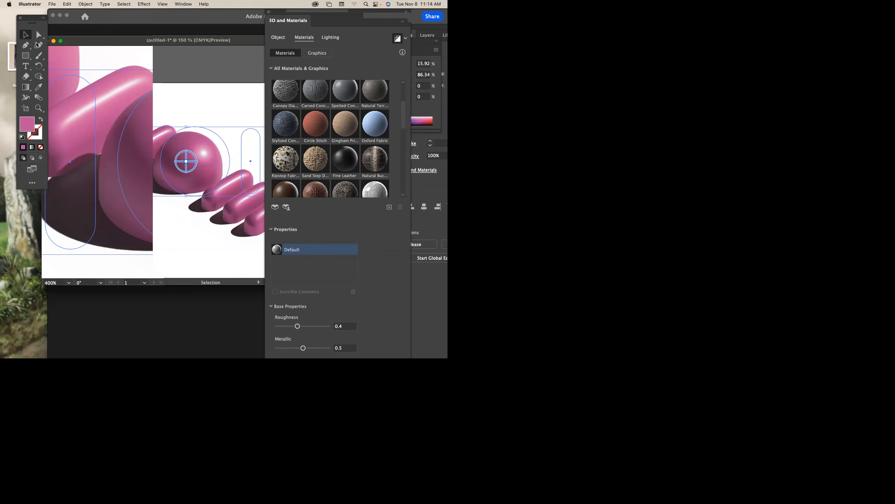
pyautogui.moveTo(402, 123); pyautogui.dragTo(405, 200)
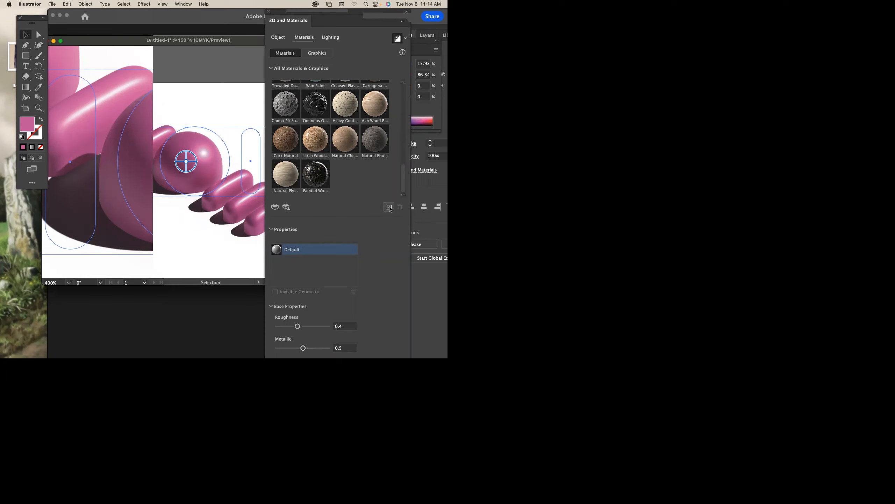
pyautogui.click(389, 207)
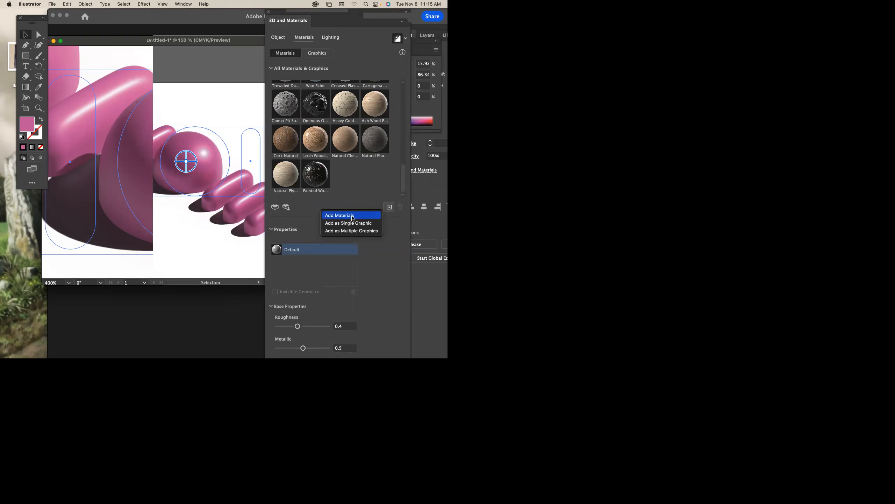
pyautogui.click(353, 218)
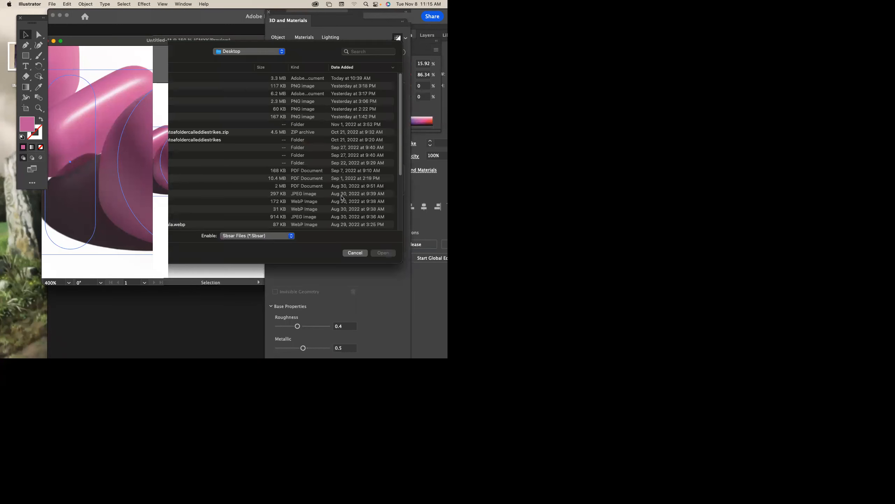
pyautogui.click(361, 51)
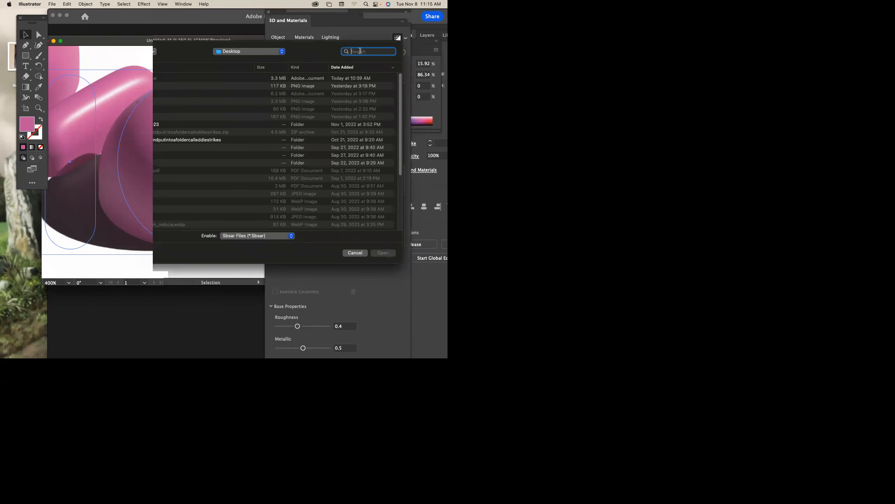
pyautogui.write('novo')
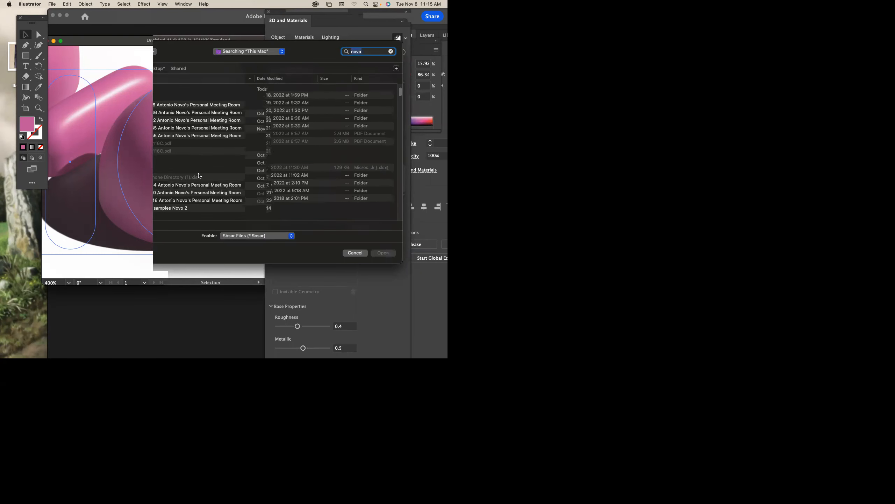
pyautogui.scroll(-5, 198, 175)
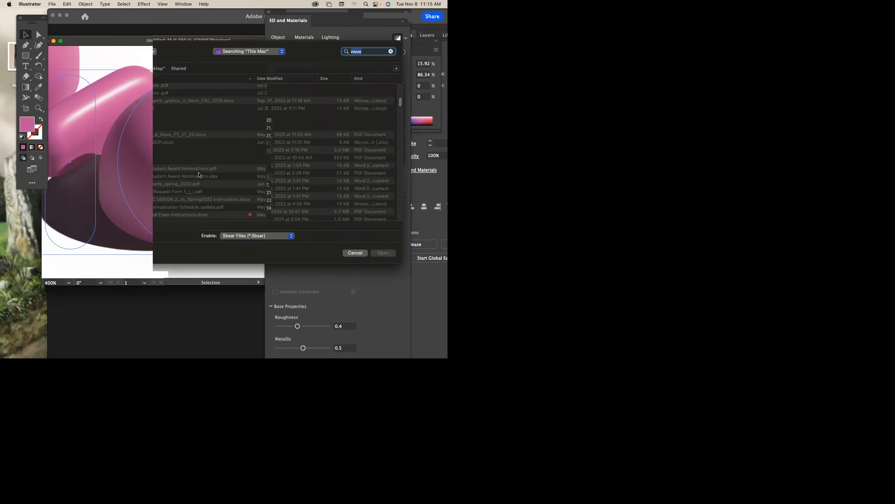
pyautogui.scroll(-5, 200, 175)
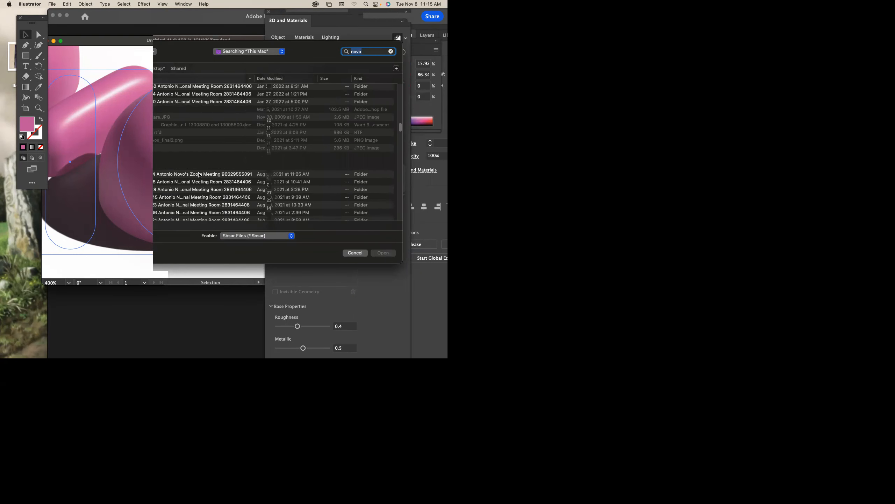
pyautogui.click(239, 239)
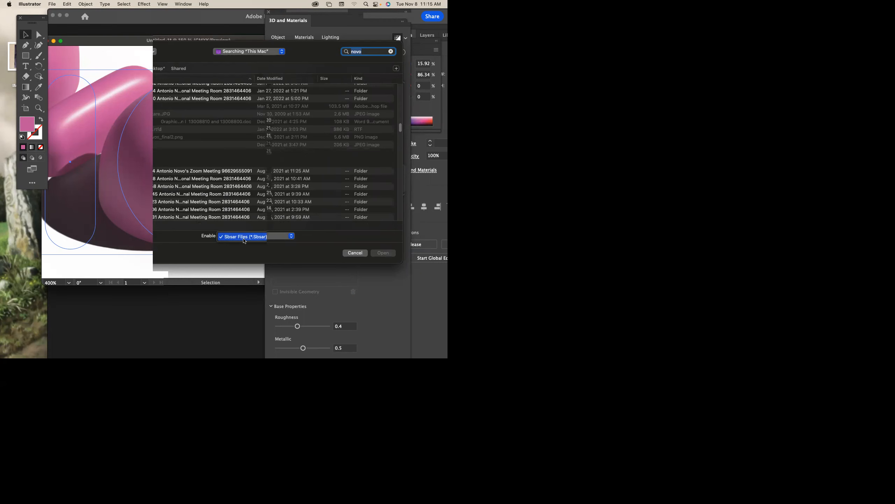
pyautogui.click(355, 252)
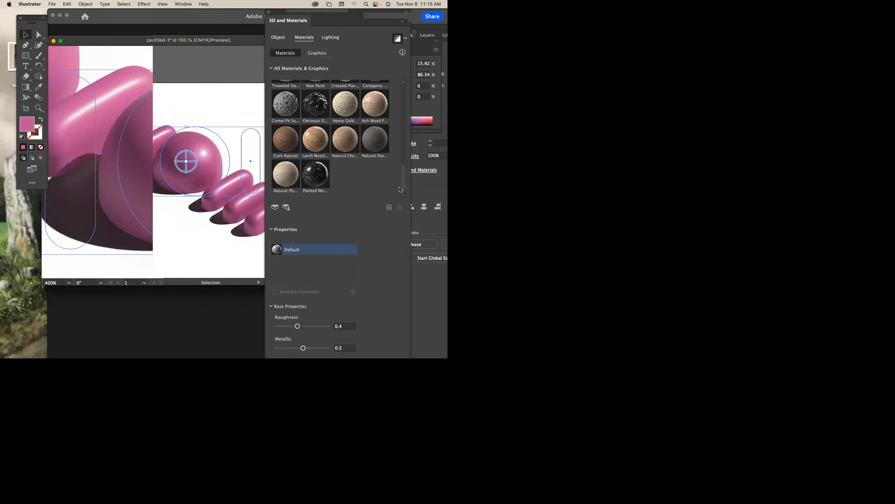
# Step: Try the Ominous Obsidian material on the row and return to the Default base material
pyautogui.click(316, 106)
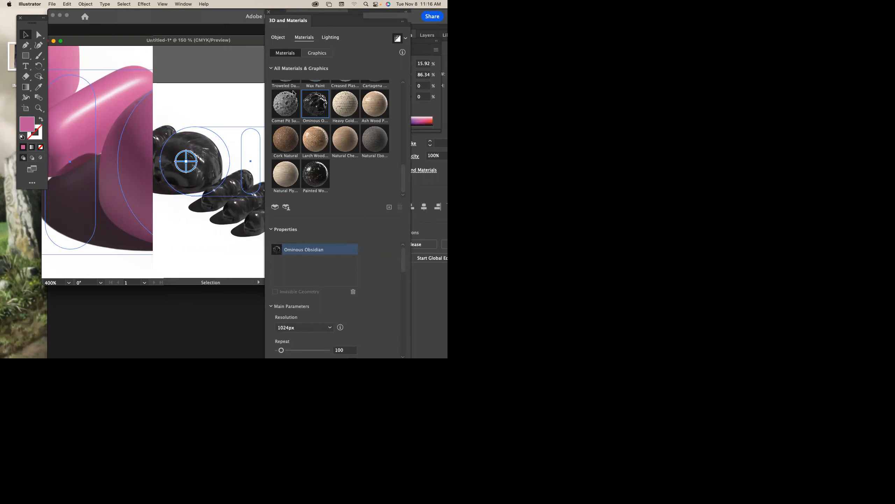
pyautogui.scroll(10, 292, 95)
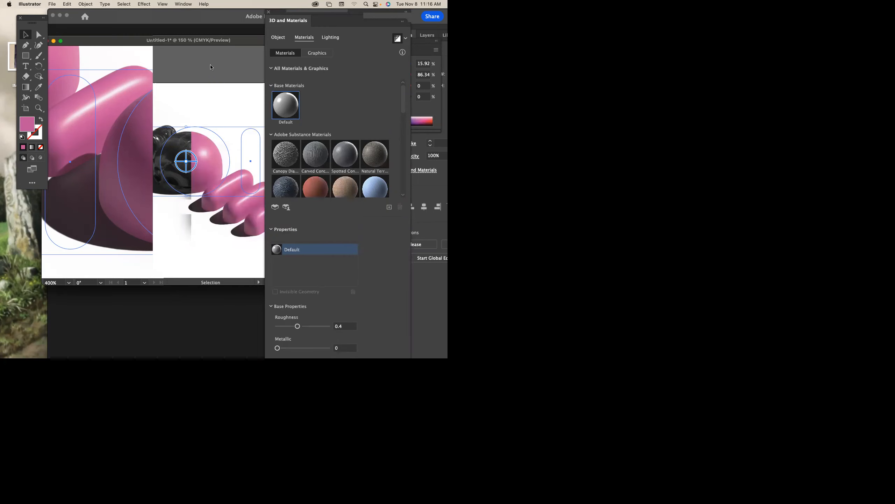
# Step: Search the computer for "mascots" and open the file CTE Mascots 2022.ai
pyautogui.press('a')
pyautogui.press('super+o')
pyautogui.click(351, 51)
pyautogui.write('masc')
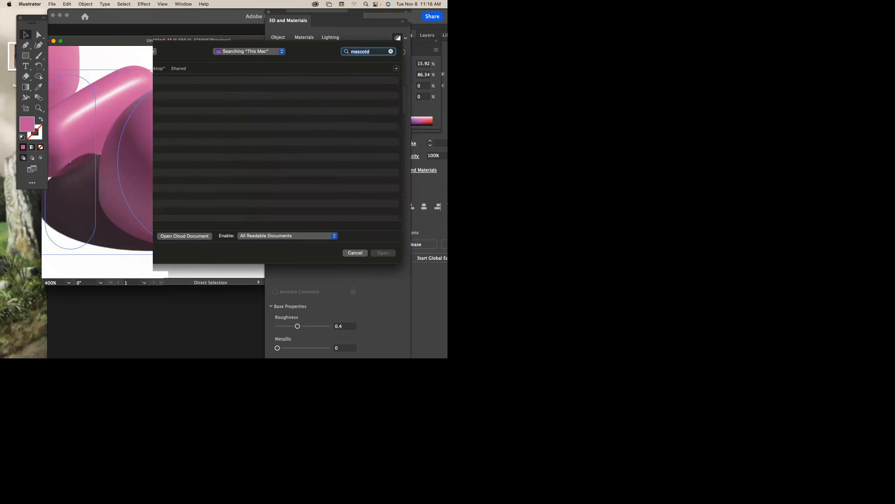
pyautogui.write('ots')
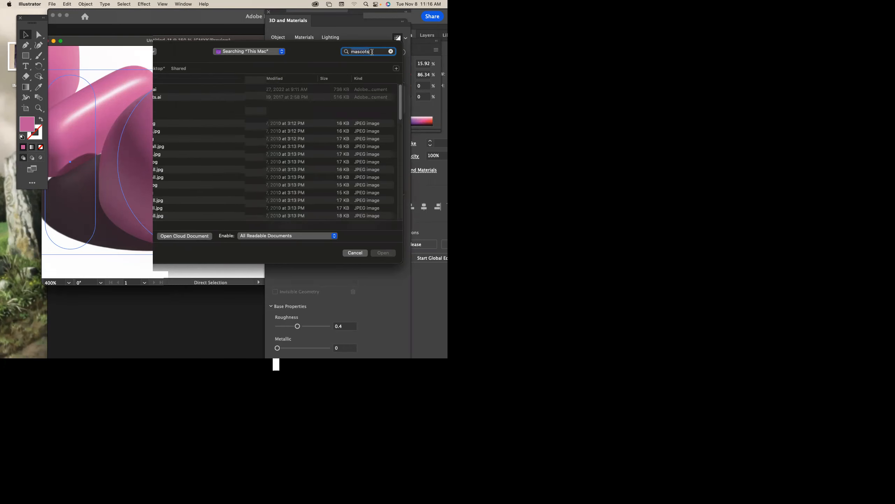
pyautogui.click(147, 93)
pyautogui.doubleClick(145, 92)
# Step: Select the mascot artwork on the artboard just before Bowie HS, and switch back to the Untitled-1 document
pyautogui.press('space')
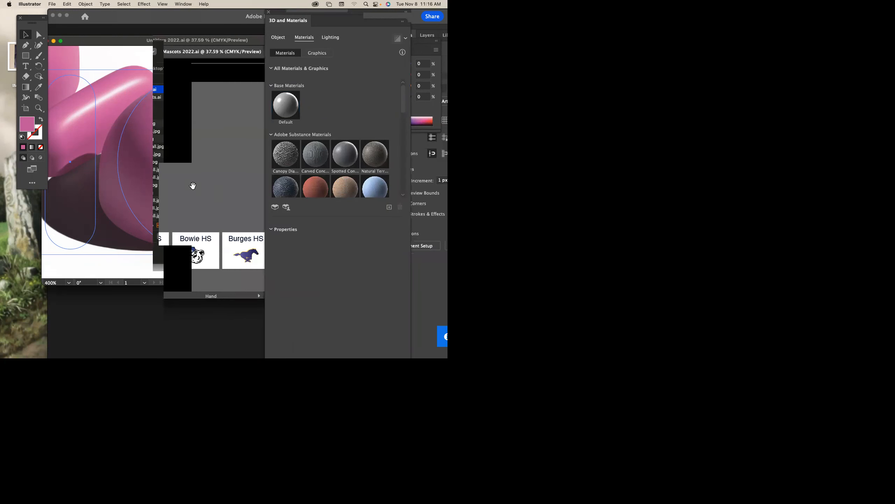
pyautogui.moveTo(192, 185); pyautogui.dragTo(208, 72)
pyautogui.press('space')
pyautogui.moveTo(185, 132); pyautogui.dragTo(179, 129)
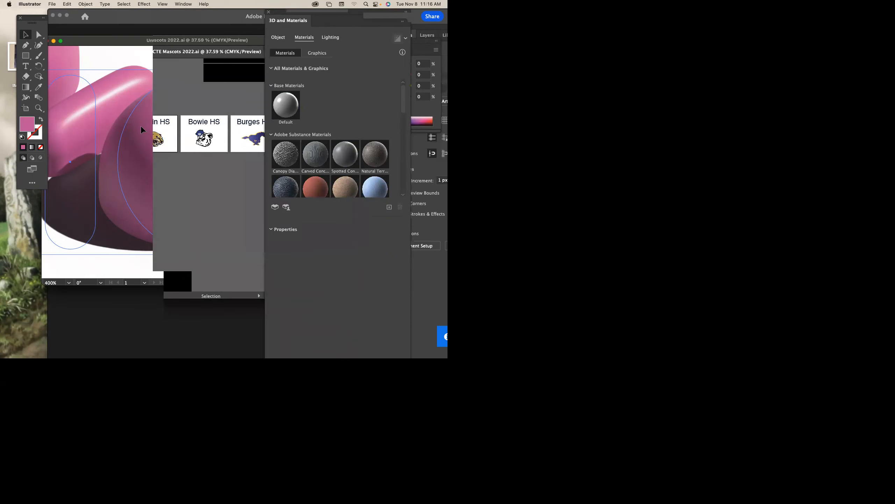
pyautogui.click(142, 128)
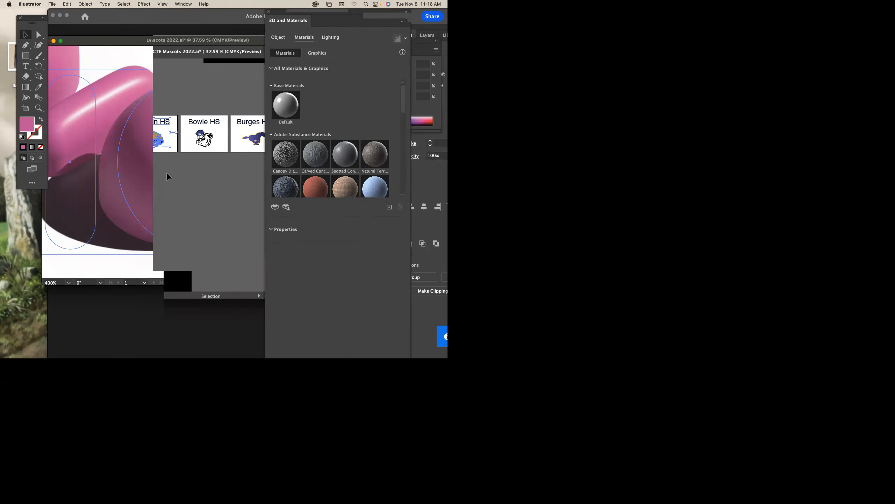
pyautogui.press('a')
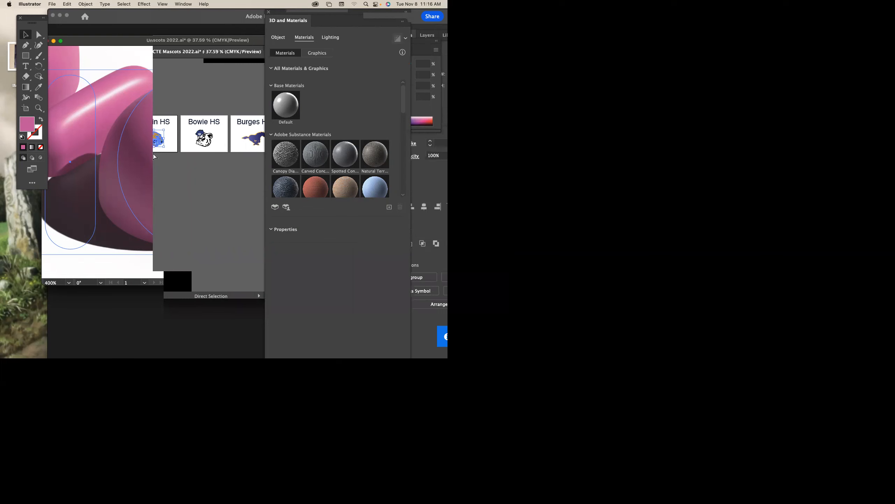
pyautogui.press('v')
pyautogui.click(111, 54)
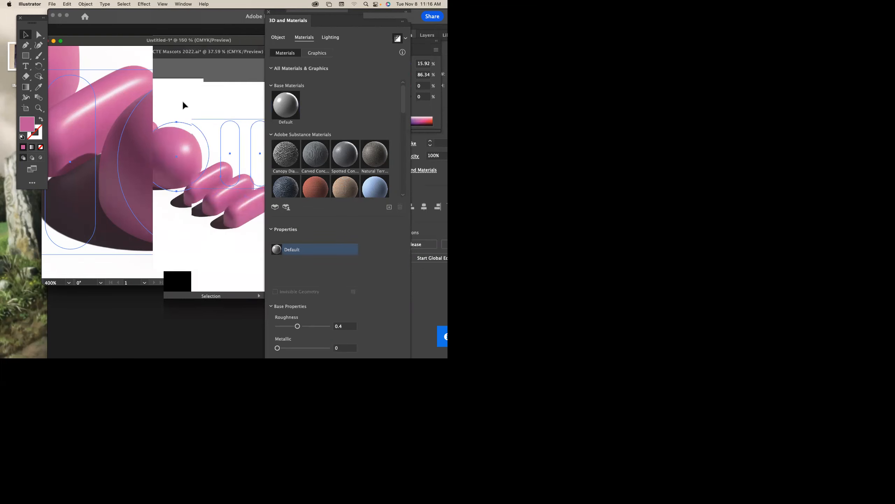
# Step: Deselect the 3D row, view the whole Untitled-1 artboard, and return to the CTE Mascots 2022.ai document
pyautogui.press('a')
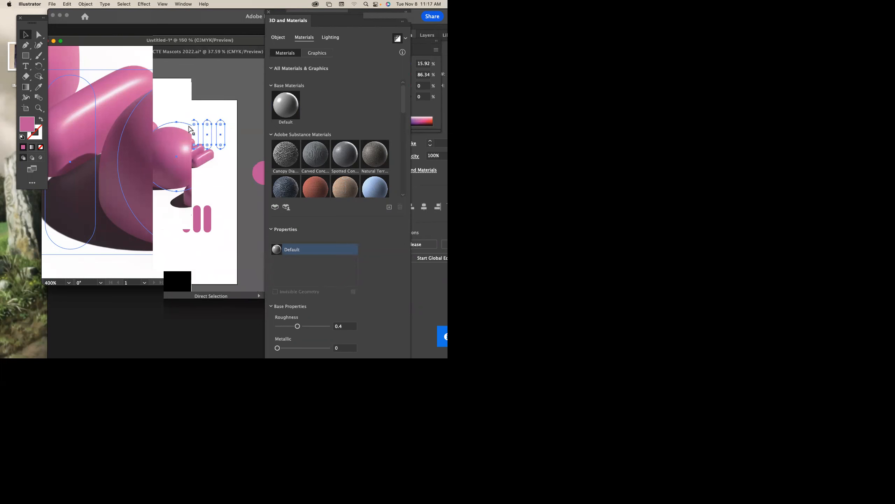
pyautogui.press('v')
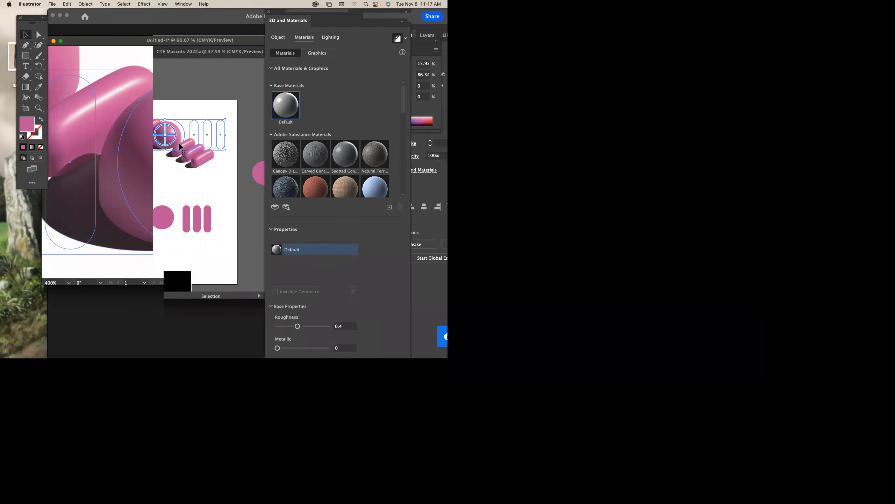
pyautogui.click(235, 78)
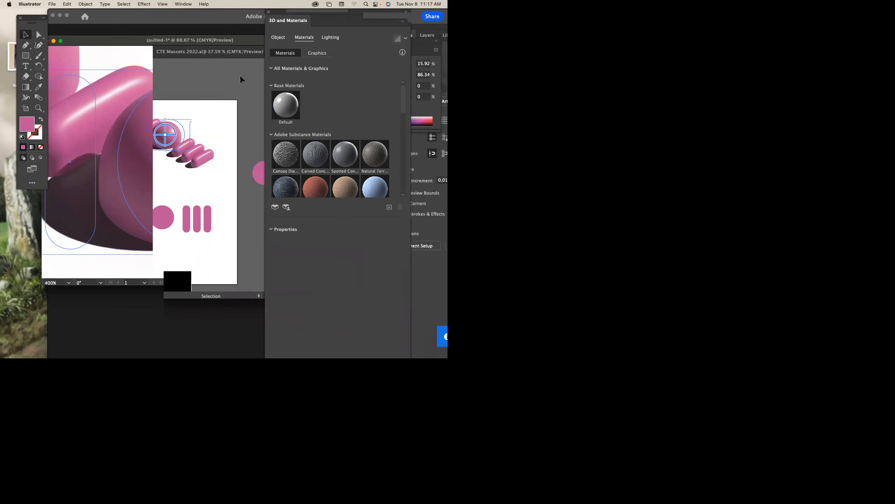
pyautogui.press('super+minus')
pyautogui.press('super+minus')
pyautogui.press('super+minus')
pyautogui.press('super+minus')
pyautogui.press('super+minus')
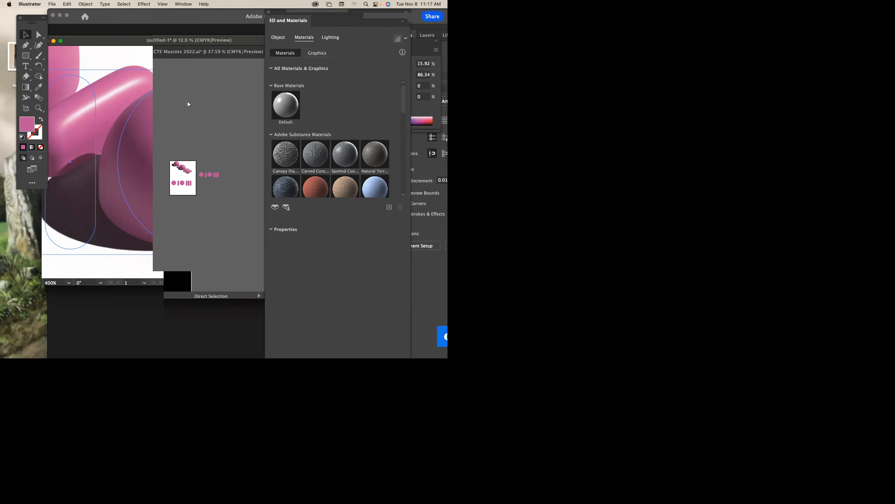
pyautogui.click(155, 53)
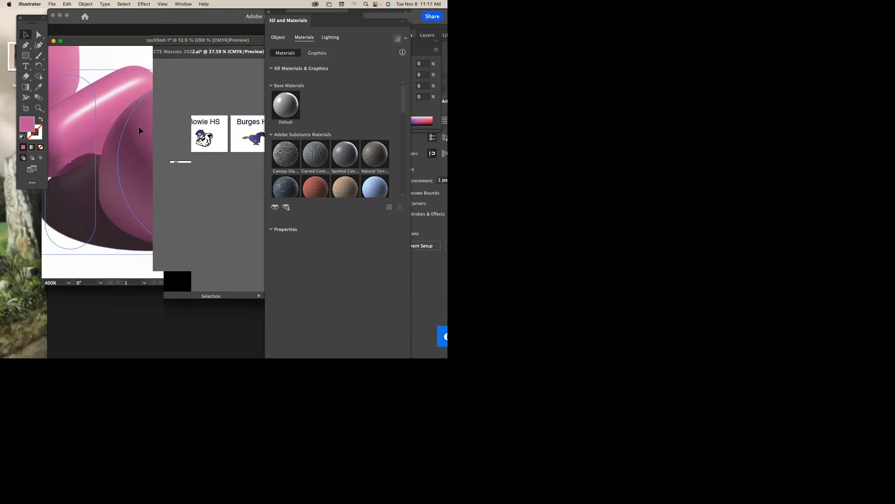
# Step: Copy the mascot artwork from the artboard just before Bowie HS and paste it into the Untitled-1 document
pyautogui.click(154, 138)
pyautogui.press('super+c')
pyautogui.press('super+v')
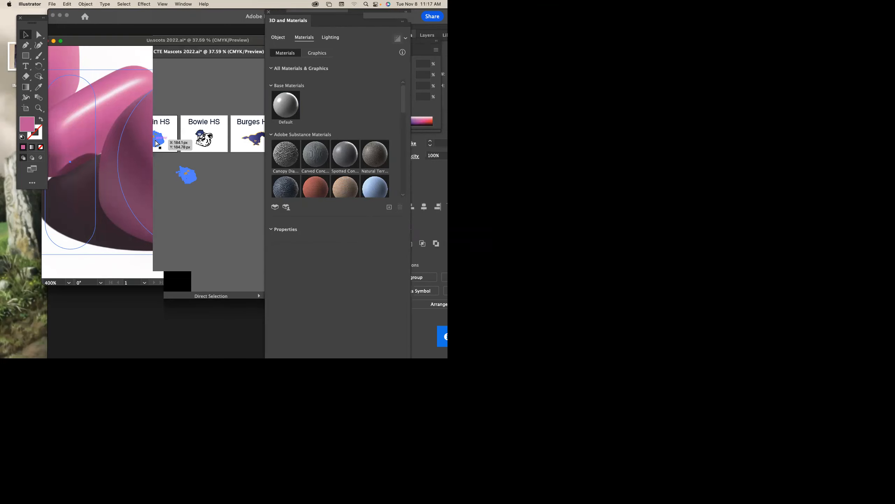
pyautogui.click(119, 53)
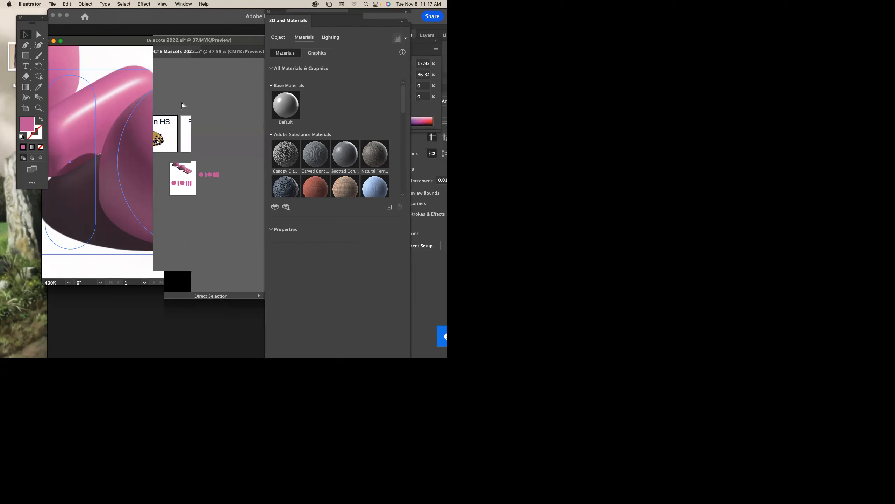
pyautogui.press('super+v')
pyautogui.press('super+plus')
pyautogui.press('super+plus')
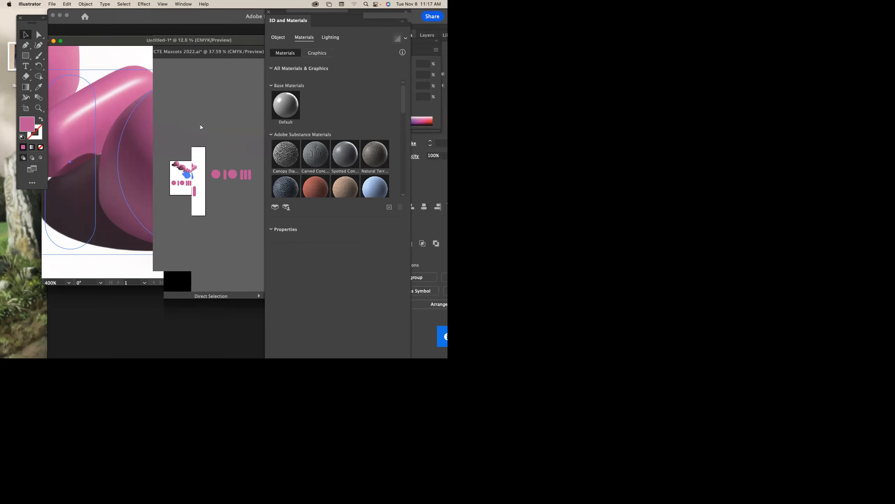
pyautogui.press('super+plus')
pyautogui.press('super+plus')
pyautogui.press('super+plus')
pyautogui.press('super+plus')
pyautogui.moveTo(209, 179); pyautogui.dragTo(210, 117)
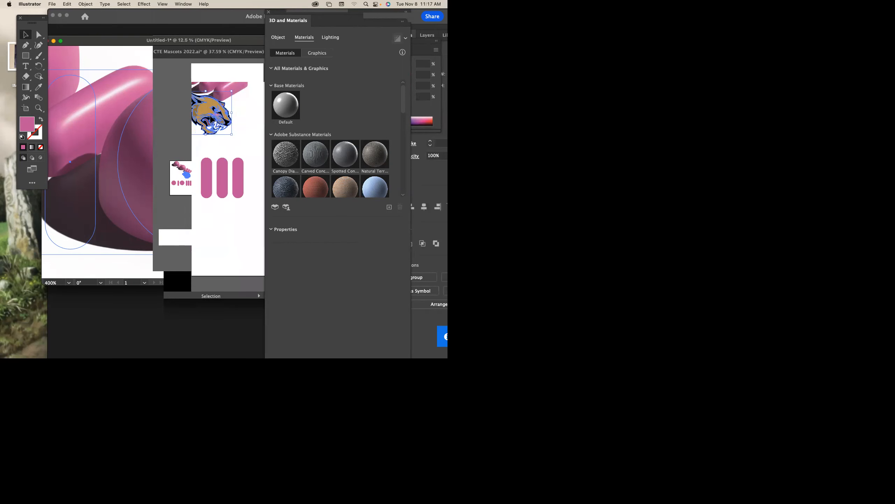
# Step: Move the row of flat magenta circles and pills down to the artboard's lower edge
pyautogui.click(228, 190)
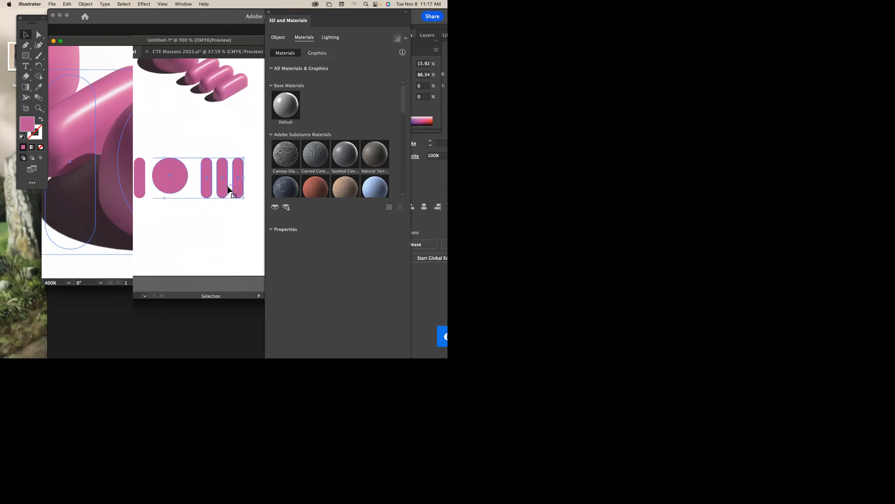
pyautogui.moveTo(228, 187); pyautogui.dragTo(238, 283)
pyautogui.press('super+z')
pyautogui.moveTo(159, 166); pyautogui.dragTo(183, 257)
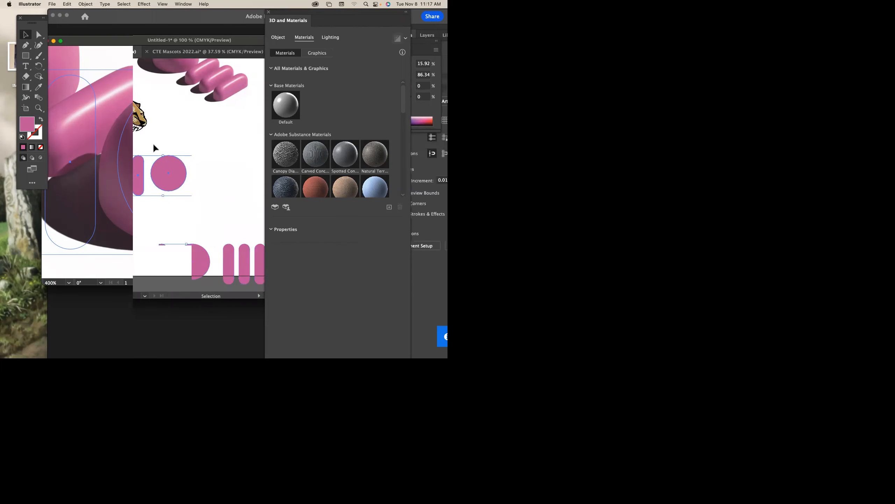
# Step: Apply the Inflate 3D type to the full-colour mascot below the brown one, with a depth of 124 pt
pyautogui.click(115, 103)
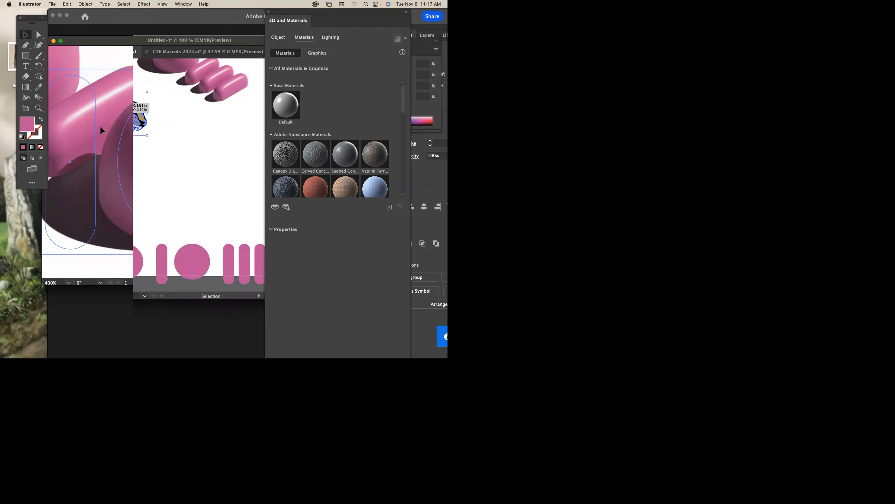
pyautogui.press('a')
pyautogui.press('v')
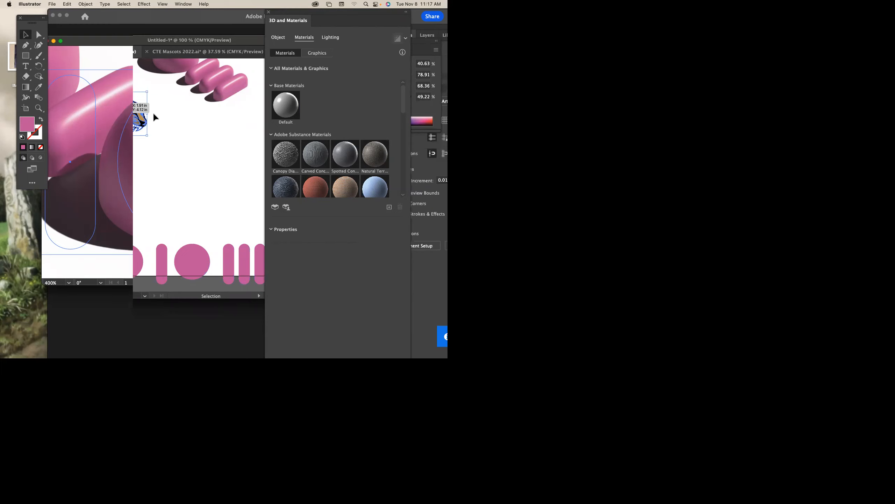
pyautogui.click(119, 113)
pyautogui.click(163, 159)
pyautogui.click(139, 120)
pyautogui.press('space')
pyautogui.moveTo(190, 174); pyautogui.dragTo(220, 152)
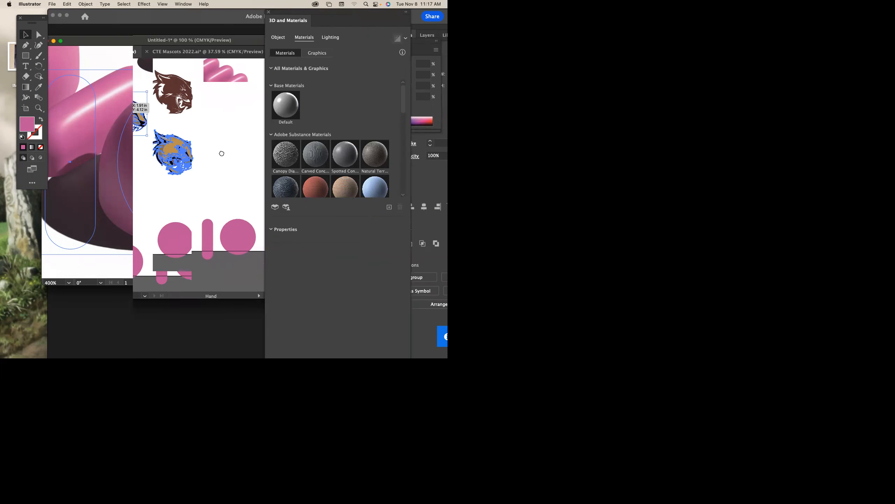
pyautogui.click(278, 37)
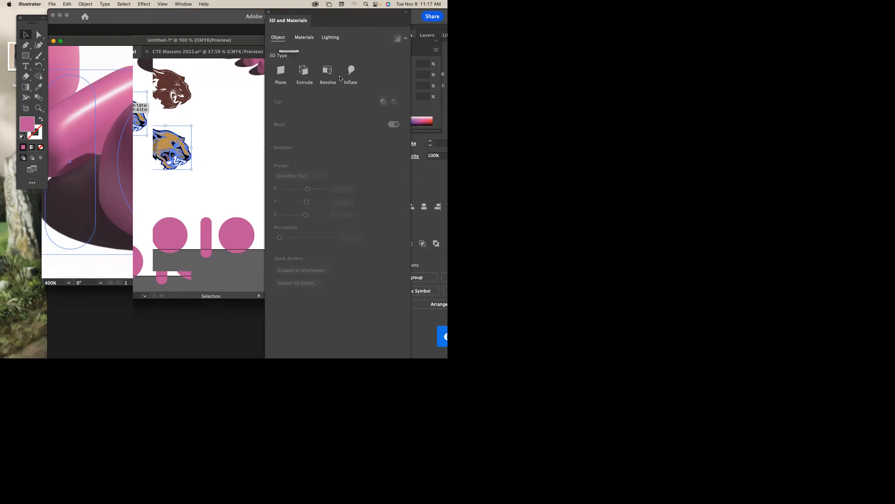
pyautogui.click(350, 73)
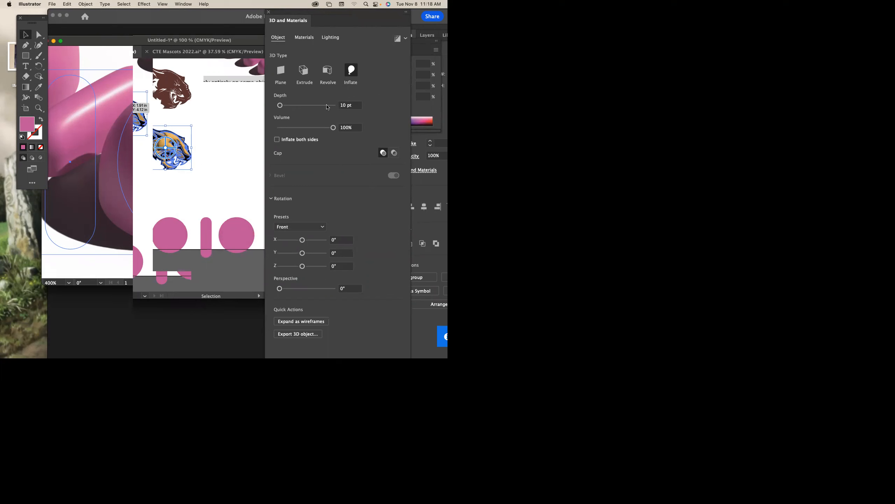
pyautogui.click(286, 106)
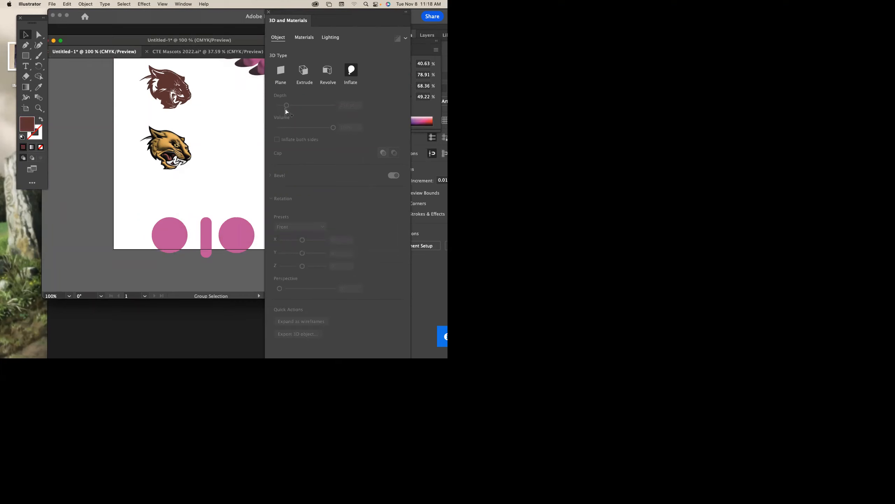
# Step: Set the depth of the inflated full-colour mascot to 269 pt
pyautogui.press('super+=')
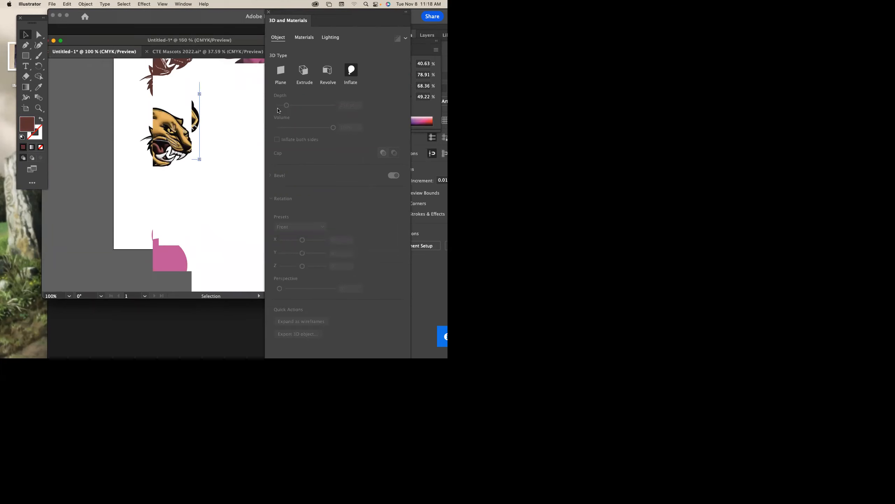
pyautogui.press('super+=')
pyautogui.press('super+=')
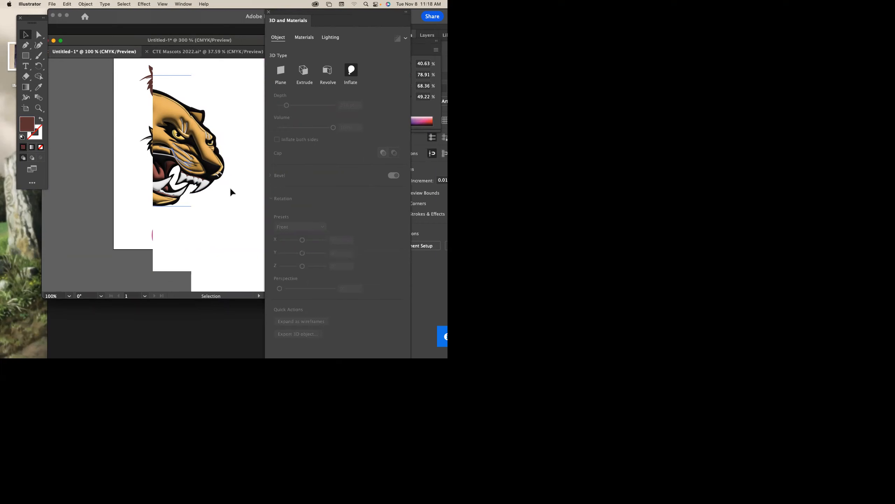
pyautogui.click(189, 107)
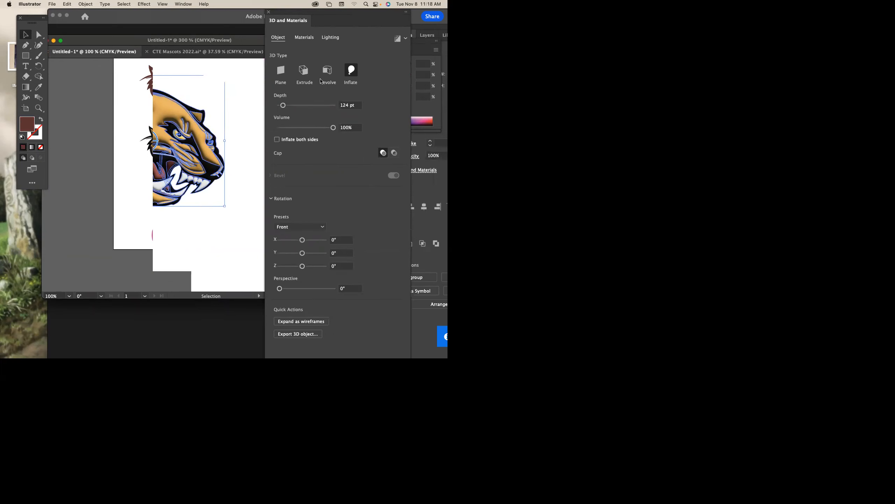
pyautogui.moveTo(283, 106); pyautogui.dragTo(287, 105)
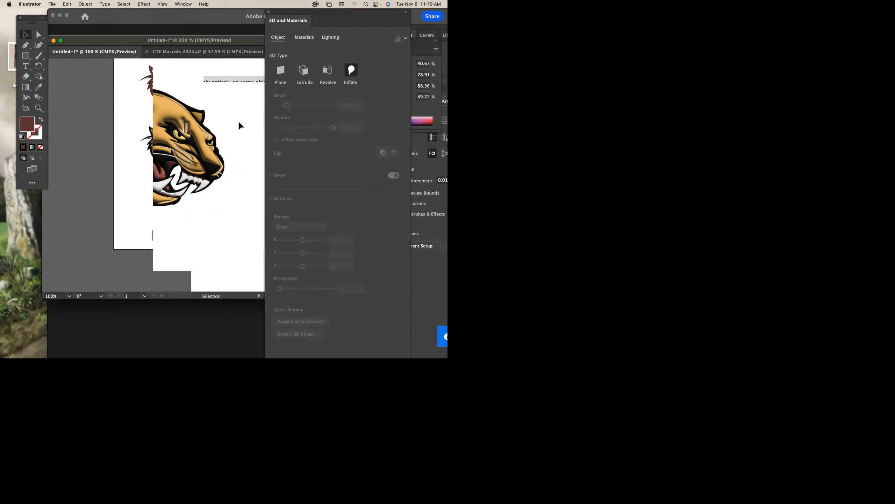
pyautogui.click(194, 143)
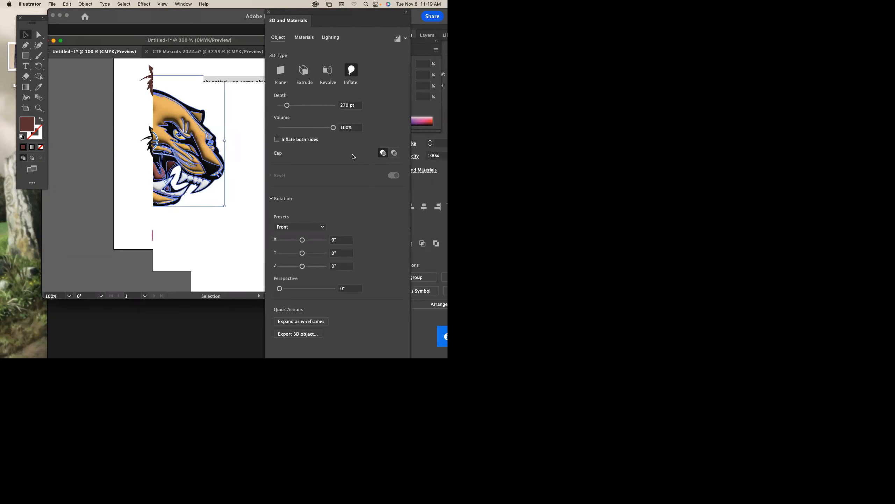
pyautogui.scroll(-1, 324, 107)
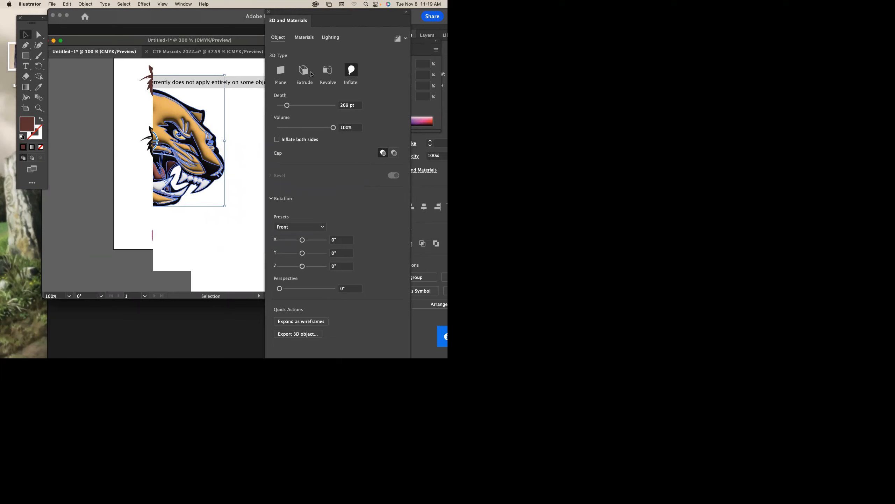
pyautogui.click(312, 73)
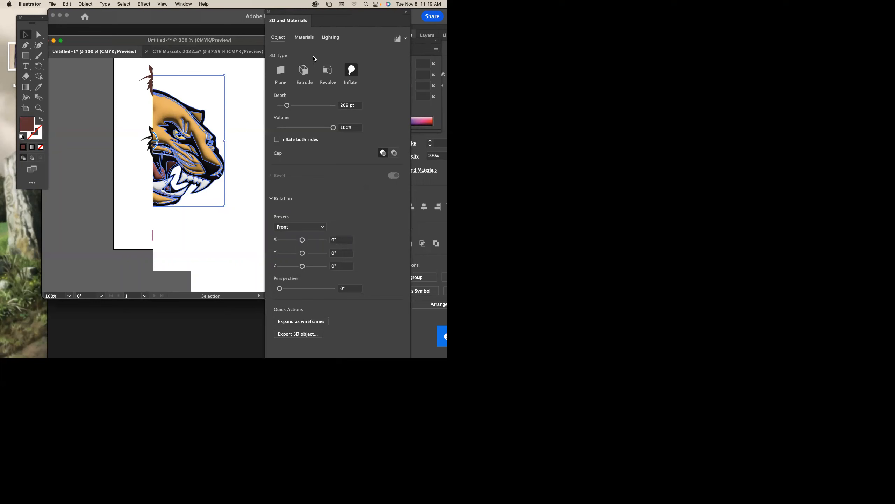
# Step: Try the Comet Pit Surface material on the inflated mascot and deselect it
pyautogui.click(305, 38)
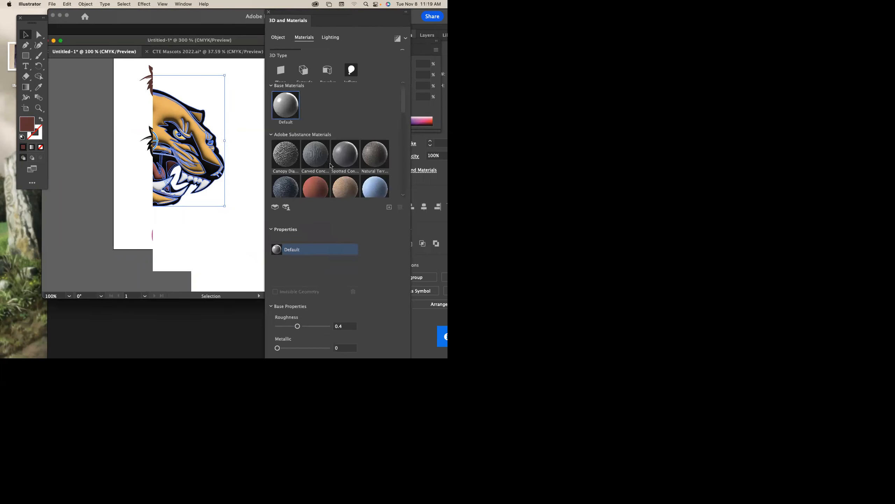
pyautogui.scroll(-10, 330, 165)
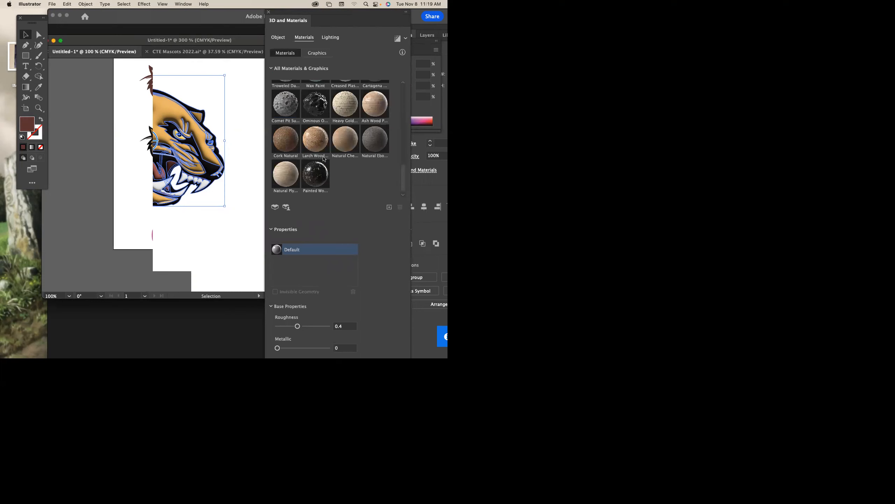
pyautogui.click(284, 103)
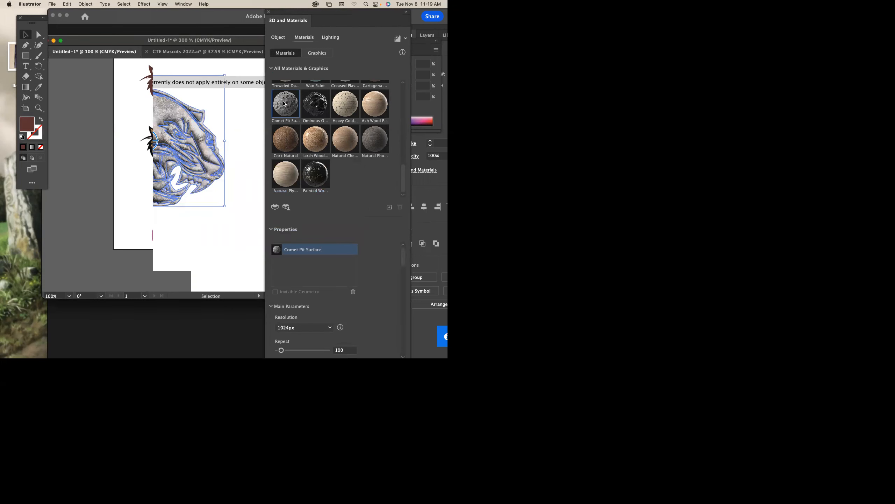
pyautogui.click(198, 251)
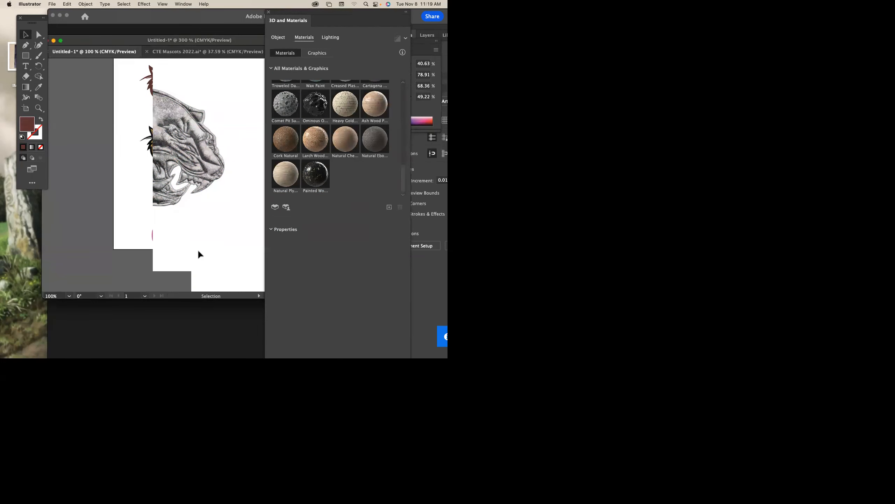
# Step: Apply the Gold Natural material to the inflated mascot and deselect it
pyautogui.click(318, 169)
pyautogui.scroll(5, 375, 137)
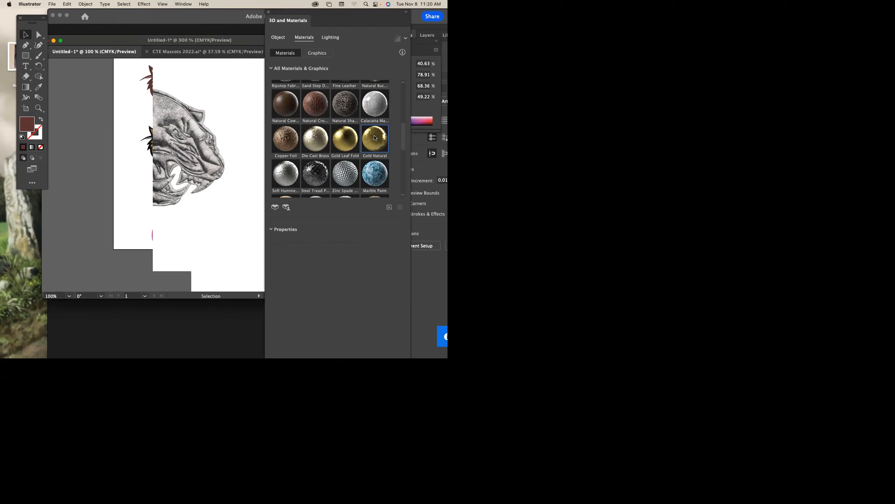
pyautogui.click(182, 150)
pyautogui.click(371, 138)
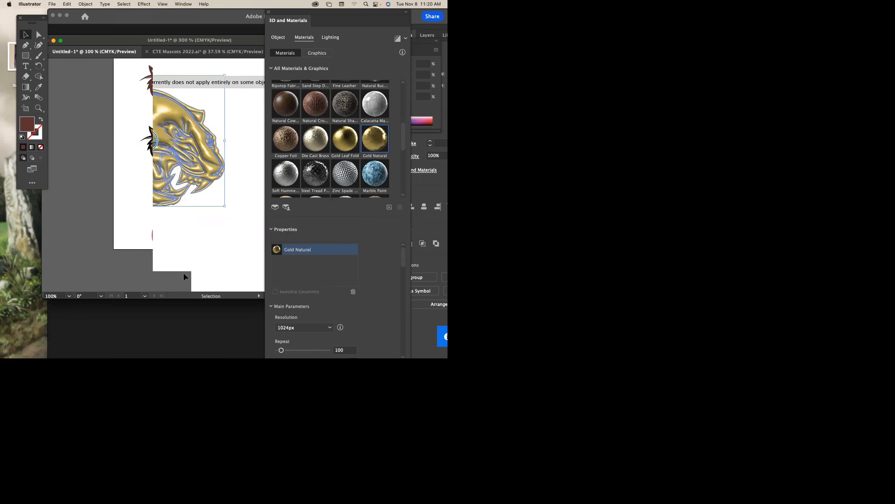
pyautogui.click(182, 257)
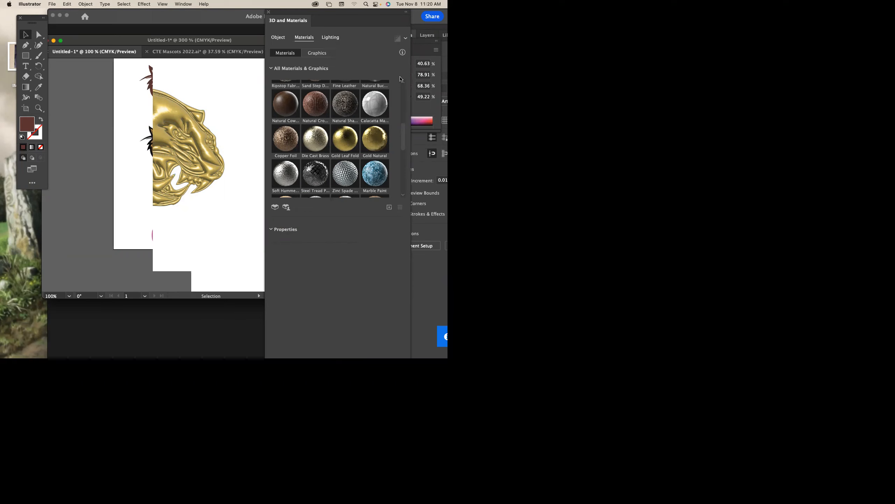
# Step: Collapse the material properties to look over the enlarged material list, and view the 3D object settings
pyautogui.click(271, 229)
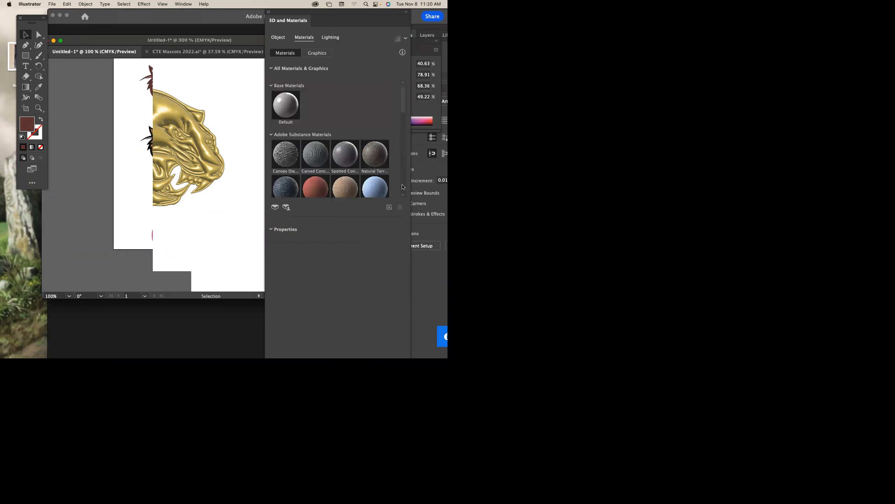
pyautogui.click(271, 350)
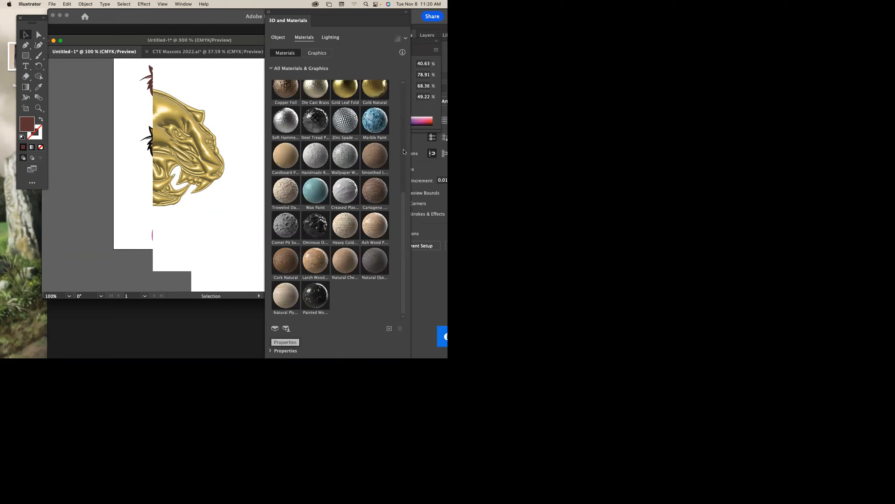
pyautogui.click(284, 39)
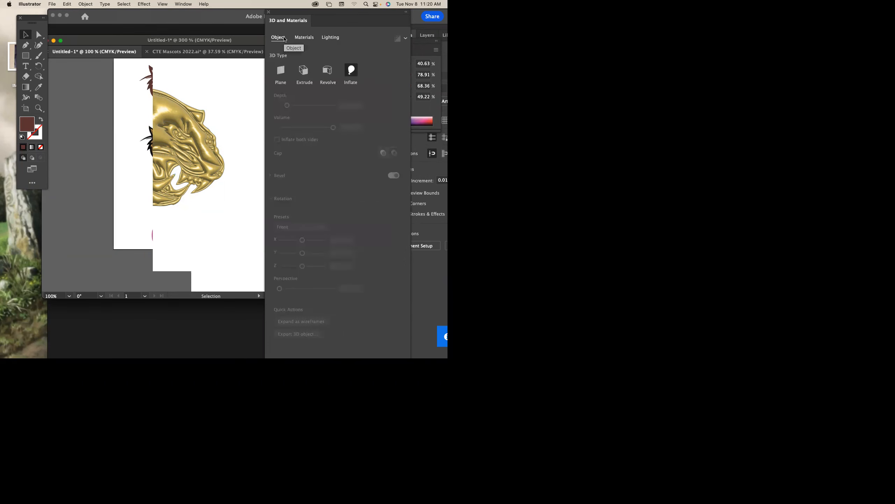
# Step: Turn on shadows for the gold mascot and apply the Right lighting preset
pyautogui.click(337, 39)
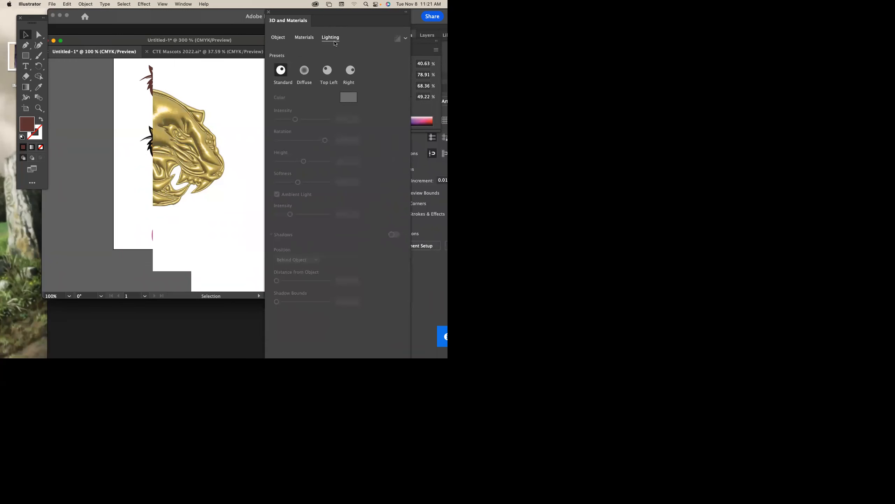
pyautogui.click(183, 118)
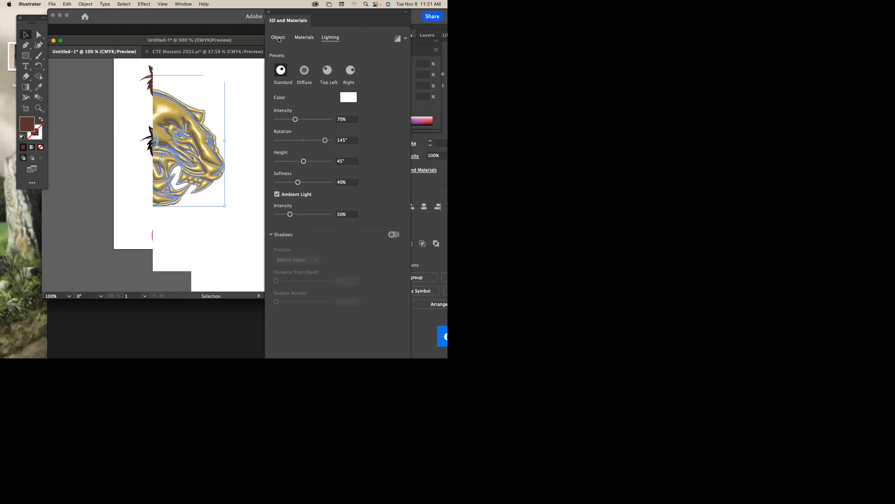
pyautogui.click(284, 234)
pyautogui.click(394, 235)
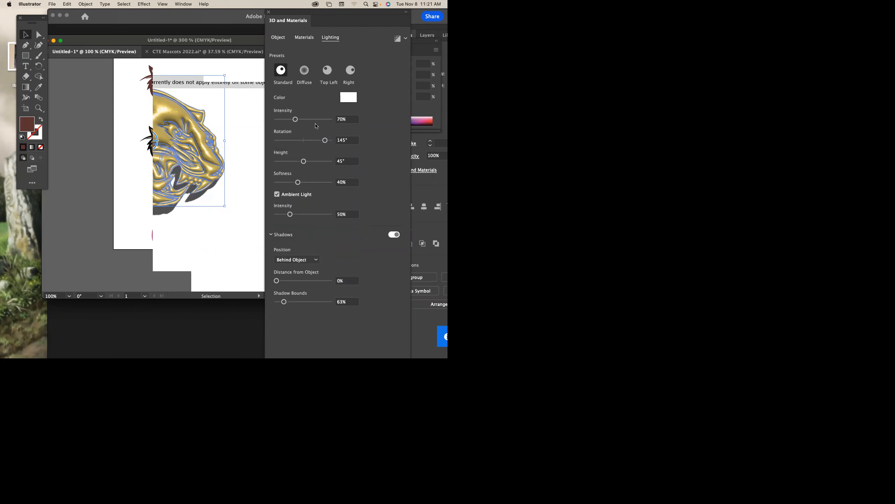
pyautogui.click(350, 70)
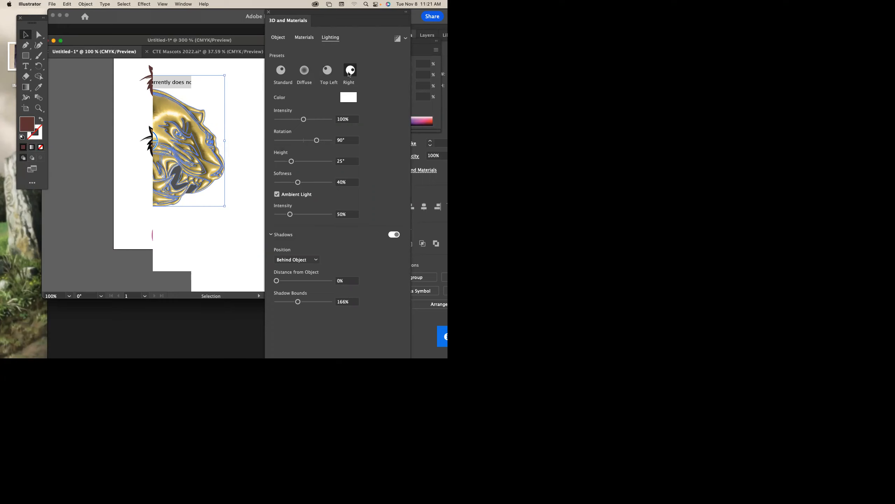
# Step: Render the gold mascot with ray tracing on, then render it again at High quality
pyautogui.click(397, 40)
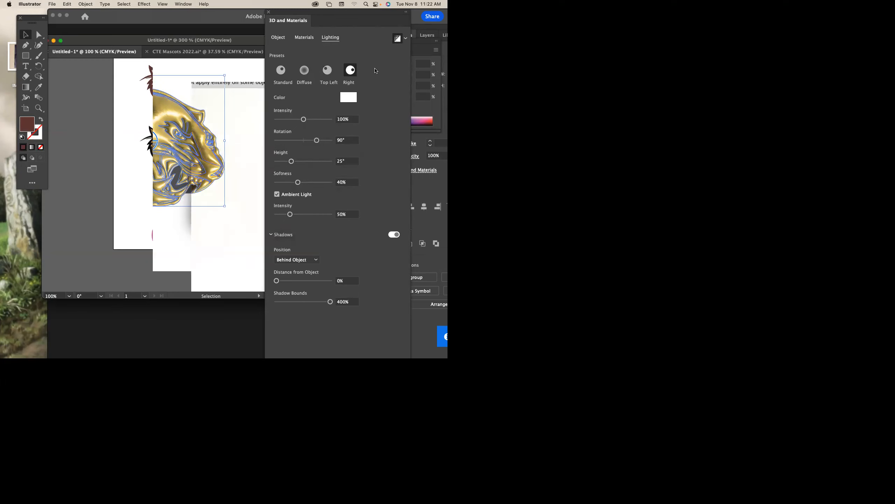
pyautogui.click(405, 39)
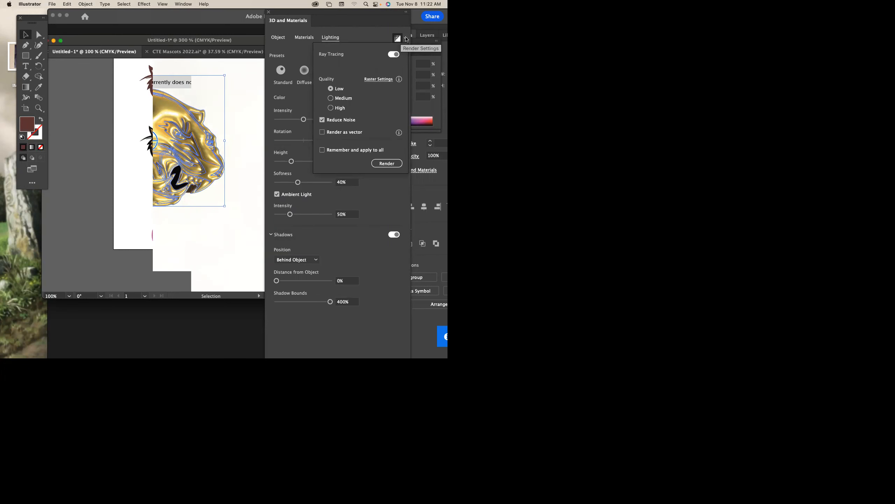
pyautogui.click(331, 108)
pyautogui.click(387, 164)
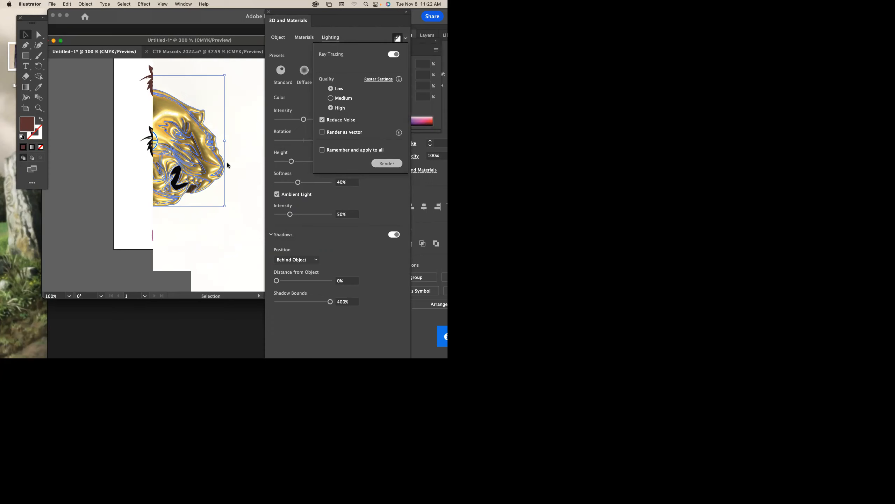
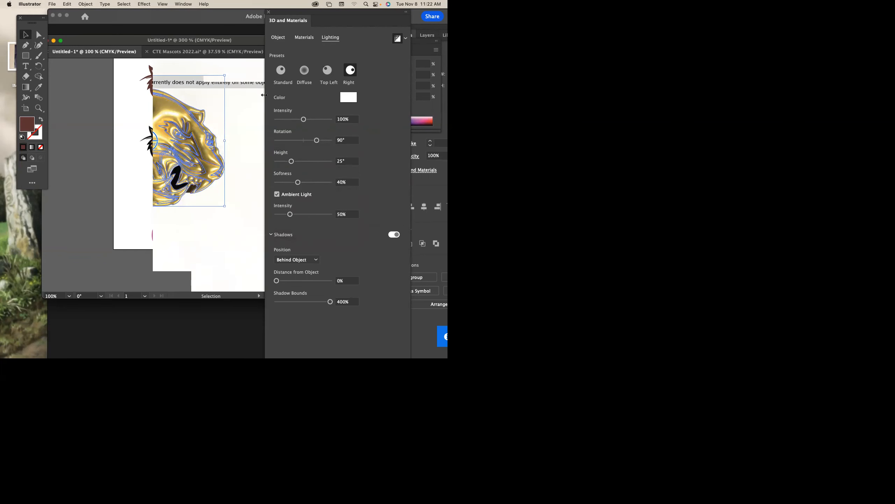
# Step: Clear the mascots and flat magenta shapes off the artboard and move the 3D shapes down toward its middle
pyautogui.moveTo(308, 13); pyautogui.dragTo(375, 56)
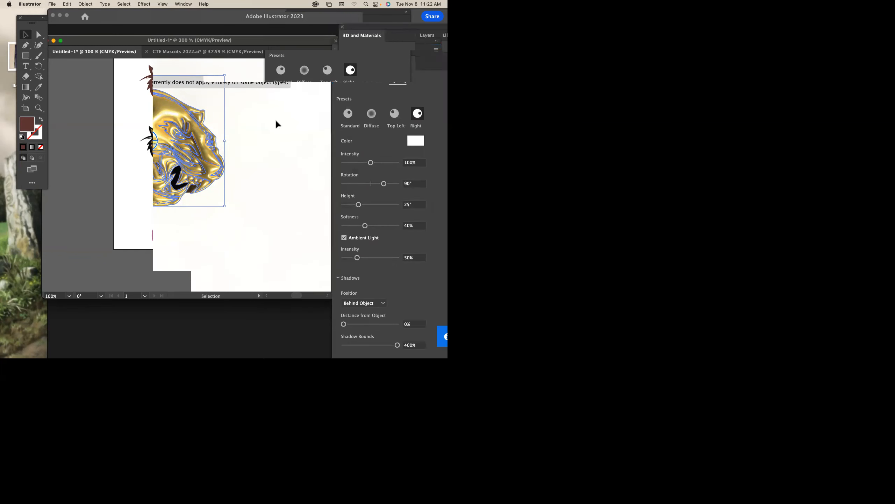
pyautogui.moveTo(292, 39); pyautogui.dragTo(285, 34)
pyautogui.moveTo(326, 172); pyautogui.dragTo(326, 171)
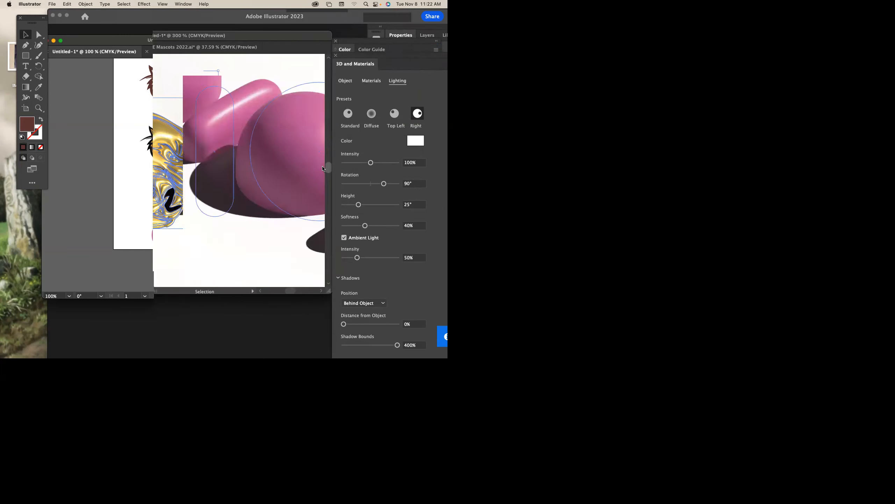
pyautogui.press('super+minus')
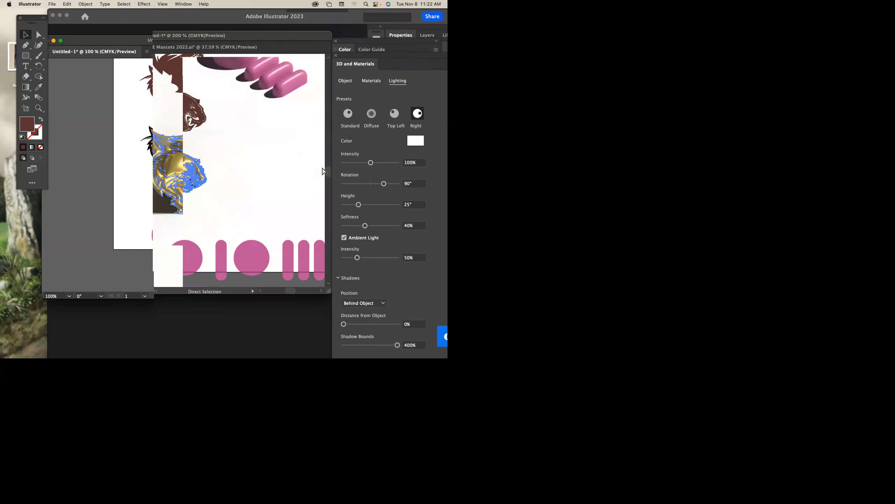
pyautogui.click(218, 146)
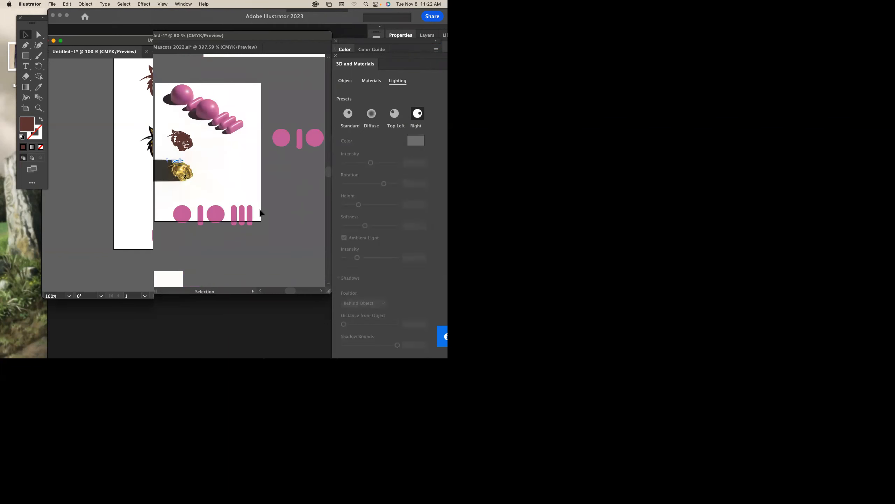
pyautogui.moveTo(215, 206); pyautogui.dragTo(73, 206)
pyautogui.moveTo(178, 95); pyautogui.dragTo(185, 122)
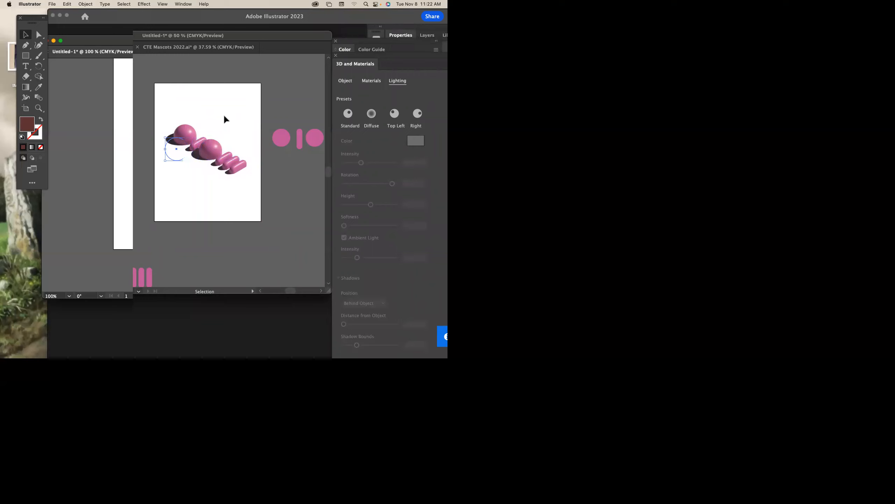
# Step: Draw a rectangle covering the whole artboard behind the 3D shapes and fill it with yellow
pyautogui.click(25, 55)
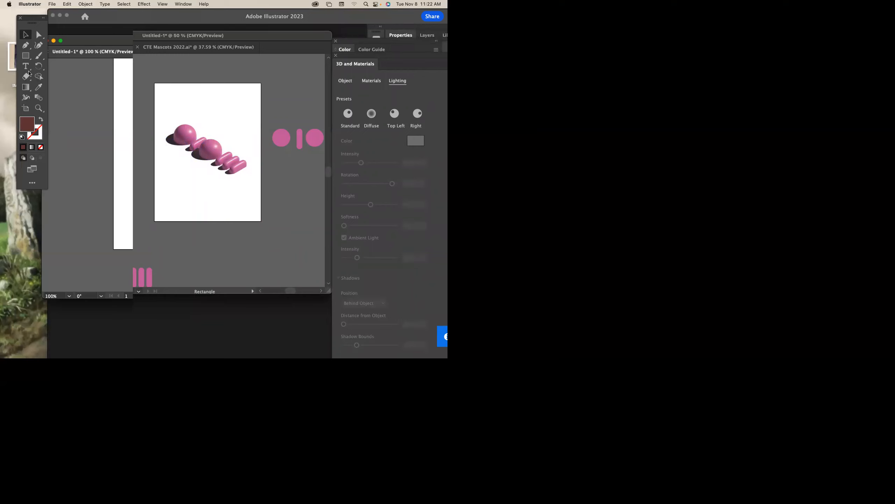
pyautogui.moveTo(154, 84); pyautogui.dragTo(261, 221)
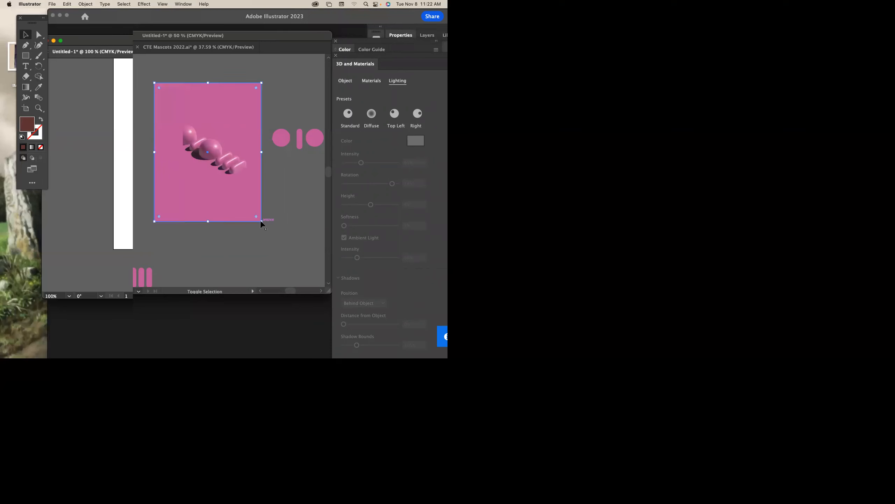
pyautogui.doubleClick(27, 121)
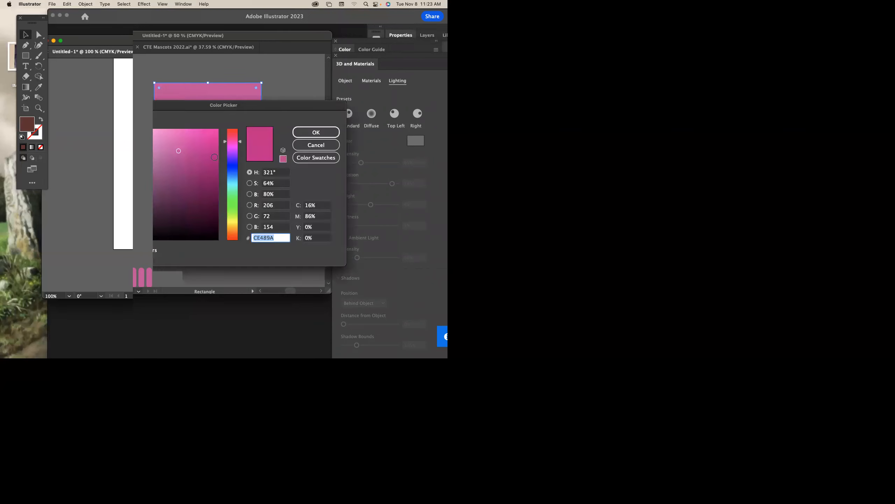
pyautogui.click(233, 224)
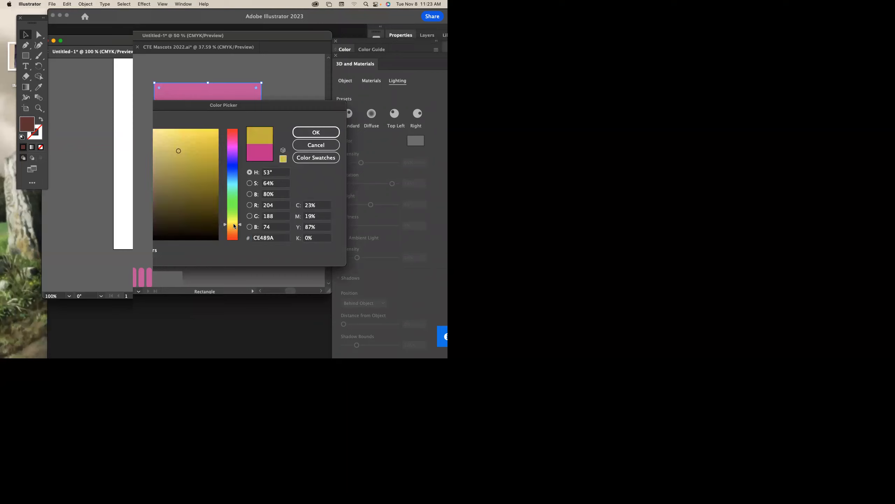
pyautogui.click(314, 133)
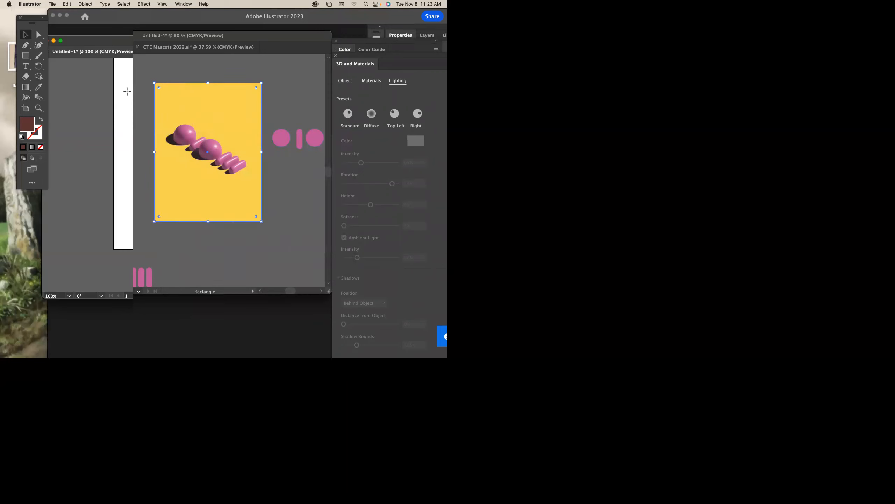
# Step: Add the text SUPER, enlarge it and place it above the 3D shapes on the yellow background
pyautogui.press('t')
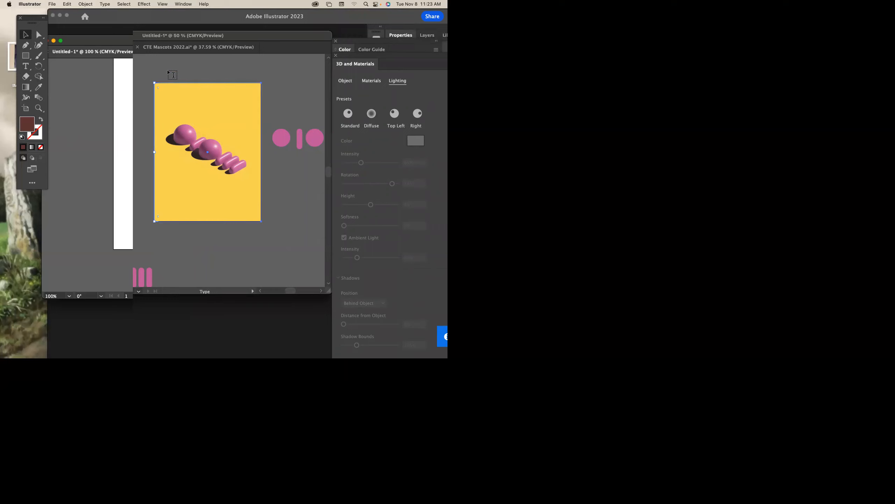
pyautogui.click(168, 70)
pyautogui.press('Escape')
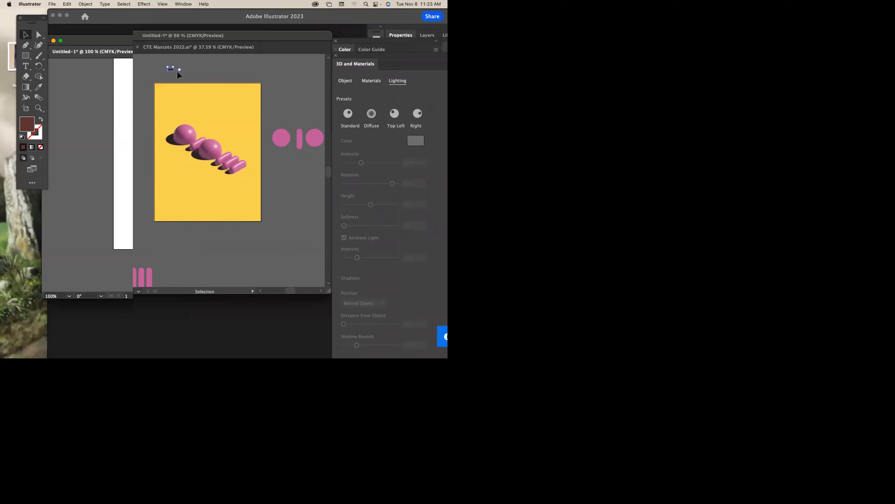
pyautogui.moveTo(173, 70); pyautogui.dragTo(205, 108)
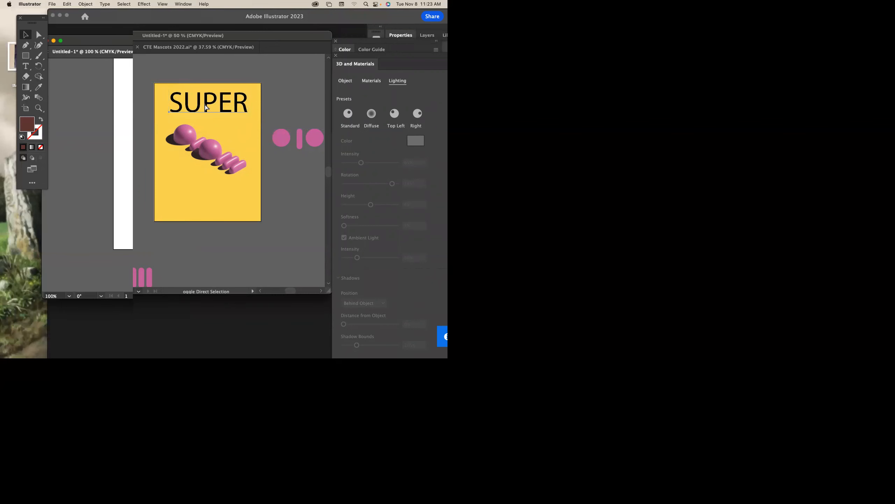
# Step: Set the font of the SUPER headline to Source Serif Variable
pyautogui.press('super+t')
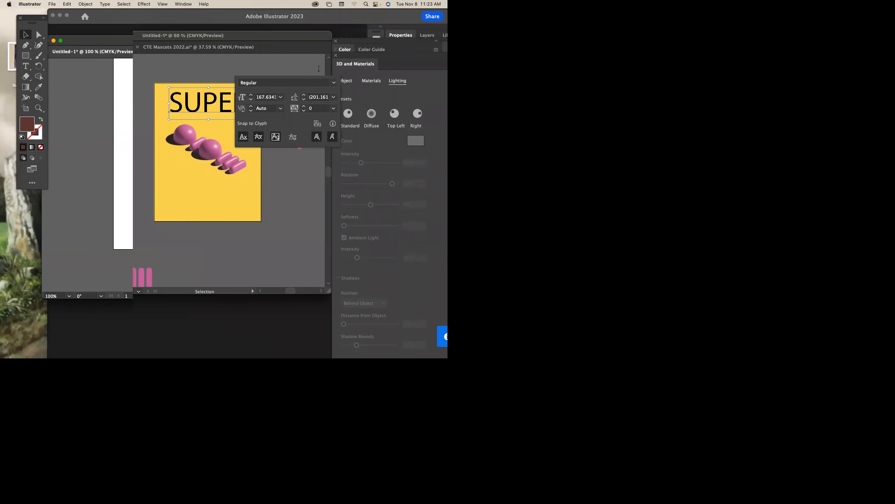
pyautogui.click(333, 72)
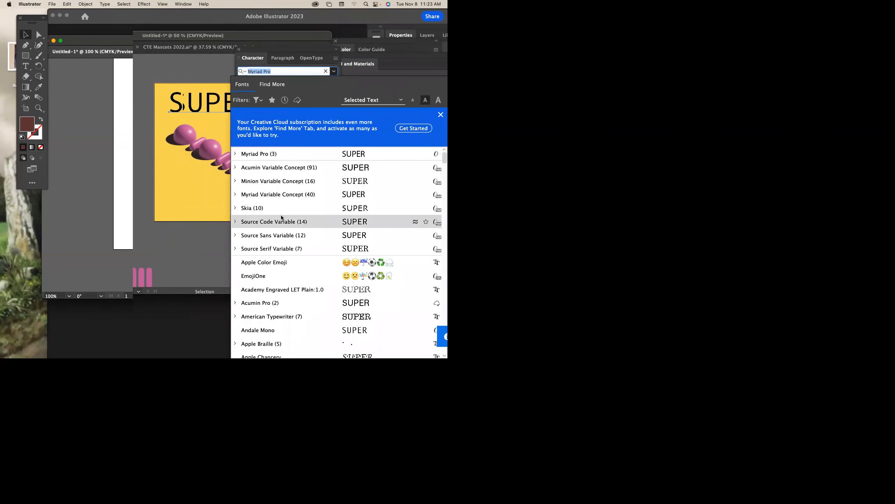
pyautogui.press('Down')
pyautogui.press('Down')
pyautogui.press('Down')
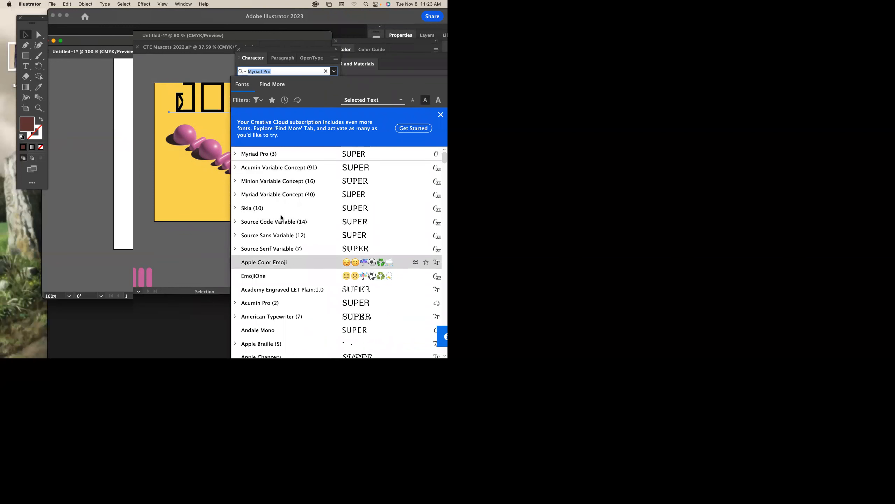
pyautogui.press('Up')
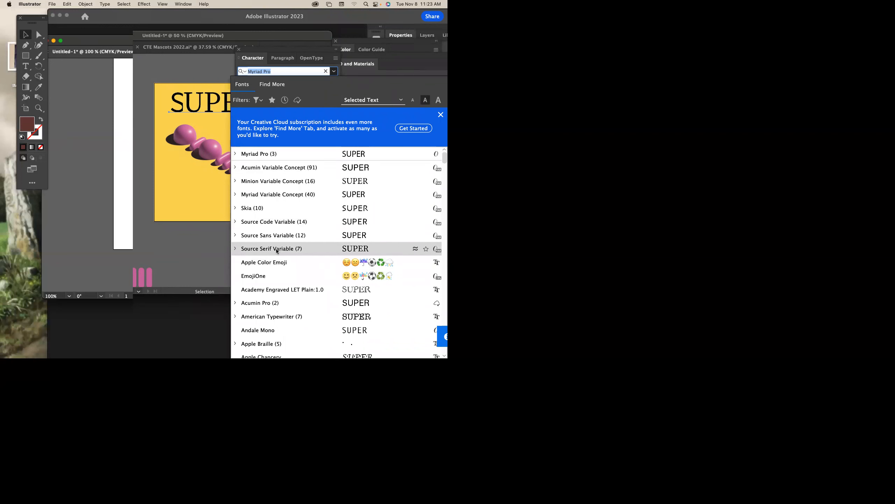
pyautogui.click(277, 249)
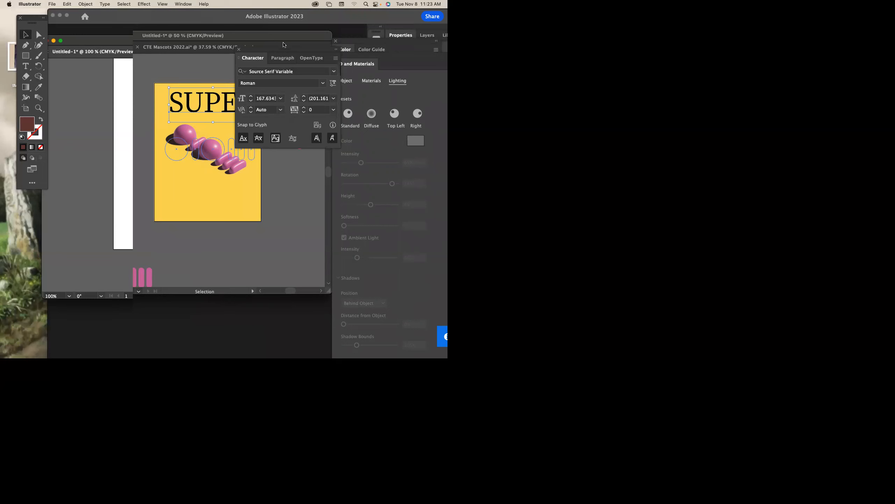
# Step: Set the SUPER headline's font style to Bold and centre it across the artboard
pyautogui.moveTo(337, 51); pyautogui.dragTo(404, 58)
pyautogui.click(390, 89)
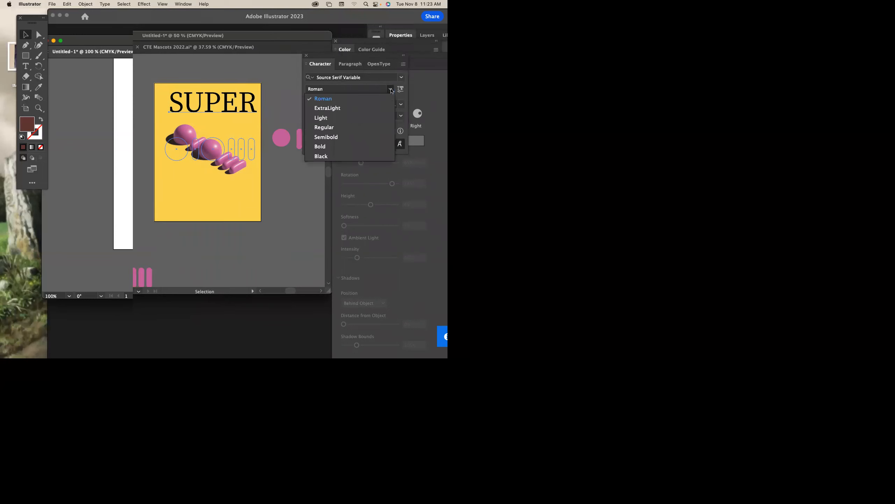
pyautogui.click(320, 146)
pyautogui.moveTo(264, 105); pyautogui.dragTo(240, 106)
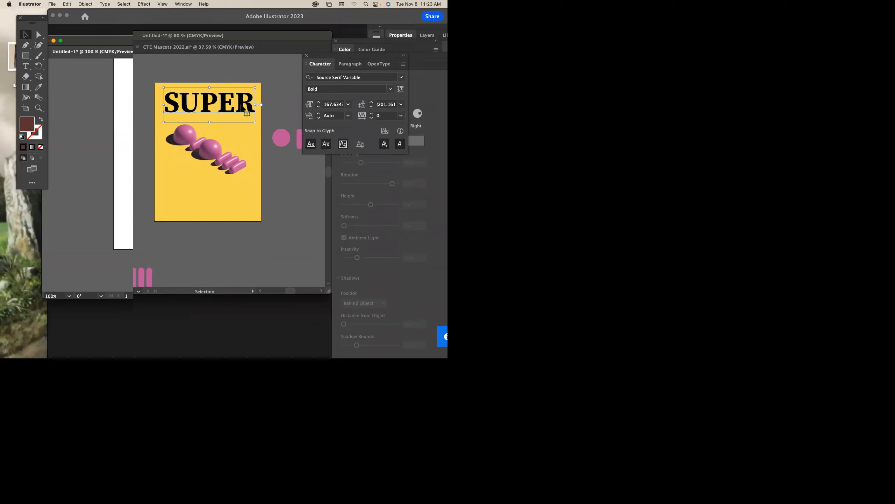
# Step: Enlarge the S and the R of SUPER individually so they stand taller than the middle letters
pyautogui.click(294, 92)
pyautogui.click(176, 107)
pyautogui.moveTo(180, 113); pyautogui.dragTo(186, 120)
pyautogui.click(251, 109)
pyautogui.moveTo(255, 113); pyautogui.dragTo(260, 117)
pyautogui.click(248, 131)
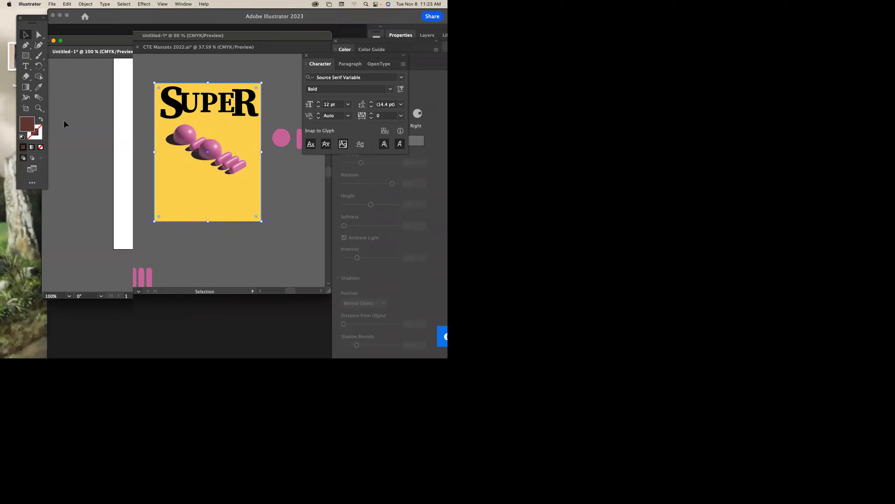
# Step: Add the text DUPER in bold, enlarge it and place it below the 3D shapes
pyautogui.click(125, 185)
pyautogui.press('t')
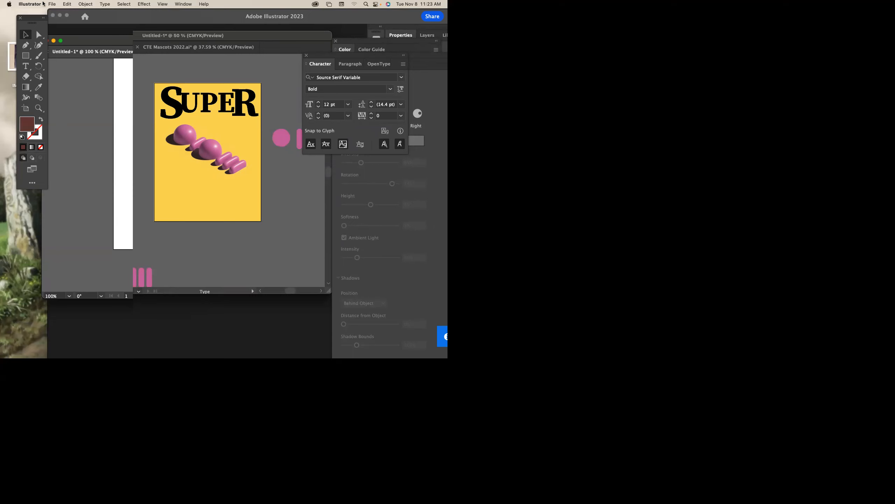
pyautogui.click(25, 33)
pyautogui.moveTo(98, 151); pyautogui.dragTo(242, 231)
pyautogui.moveTo(199, 208); pyautogui.dragTo(200, 203)
# Step: Scale down the whole SUPER lettering, keeping it centred above the 3D shapes
pyautogui.click(244, 128)
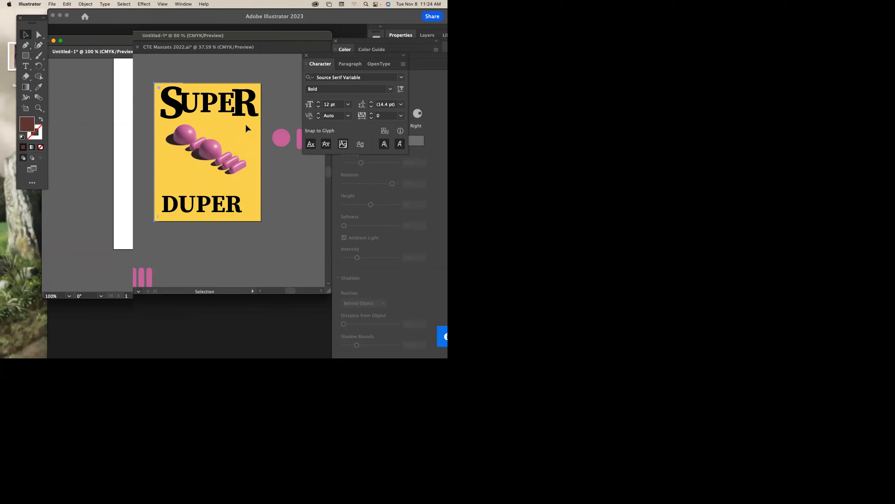
pyautogui.click(243, 116)
pyautogui.moveTo(259, 118); pyautogui.dragTo(245, 114)
pyautogui.click(231, 105)
pyautogui.press('a')
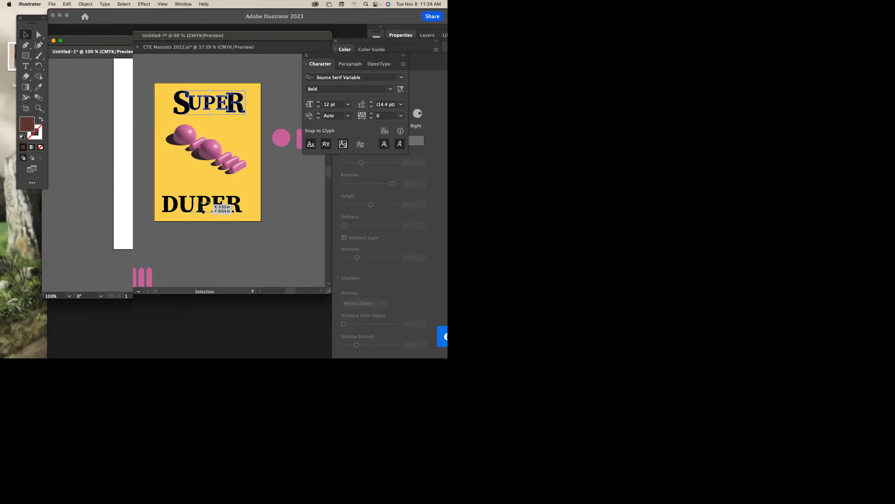
# Step: Shift the DUPER text slightly toward the artboard's left edge and set its font to Phosphate Inline
pyautogui.click(213, 205)
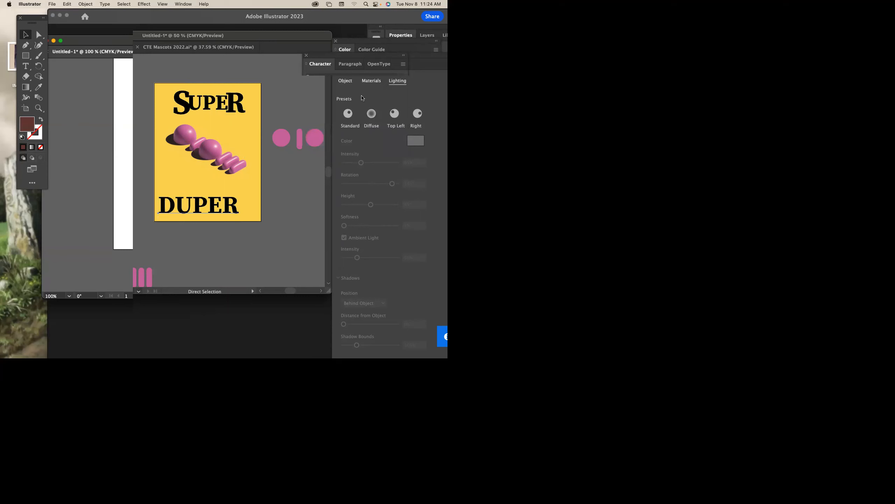
pyautogui.click(349, 75)
pyautogui.click(348, 77)
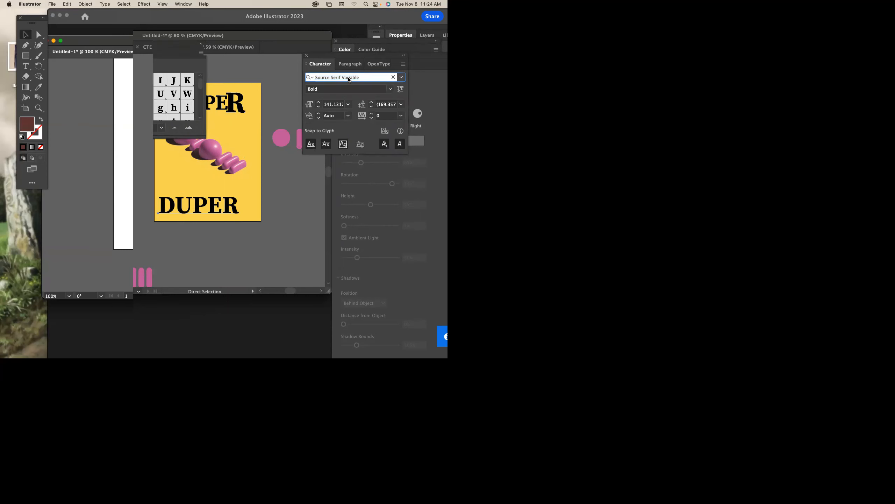
pyautogui.click(369, 77)
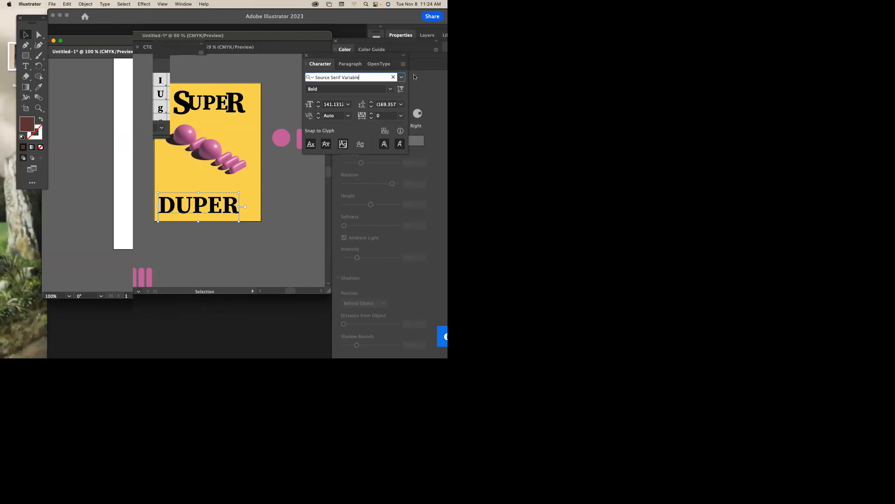
pyautogui.click(402, 79)
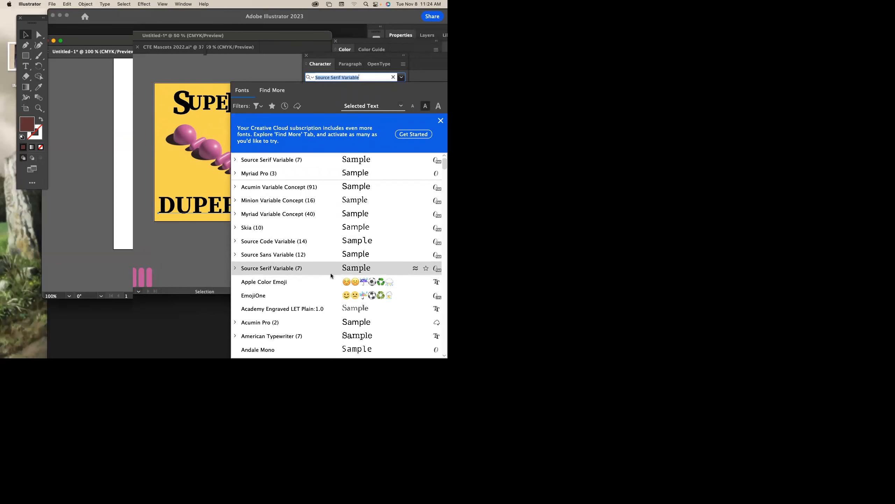
pyautogui.scroll(-20, 330, 275)
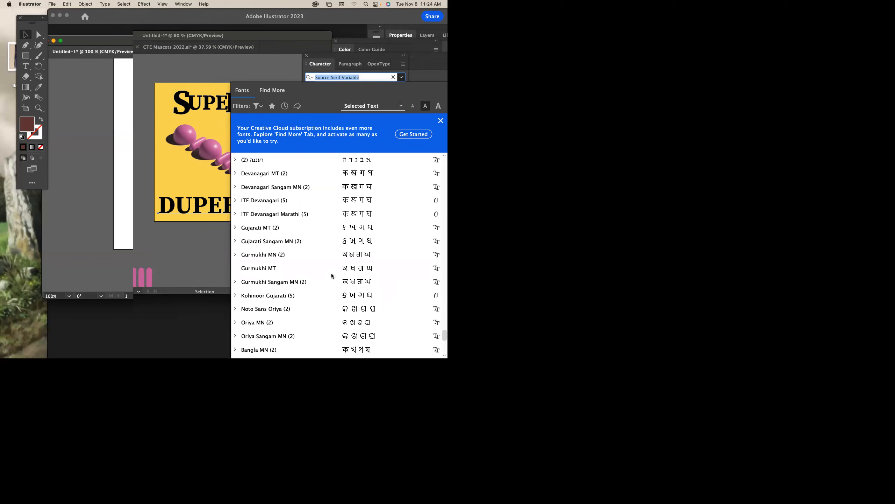
pyautogui.scroll(10, 332, 272)
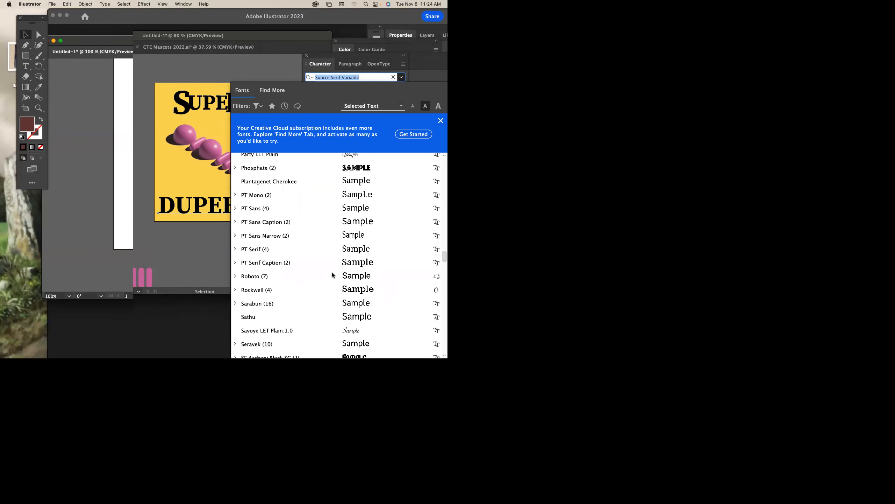
pyautogui.click(276, 169)
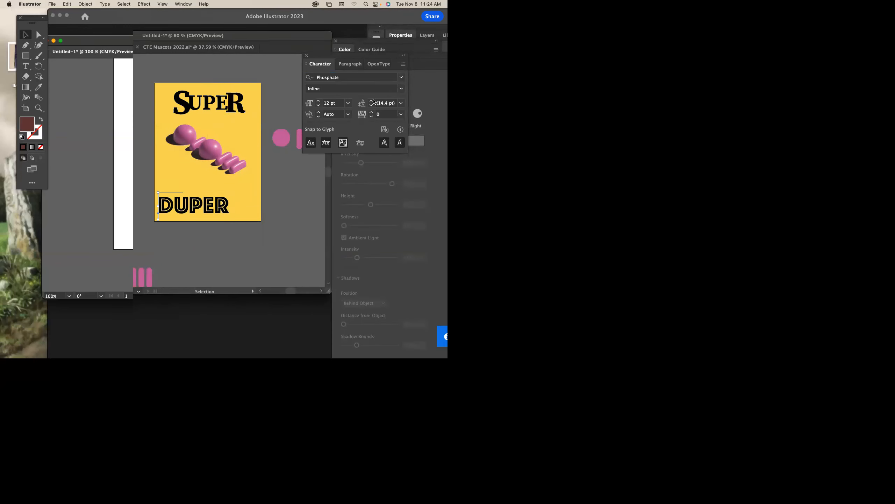
# Step: Reveal the full character options and widen the tracking of the DUPER text to 290
pyautogui.click(403, 65)
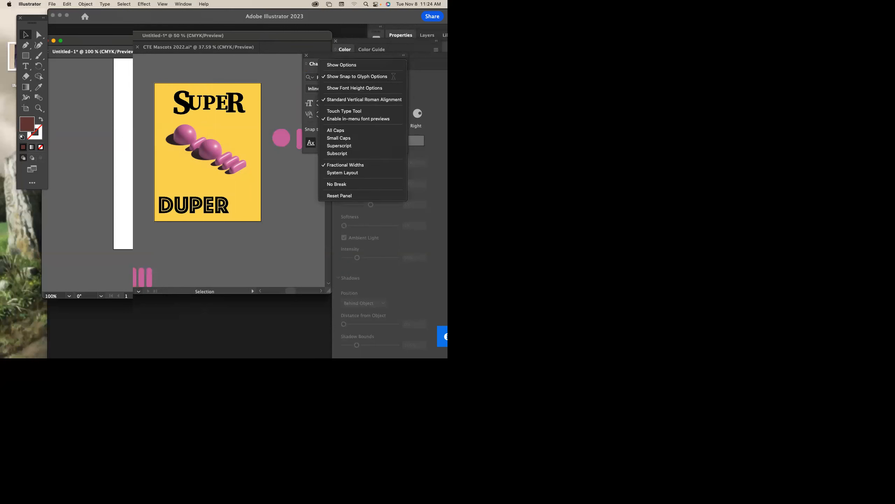
pyautogui.click(341, 65)
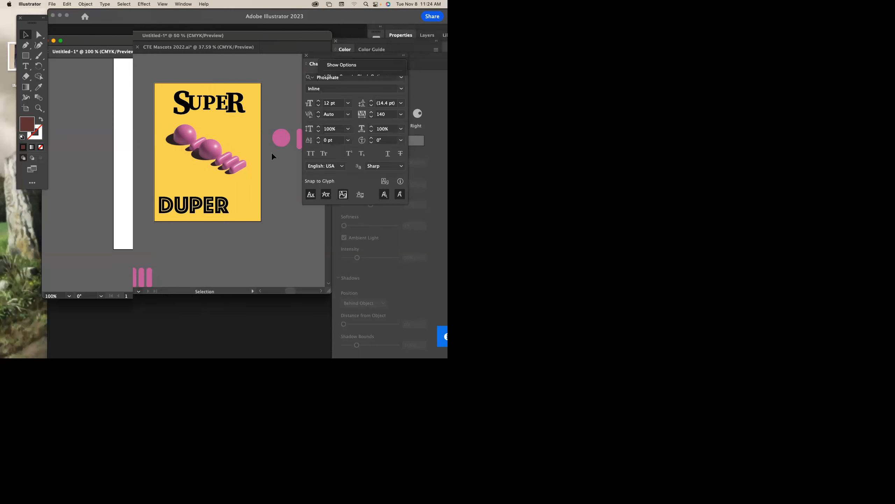
pyautogui.click(211, 203)
pyautogui.click(371, 113)
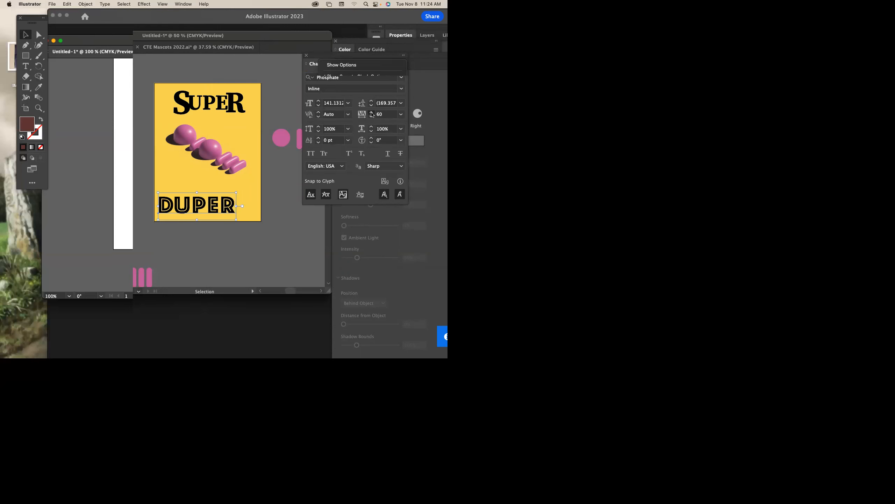
pyautogui.click(371, 112)
pyautogui.click(372, 112)
pyautogui.click(371, 112)
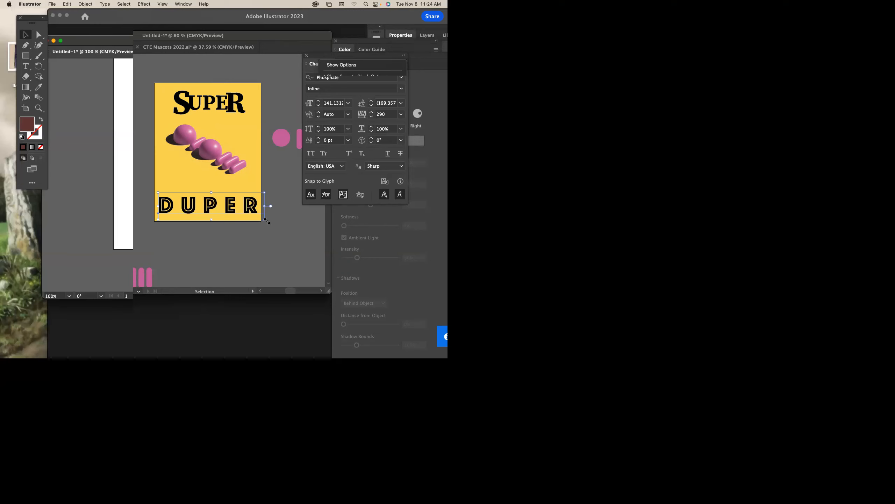
# Step: Scale the DUPER text down to about 108 pt and widen its tracking to 570
pyautogui.moveTo(261, 220); pyautogui.dragTo(214, 216)
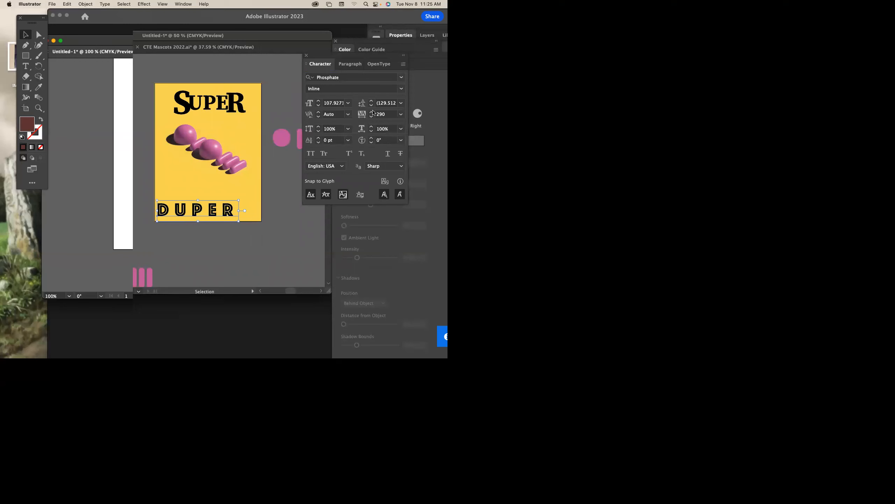
pyautogui.moveTo(372, 113); pyautogui.dragTo(372, 112)
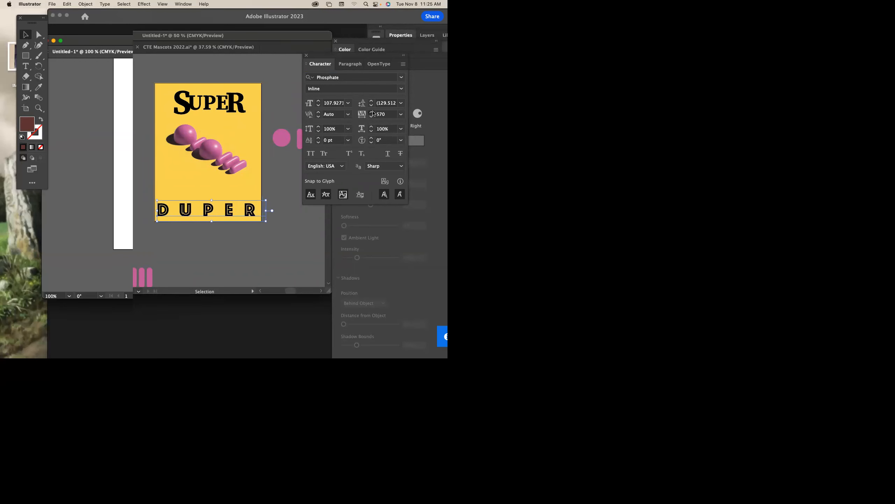
pyautogui.moveTo(252, 212); pyautogui.dragTo(256, 200)
# Step: Nudge the 3D shapes slightly lower, and widen DUPER's tracking to 610 while centring it along the poster's lower edge
pyautogui.moveTo(225, 131); pyautogui.dragTo(213, 157)
pyautogui.click(260, 201)
pyautogui.moveTo(272, 211); pyautogui.dragTo(250, 207)
pyautogui.click(246, 170)
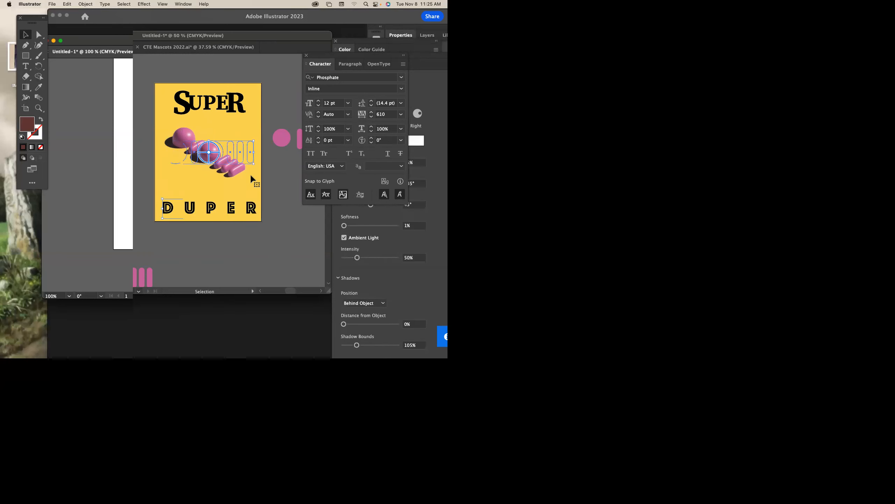
pyautogui.click(177, 185)
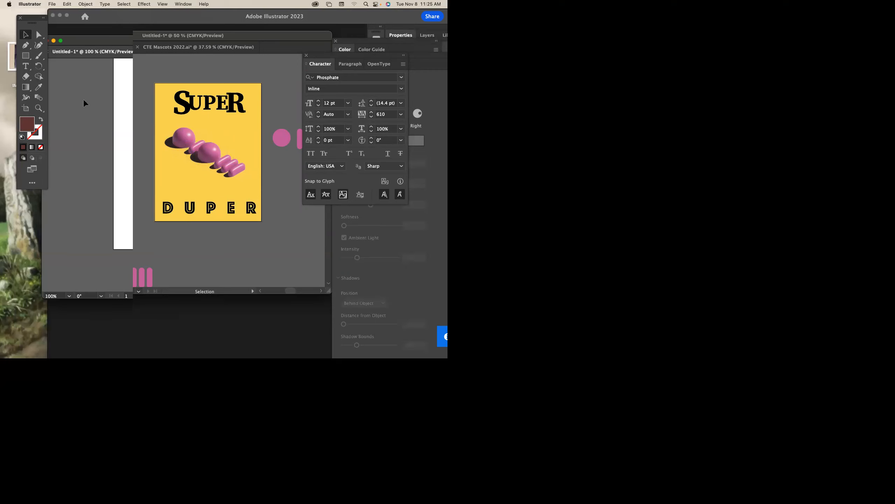
# Step: Move the magenta 3D shapes off the poster into the empty space to the artboard's left and deselect them
pyautogui.click(208, 153)
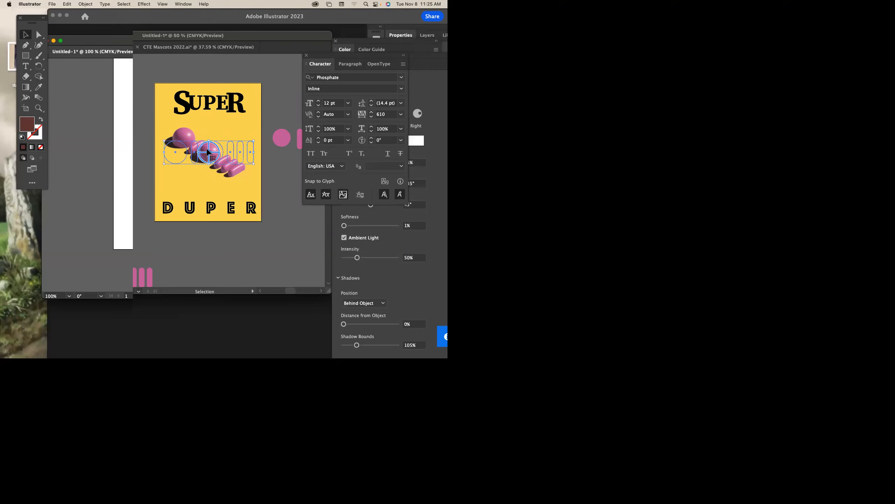
pyautogui.moveTo(208, 152); pyautogui.dragTo(125, 131)
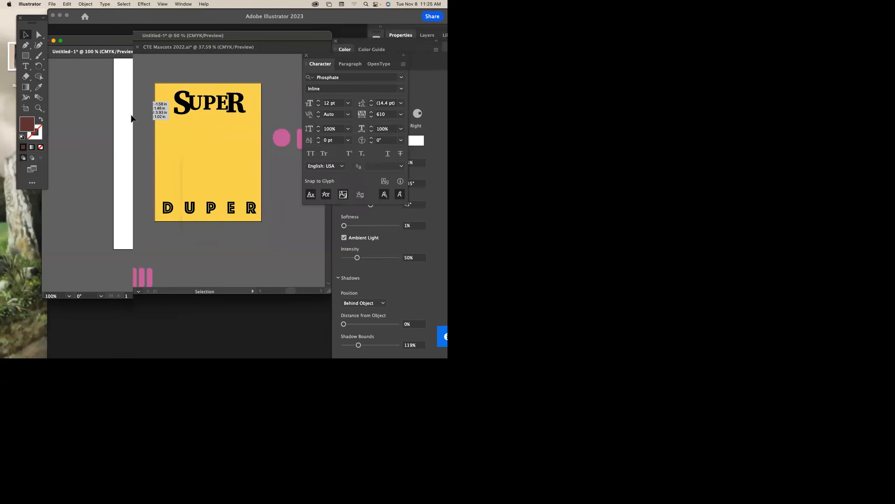
pyautogui.moveTo(96, 86); pyautogui.dragTo(95, 106)
pyautogui.press('v')
pyautogui.click(140, 227)
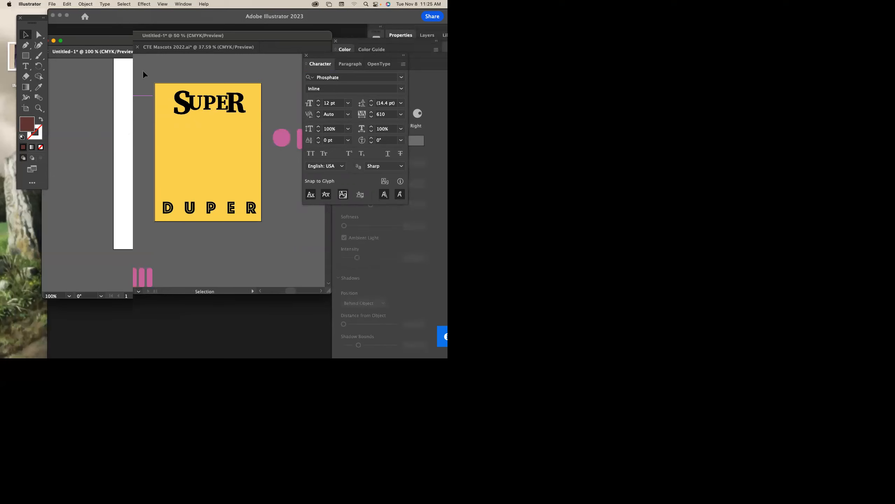
# Step: Duplicate the stacked rows of 3D shapes straight across onto the poster, offset about 2.95 in horizontally
pyautogui.moveTo(117, 95); pyautogui.dragTo(167, 116)
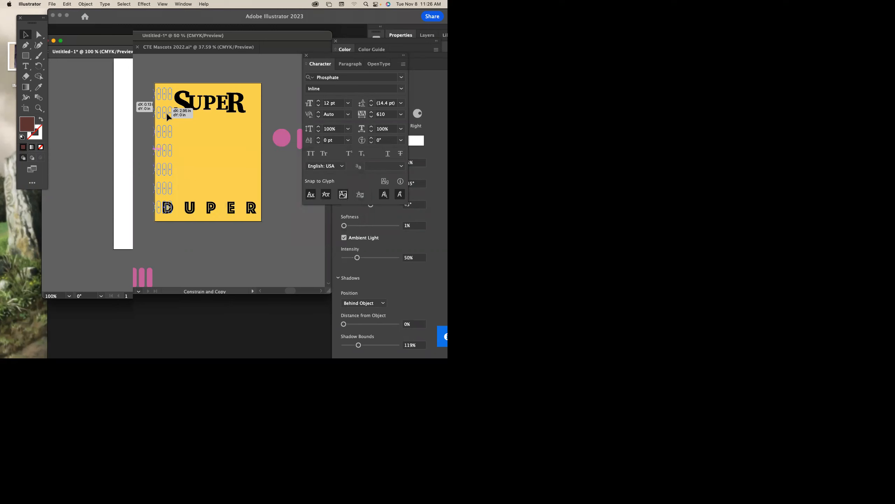
pyautogui.moveTo(166, 113); pyautogui.dragTo(167, 112)
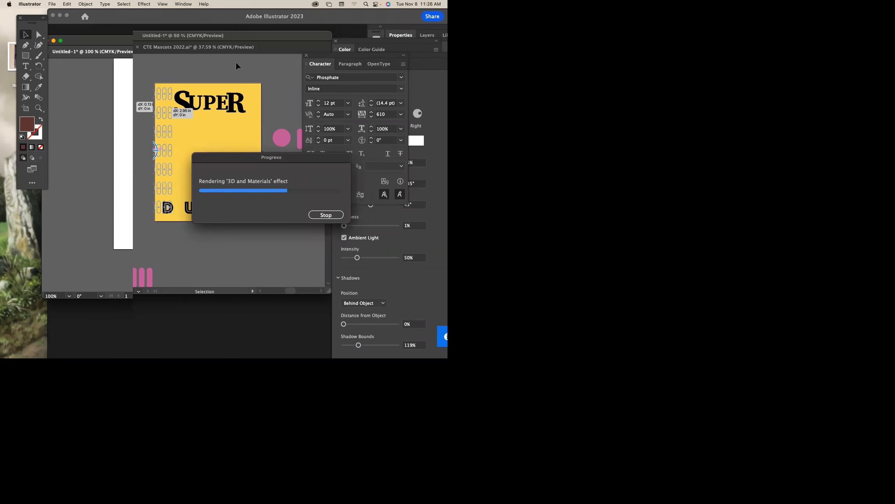